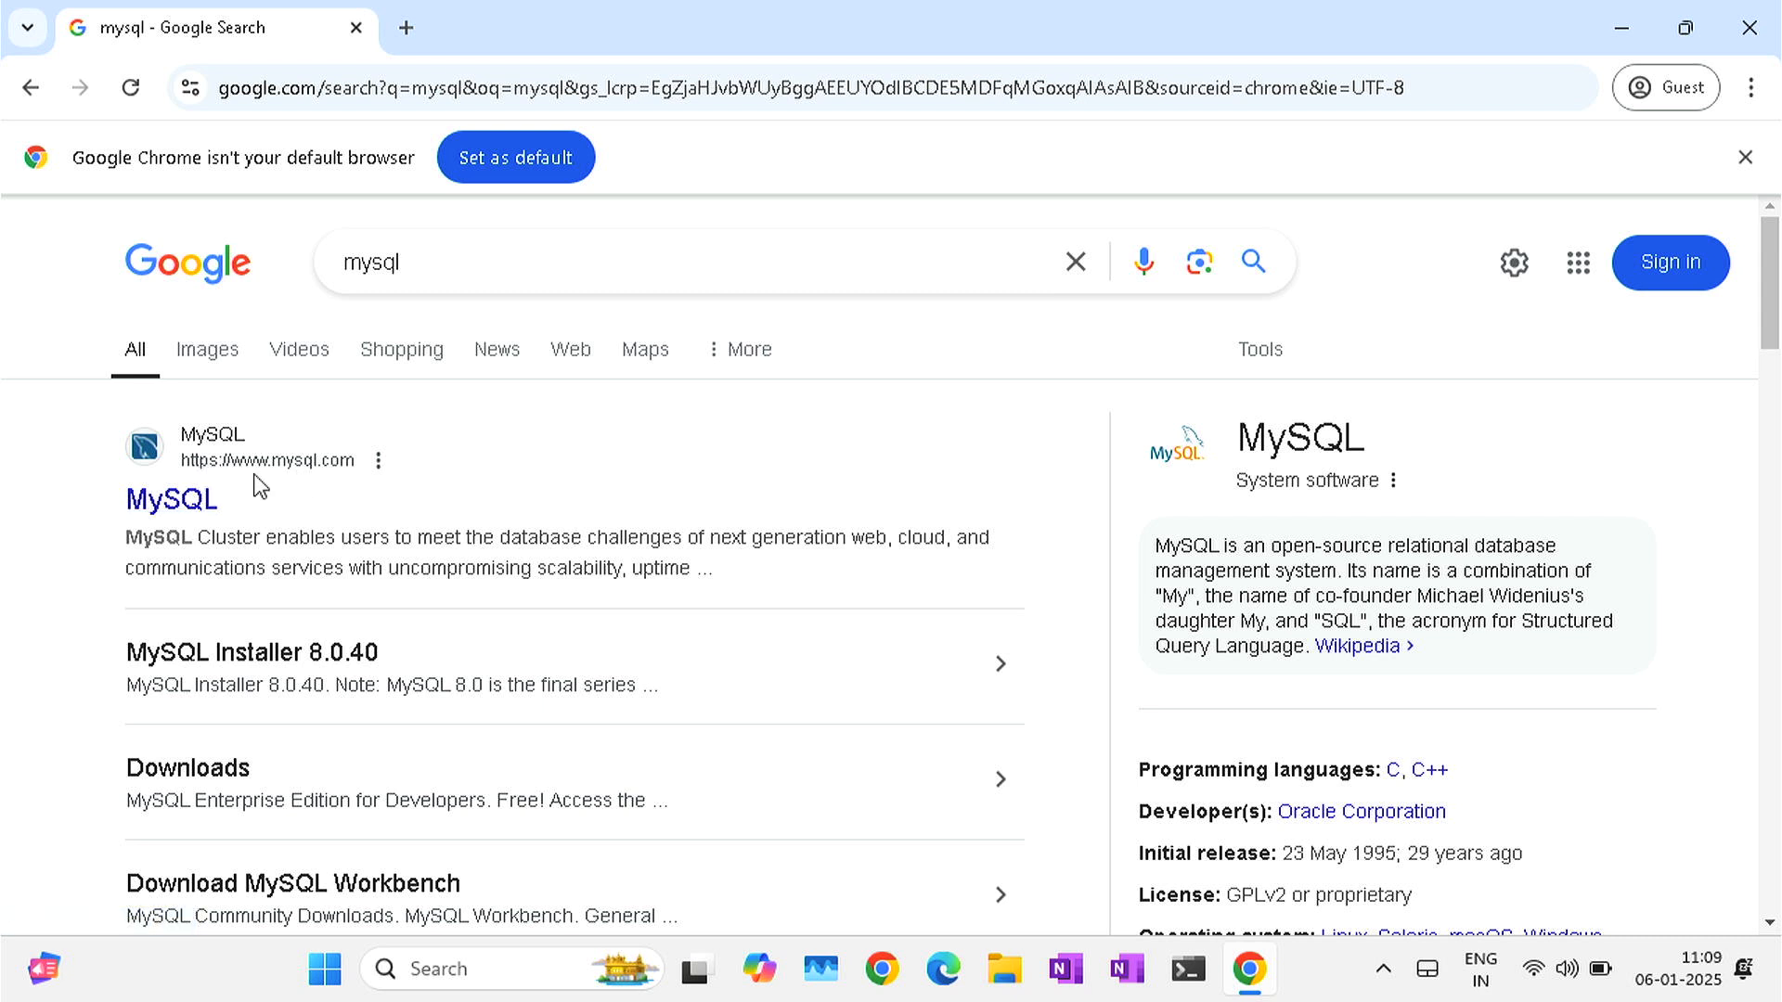
- Go from the MySQL search result through mysql.com Downloads to the MySQL Community (GPL) Downloads page
click(172, 503)
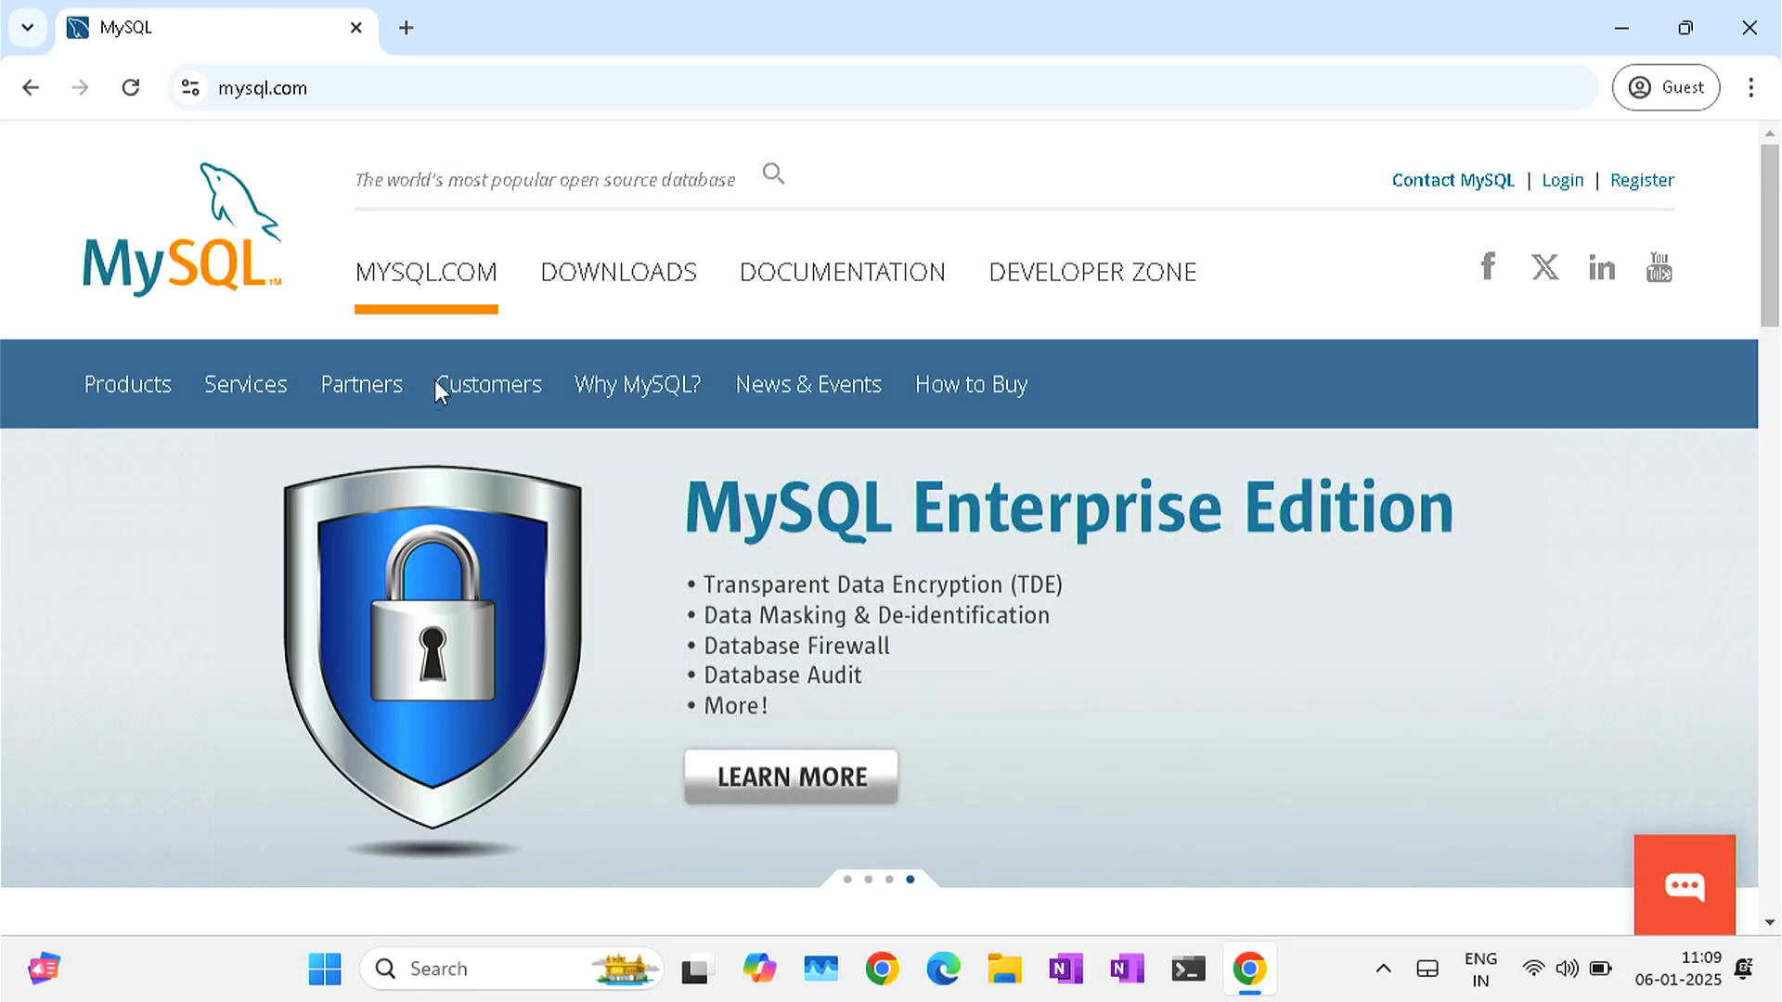
click(637, 295)
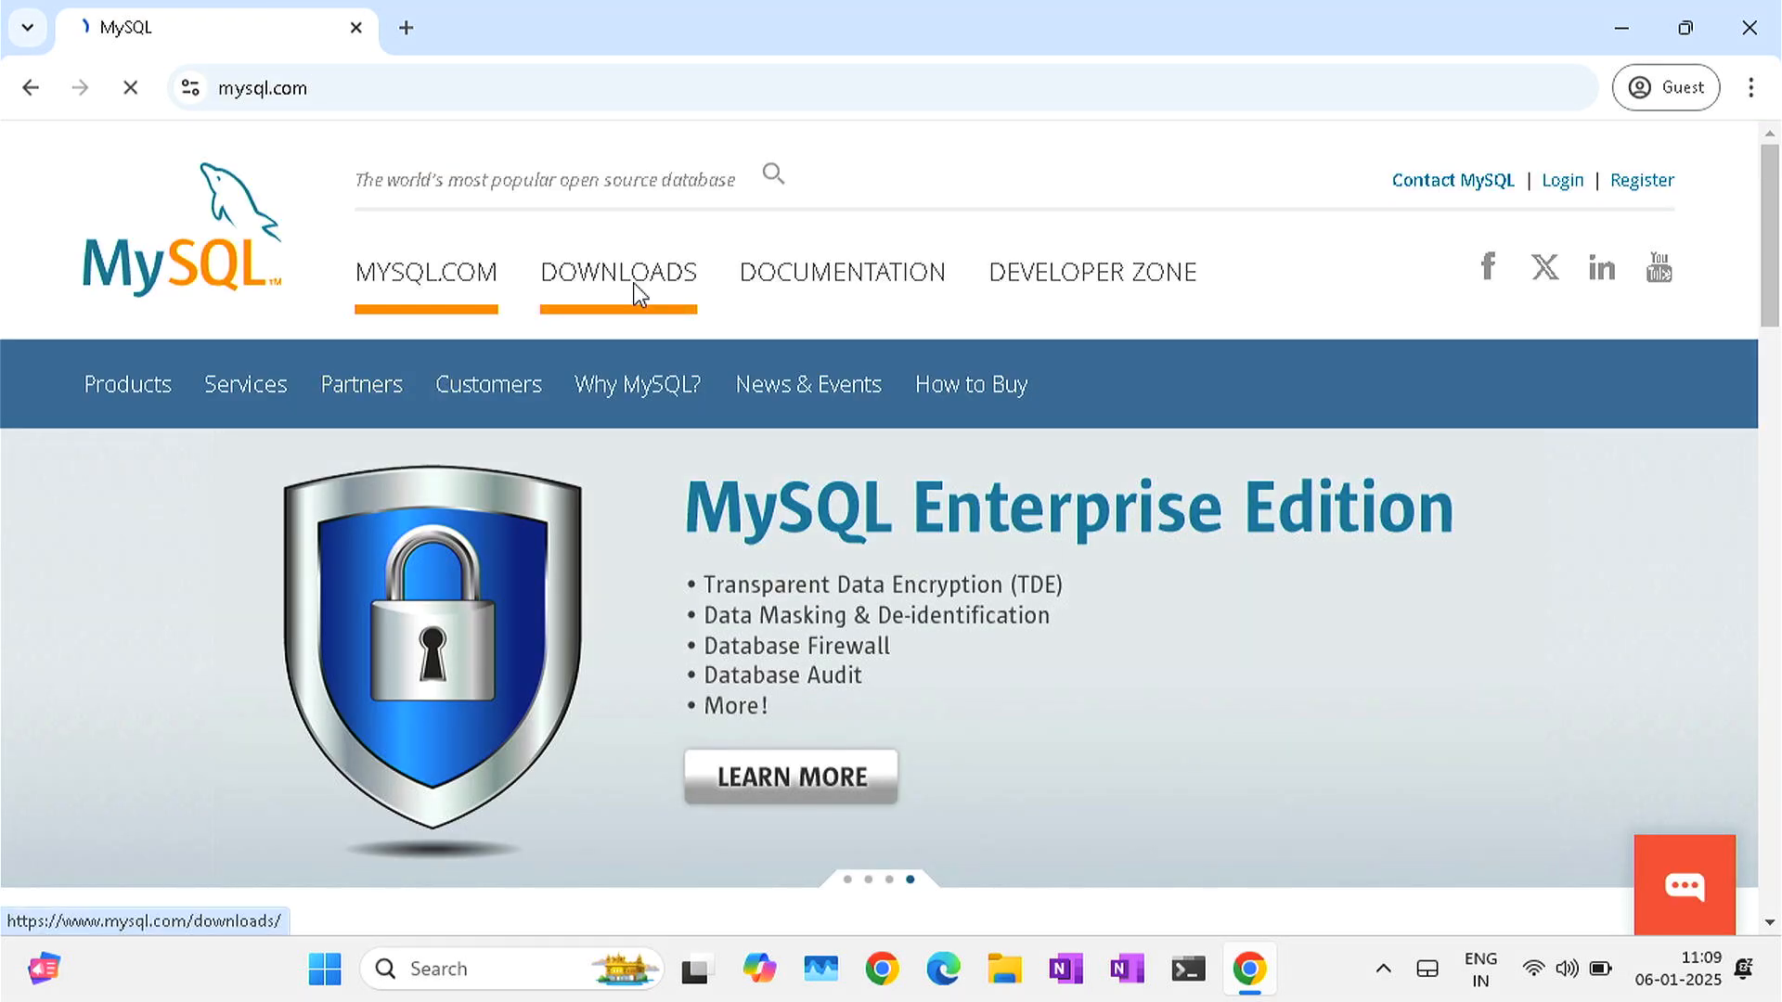
scroll(679, 446, down, 8)
scroll(683, 455, down, 4)
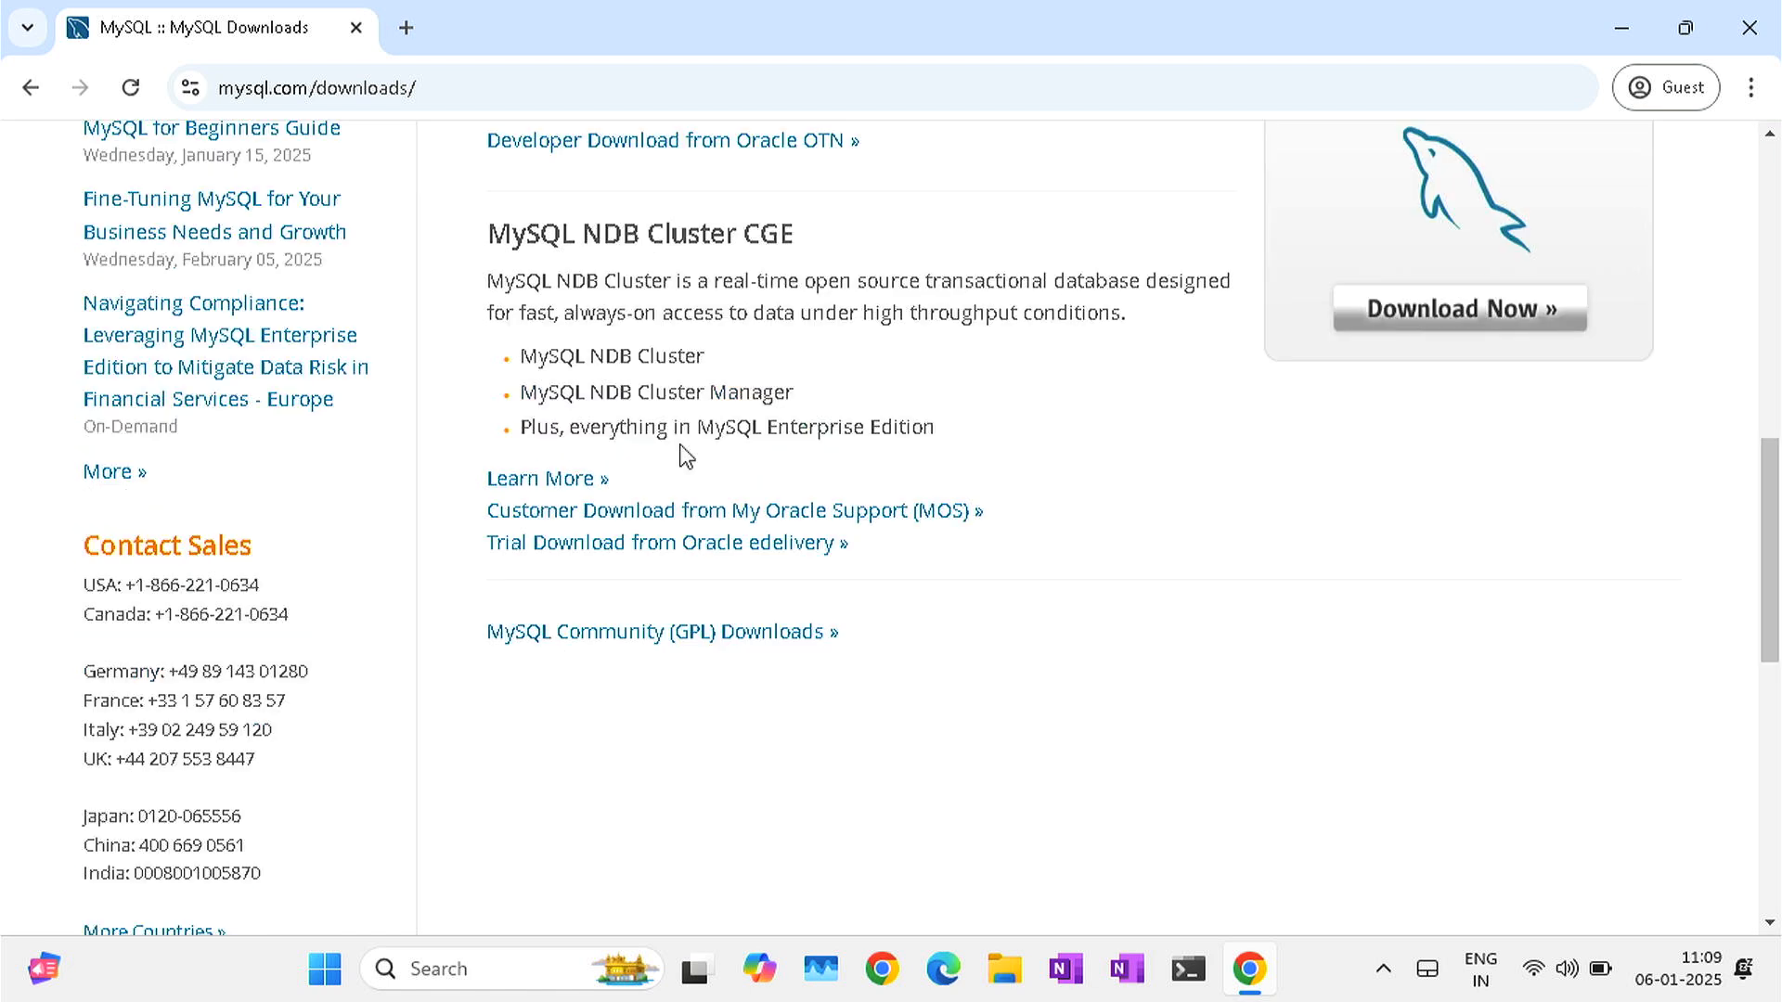
click(620, 634)
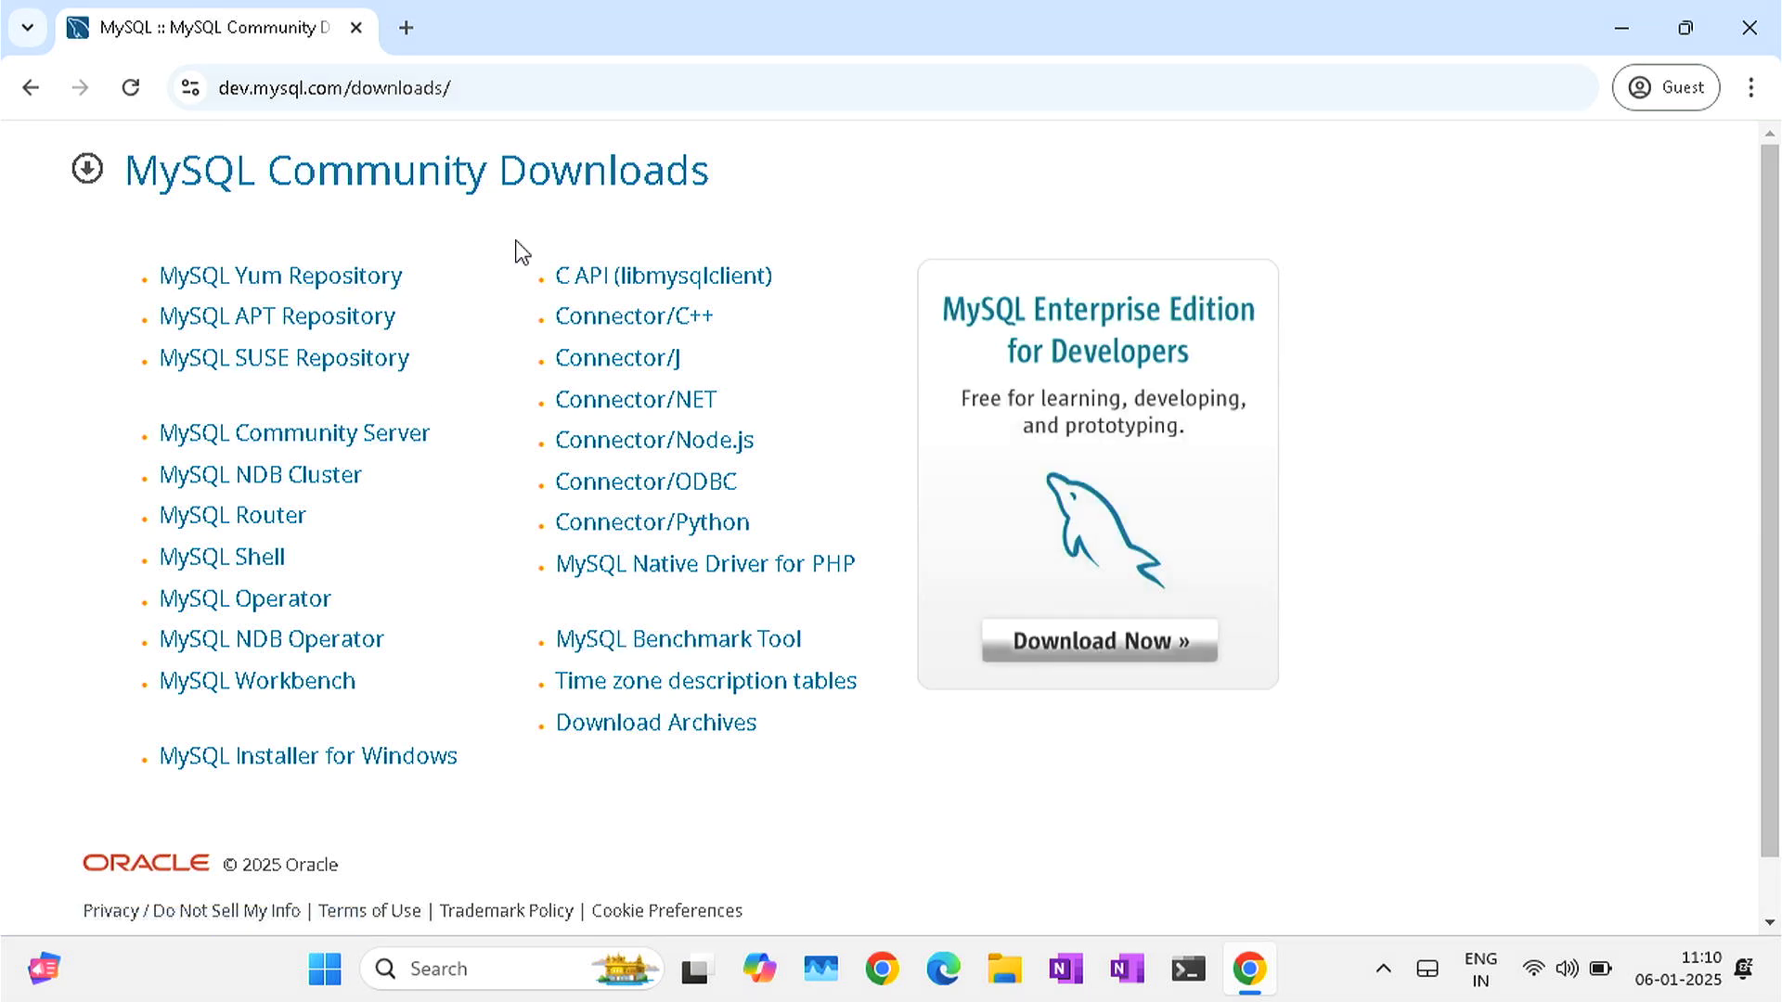
- Open MySQL Community Server downloads with version 9.1.0 Innovation and Microsoft Windows selected
click(327, 451)
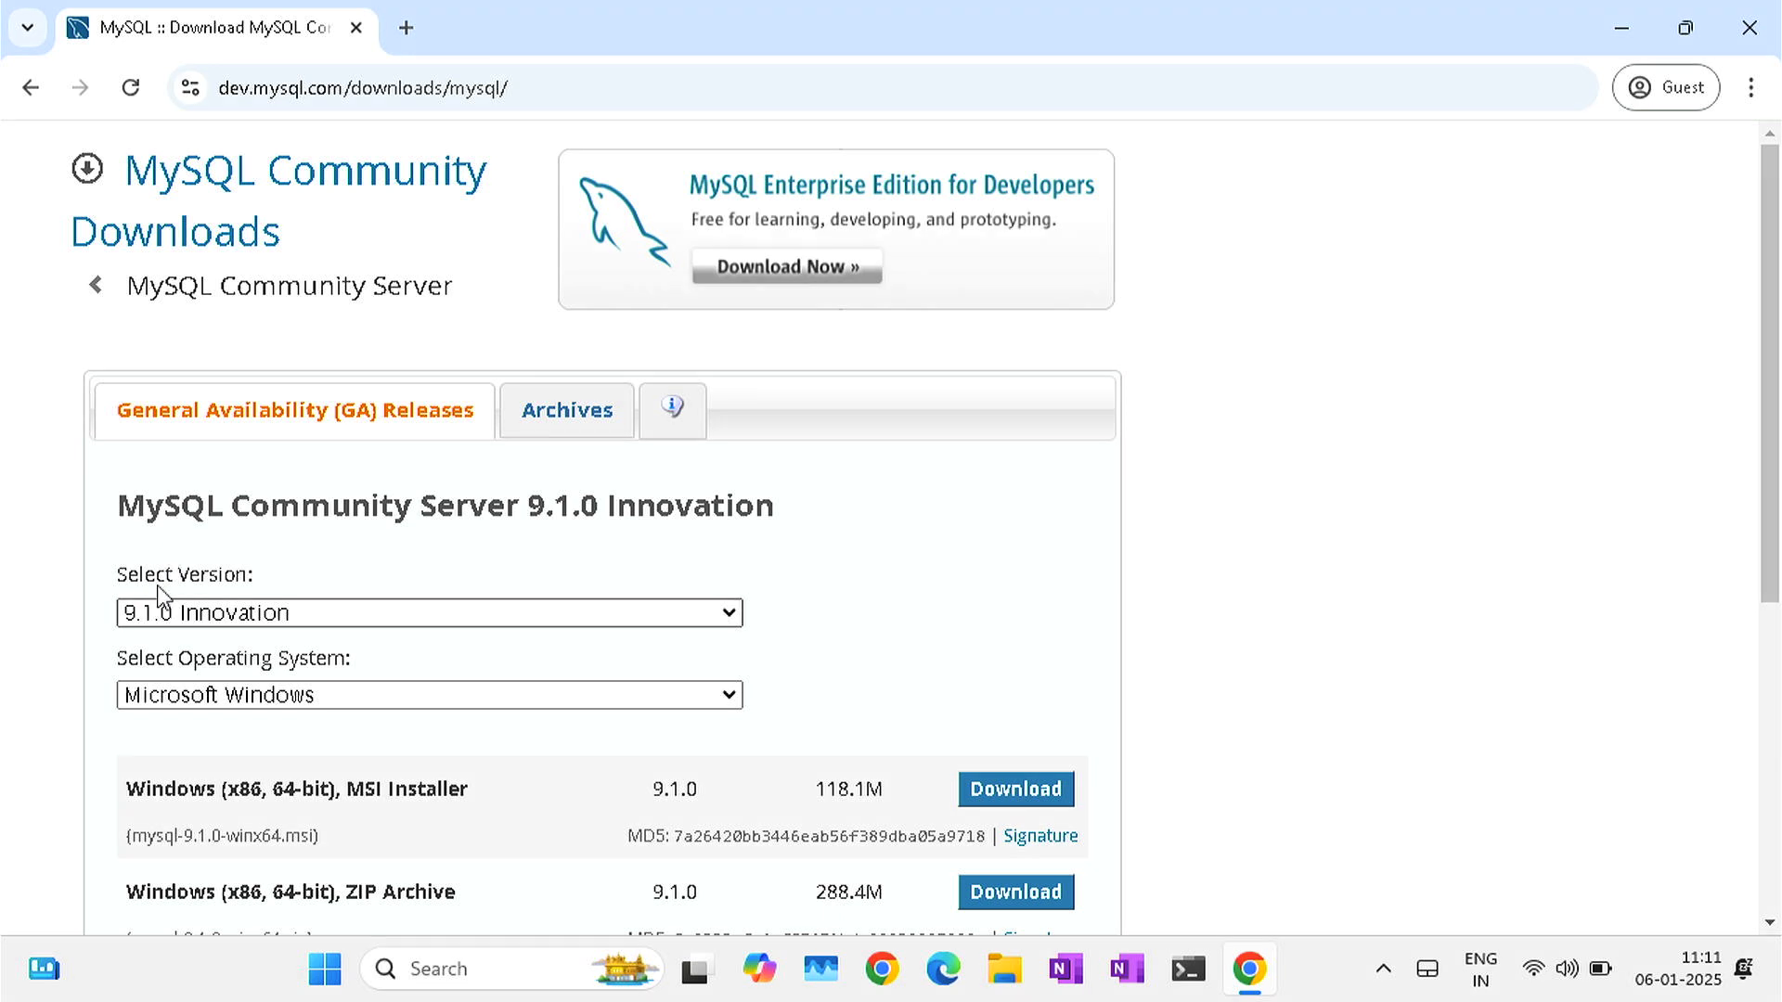
click(217, 620)
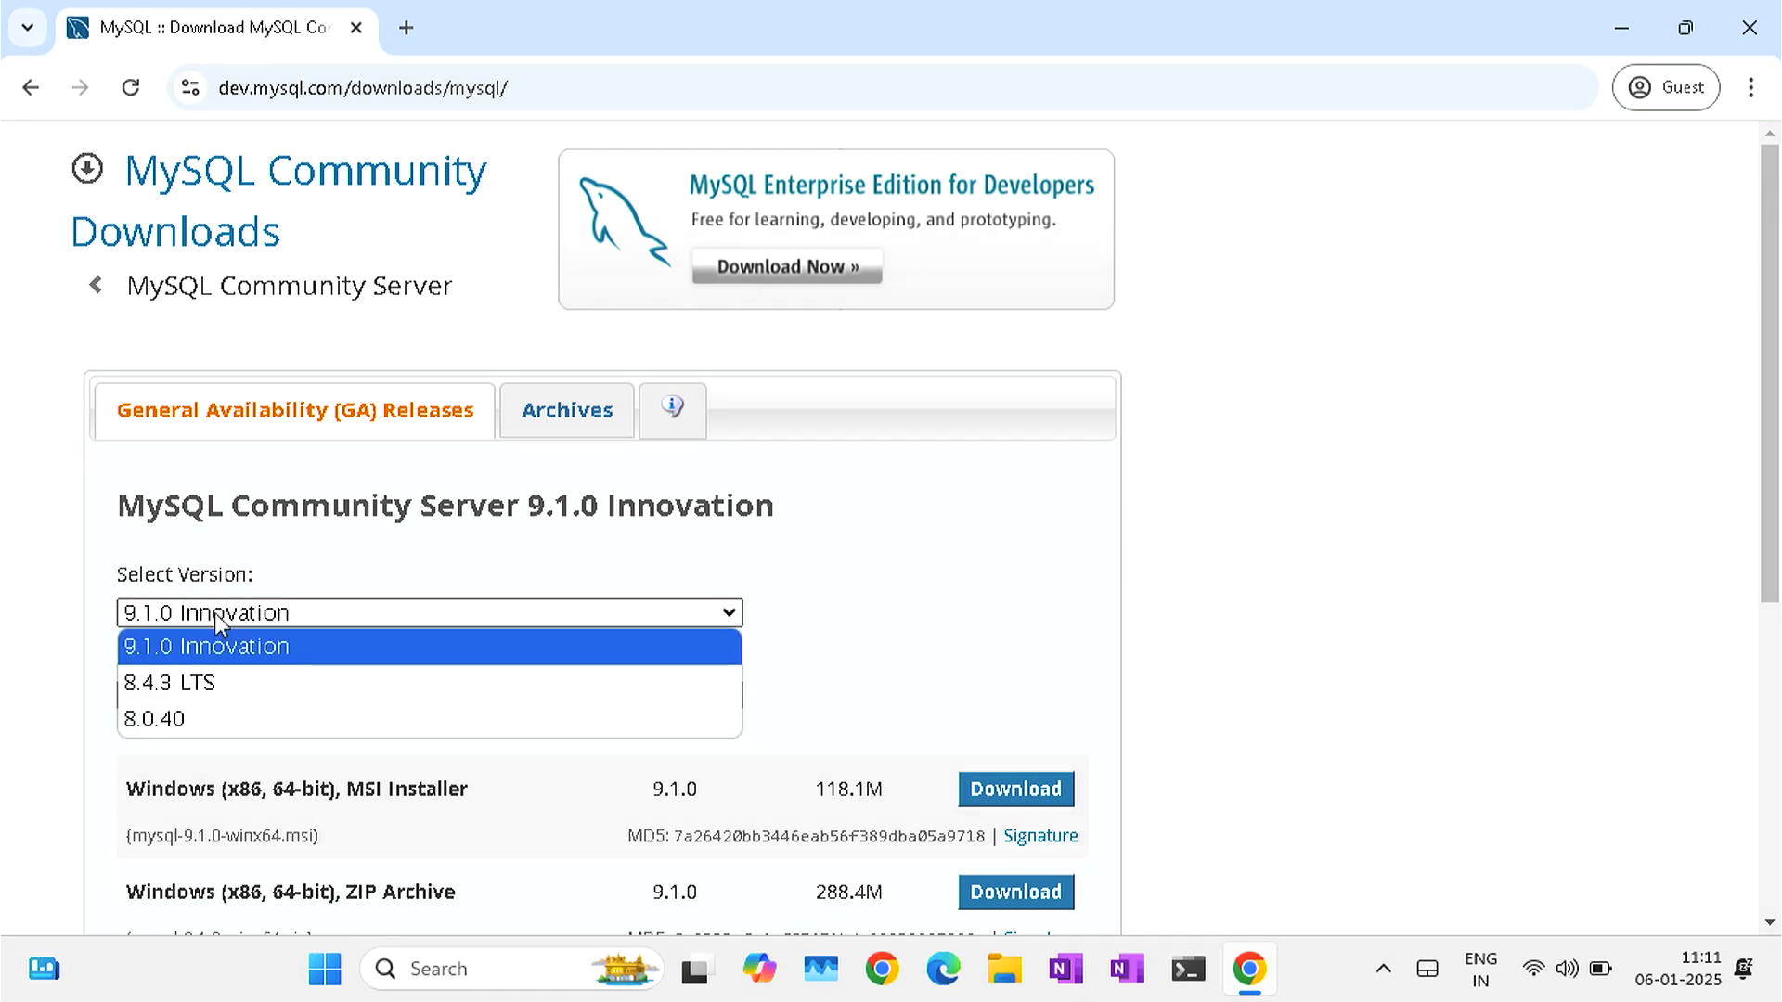
click(184, 652)
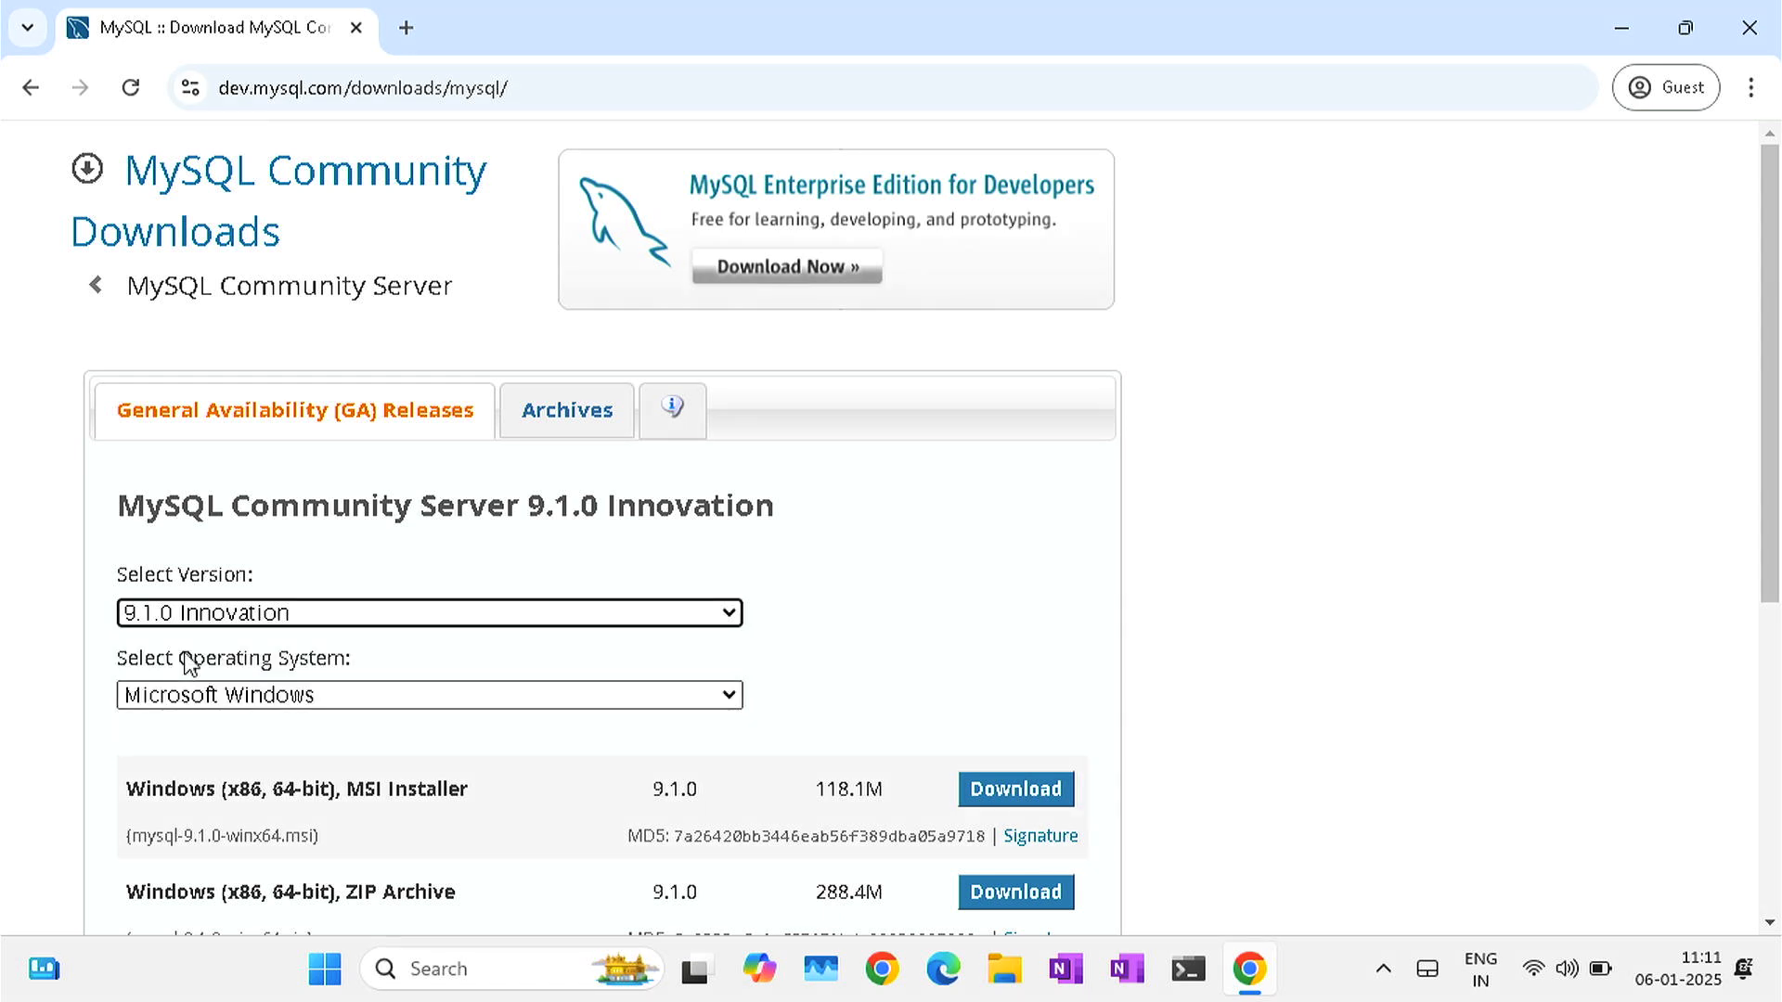
click(272, 703)
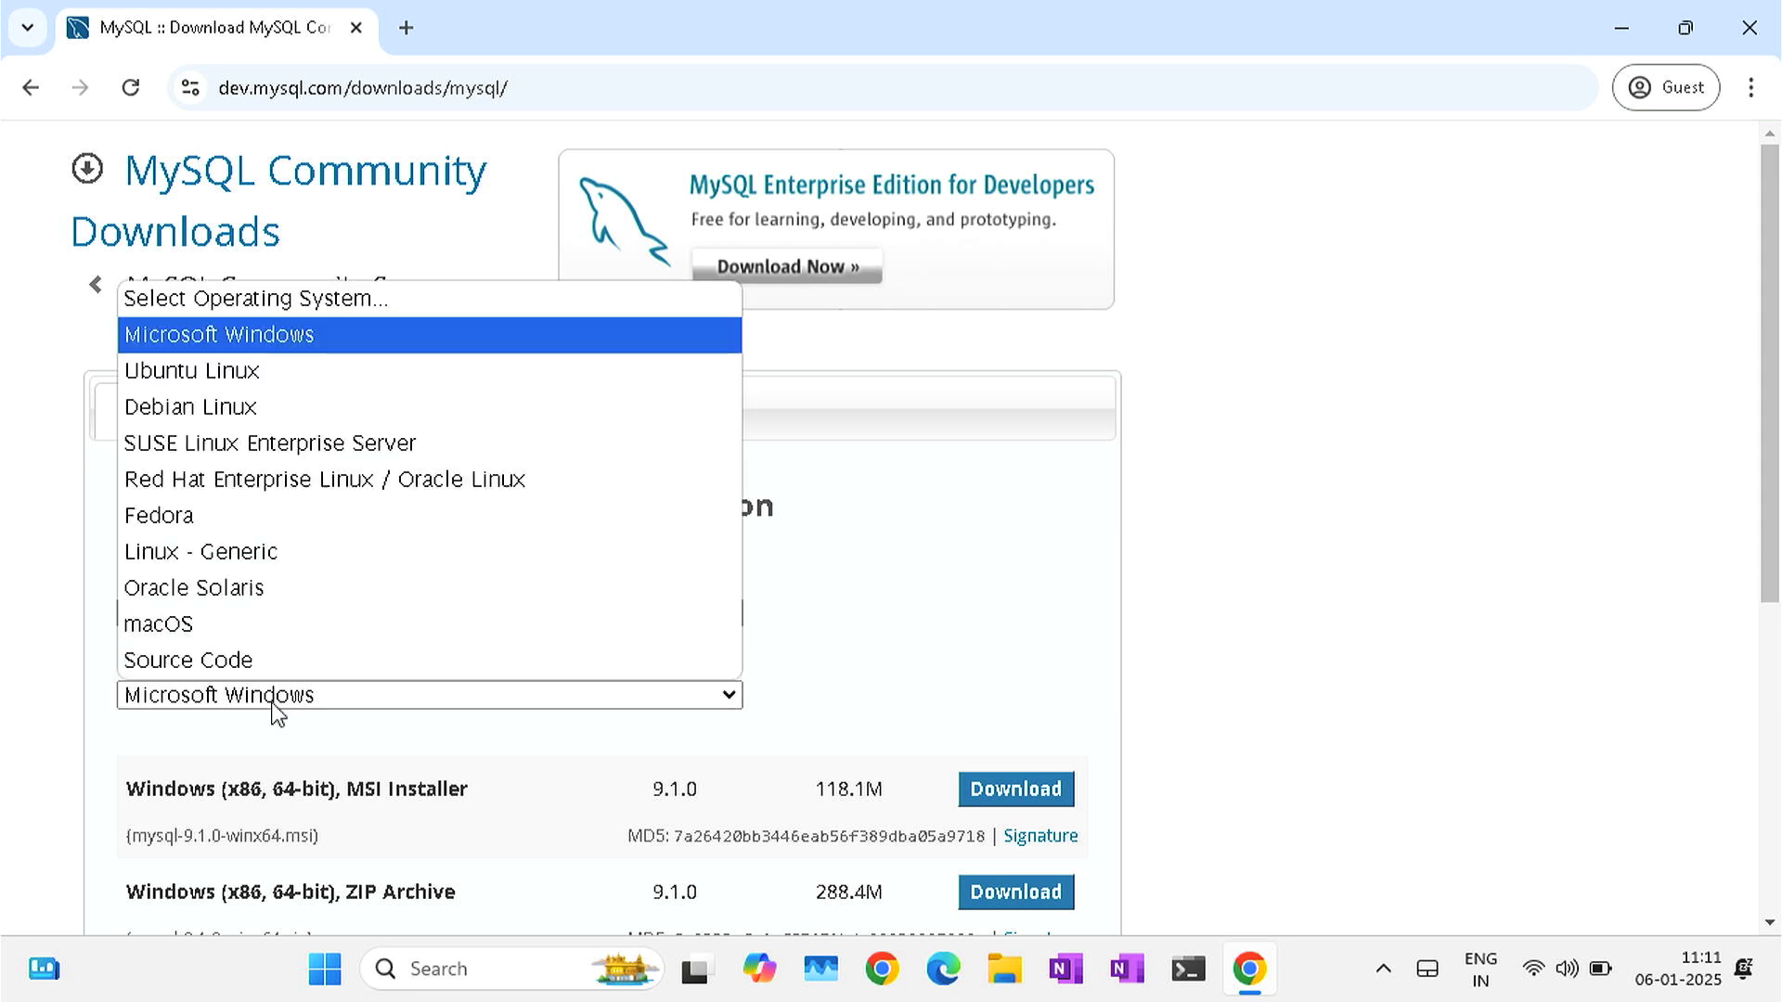
click(244, 336)
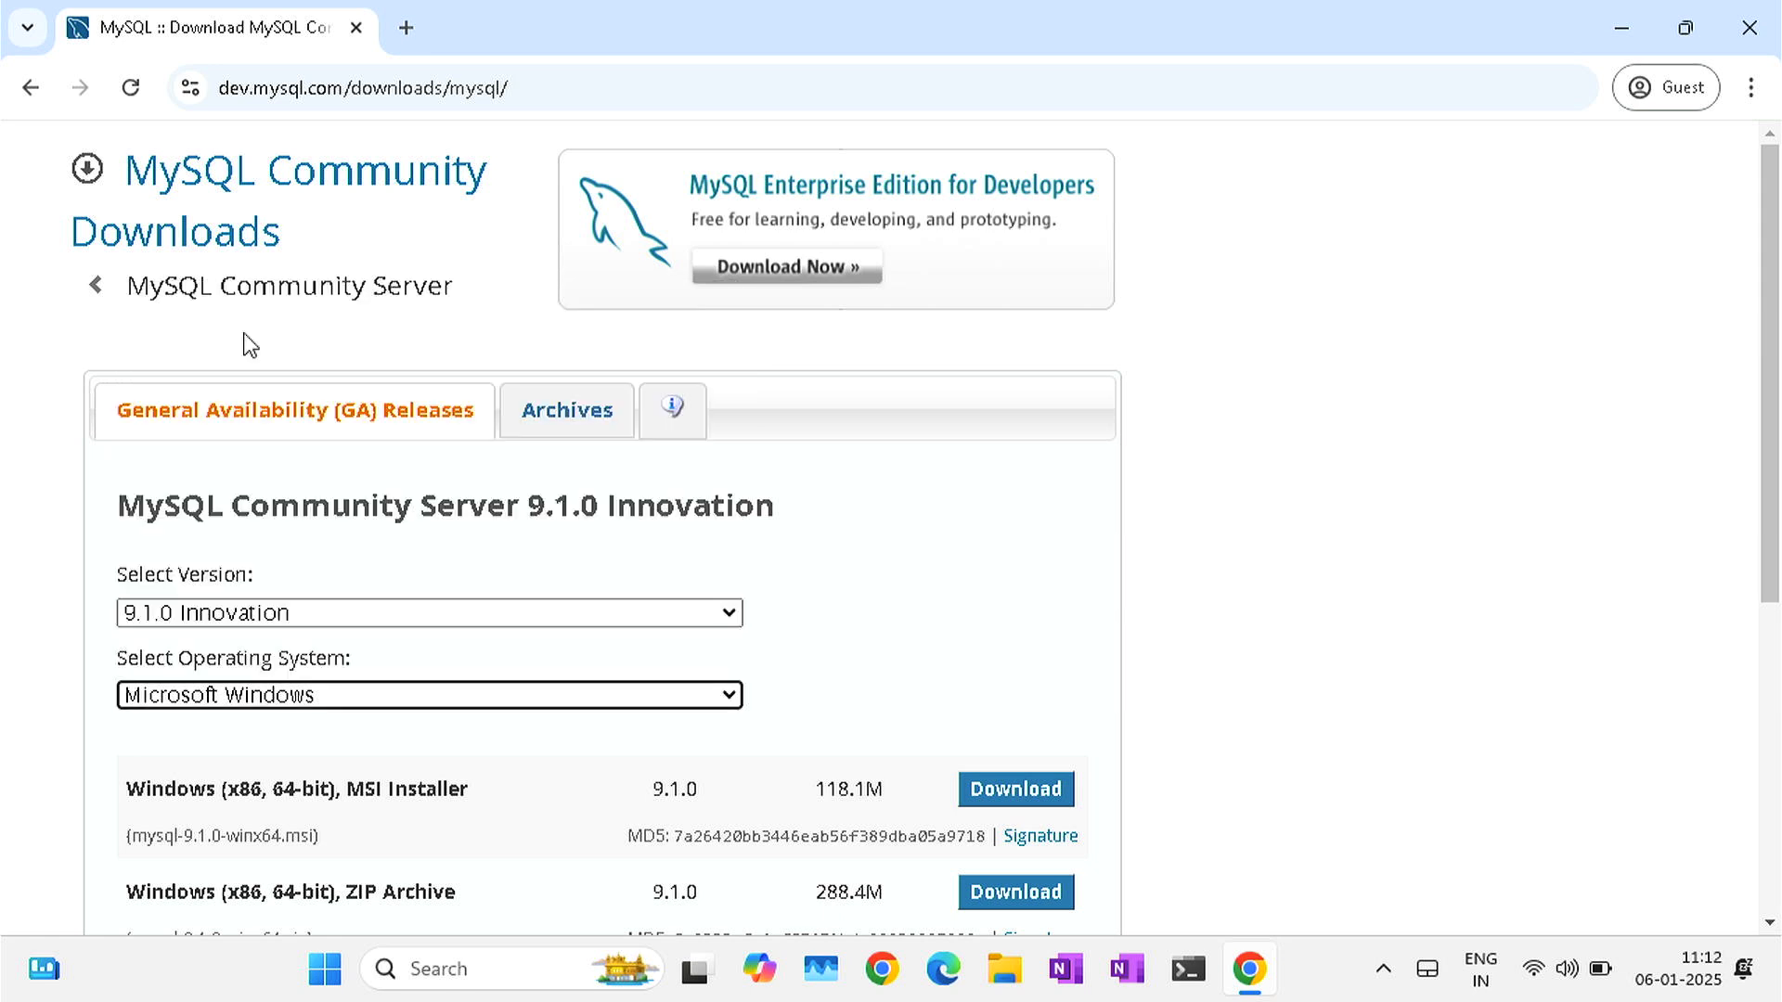
scroll(720, 785, down, 2)
scroll(720, 786, down, 2)
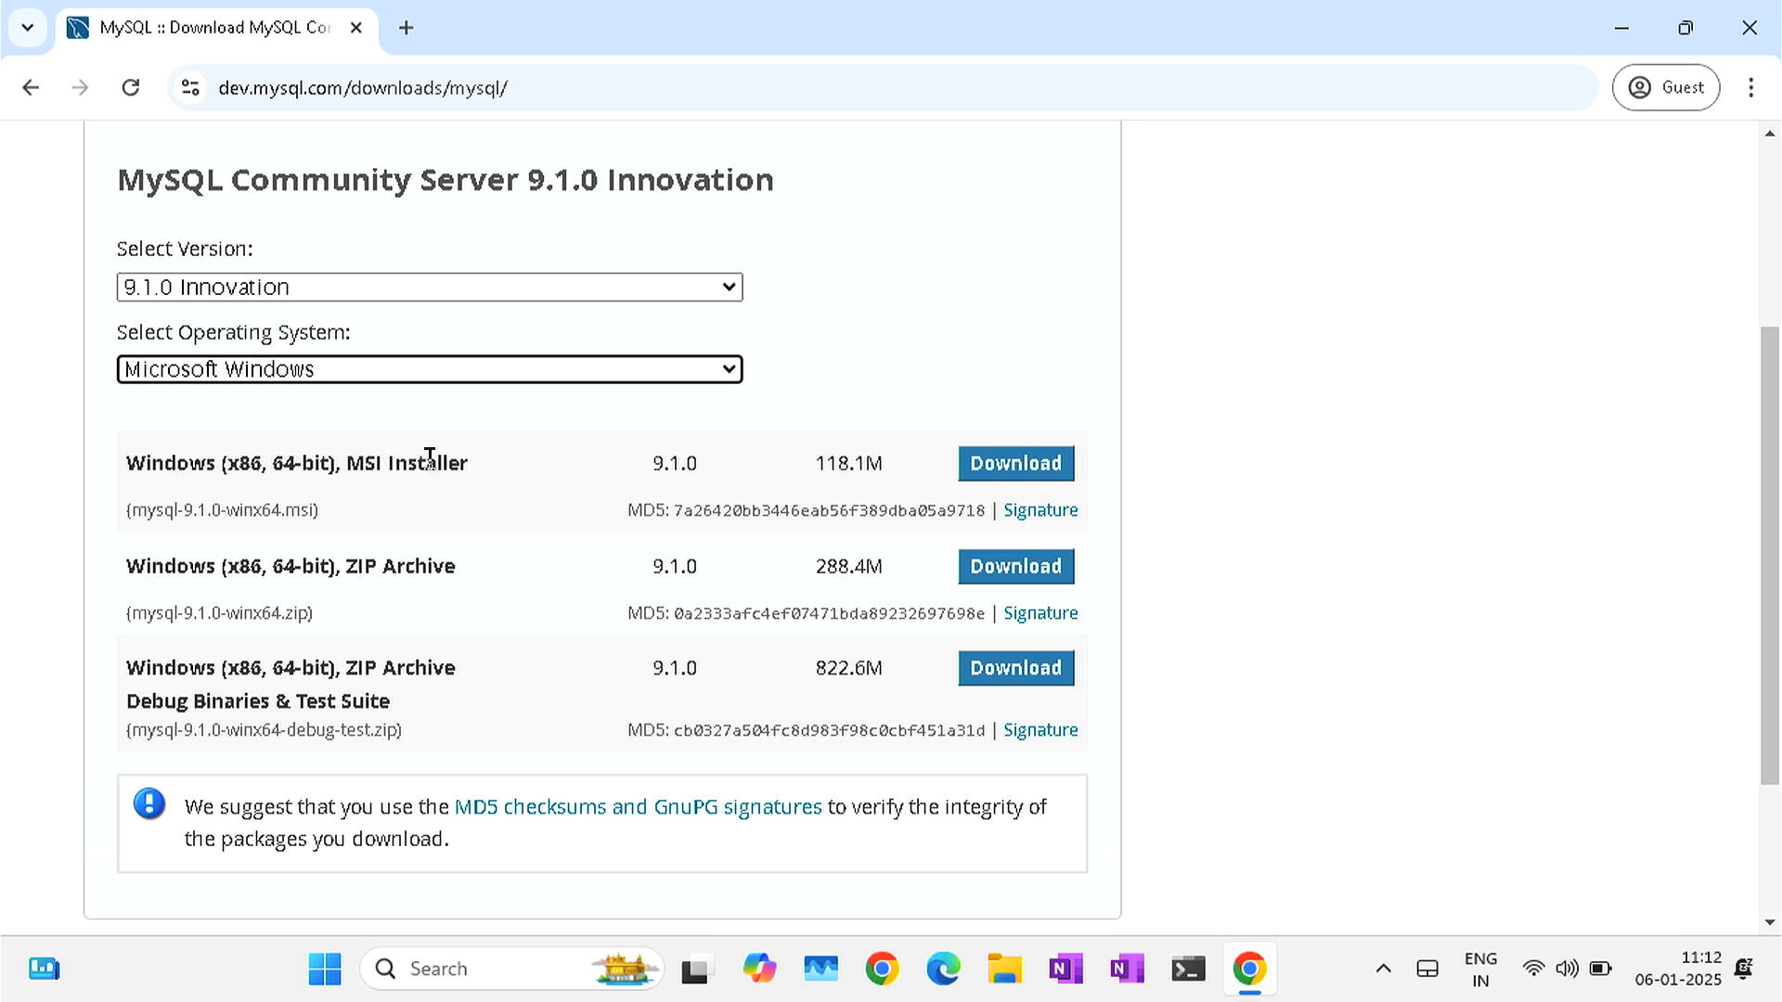
- Download the 64-bit Windows MSI installer, skipping the login prompt
click(1037, 470)
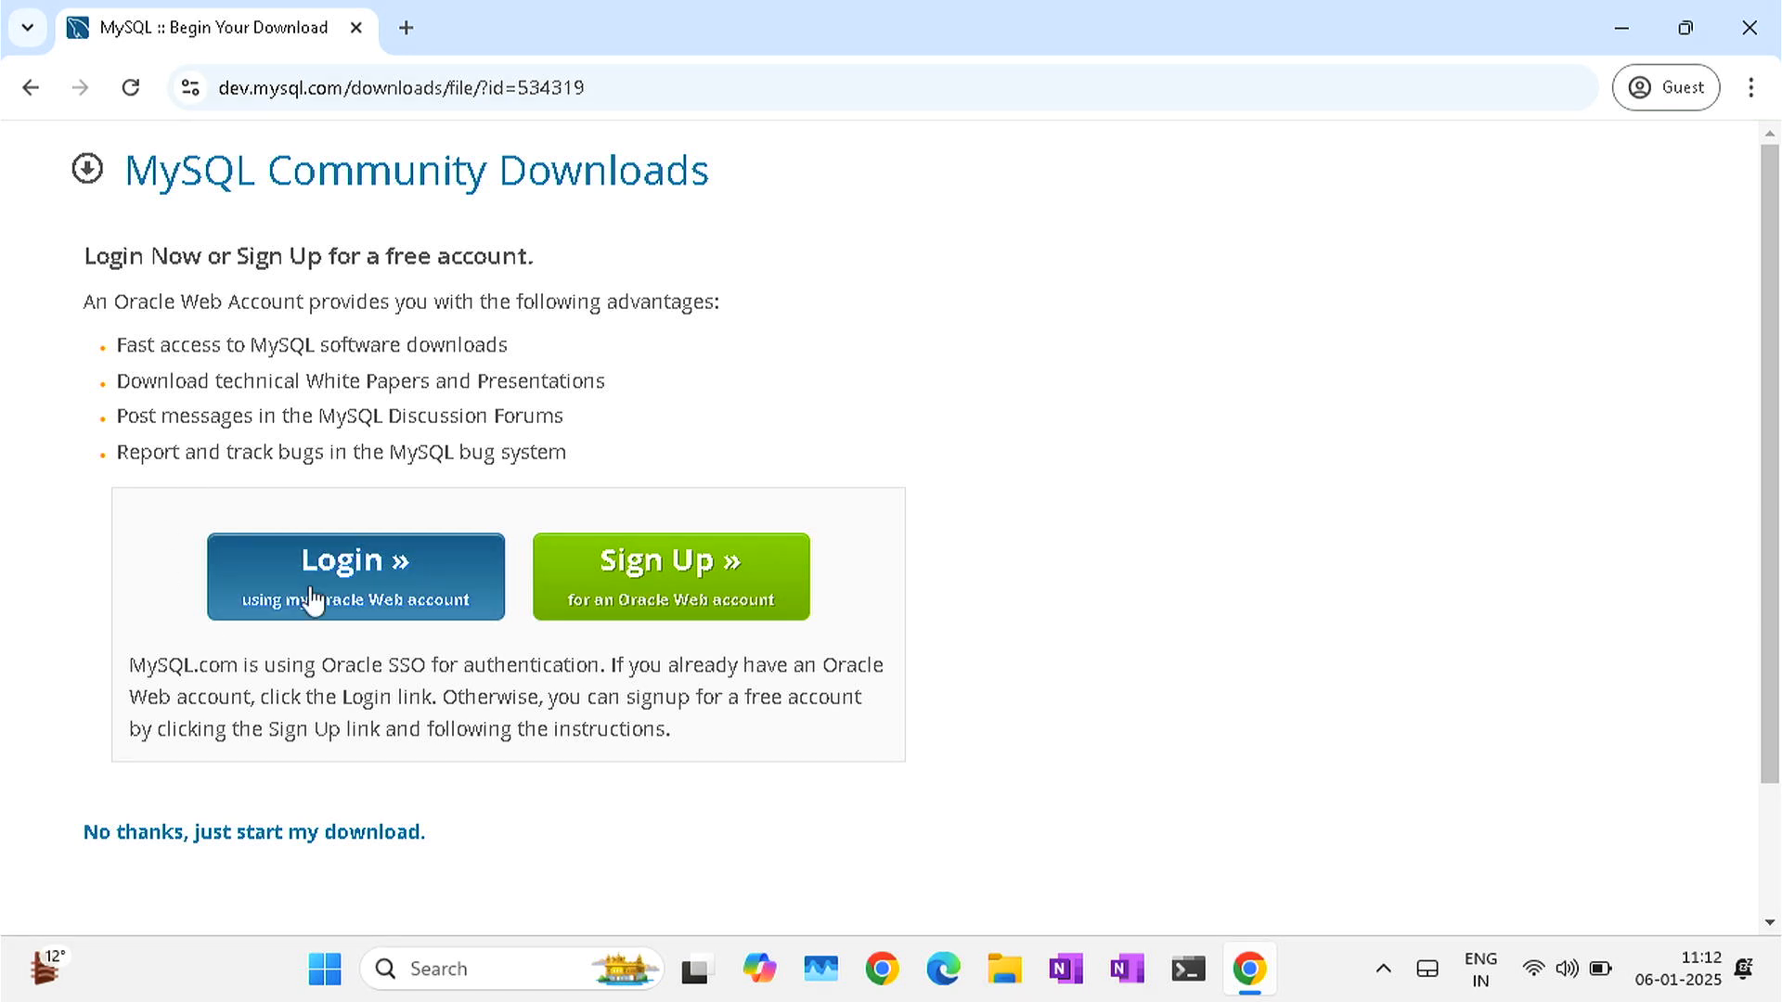
scroll(310, 598, down, 1)
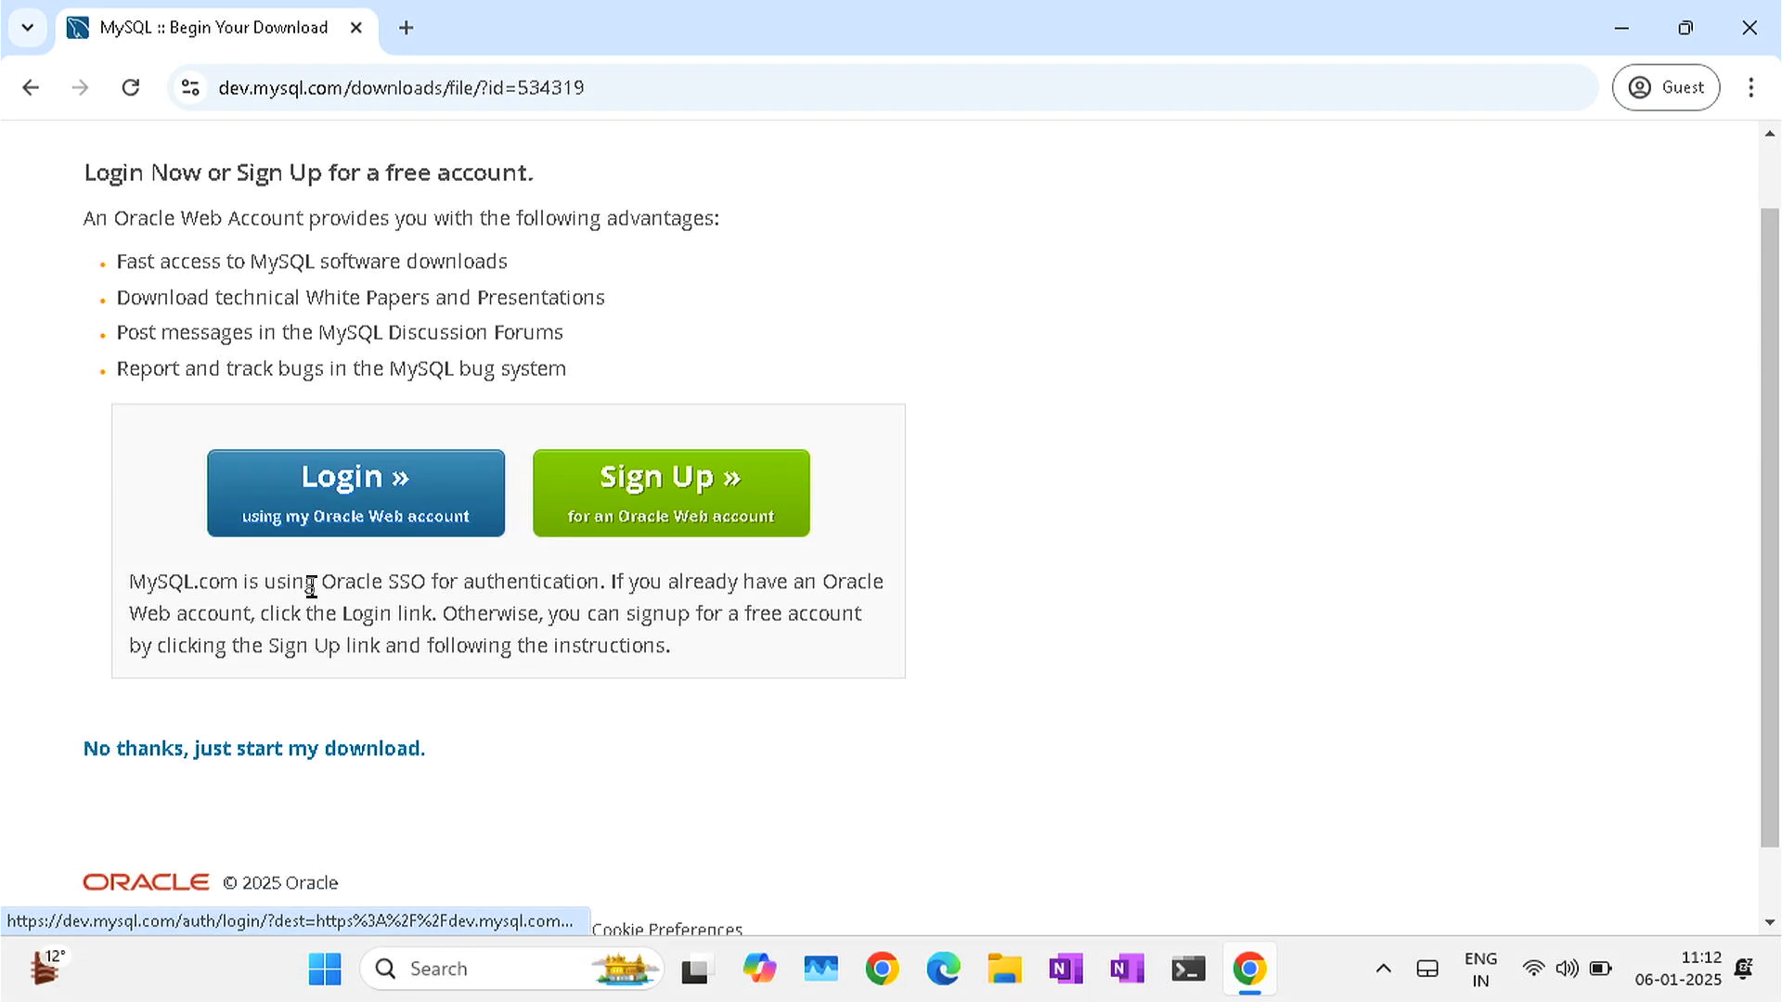
click(160, 754)
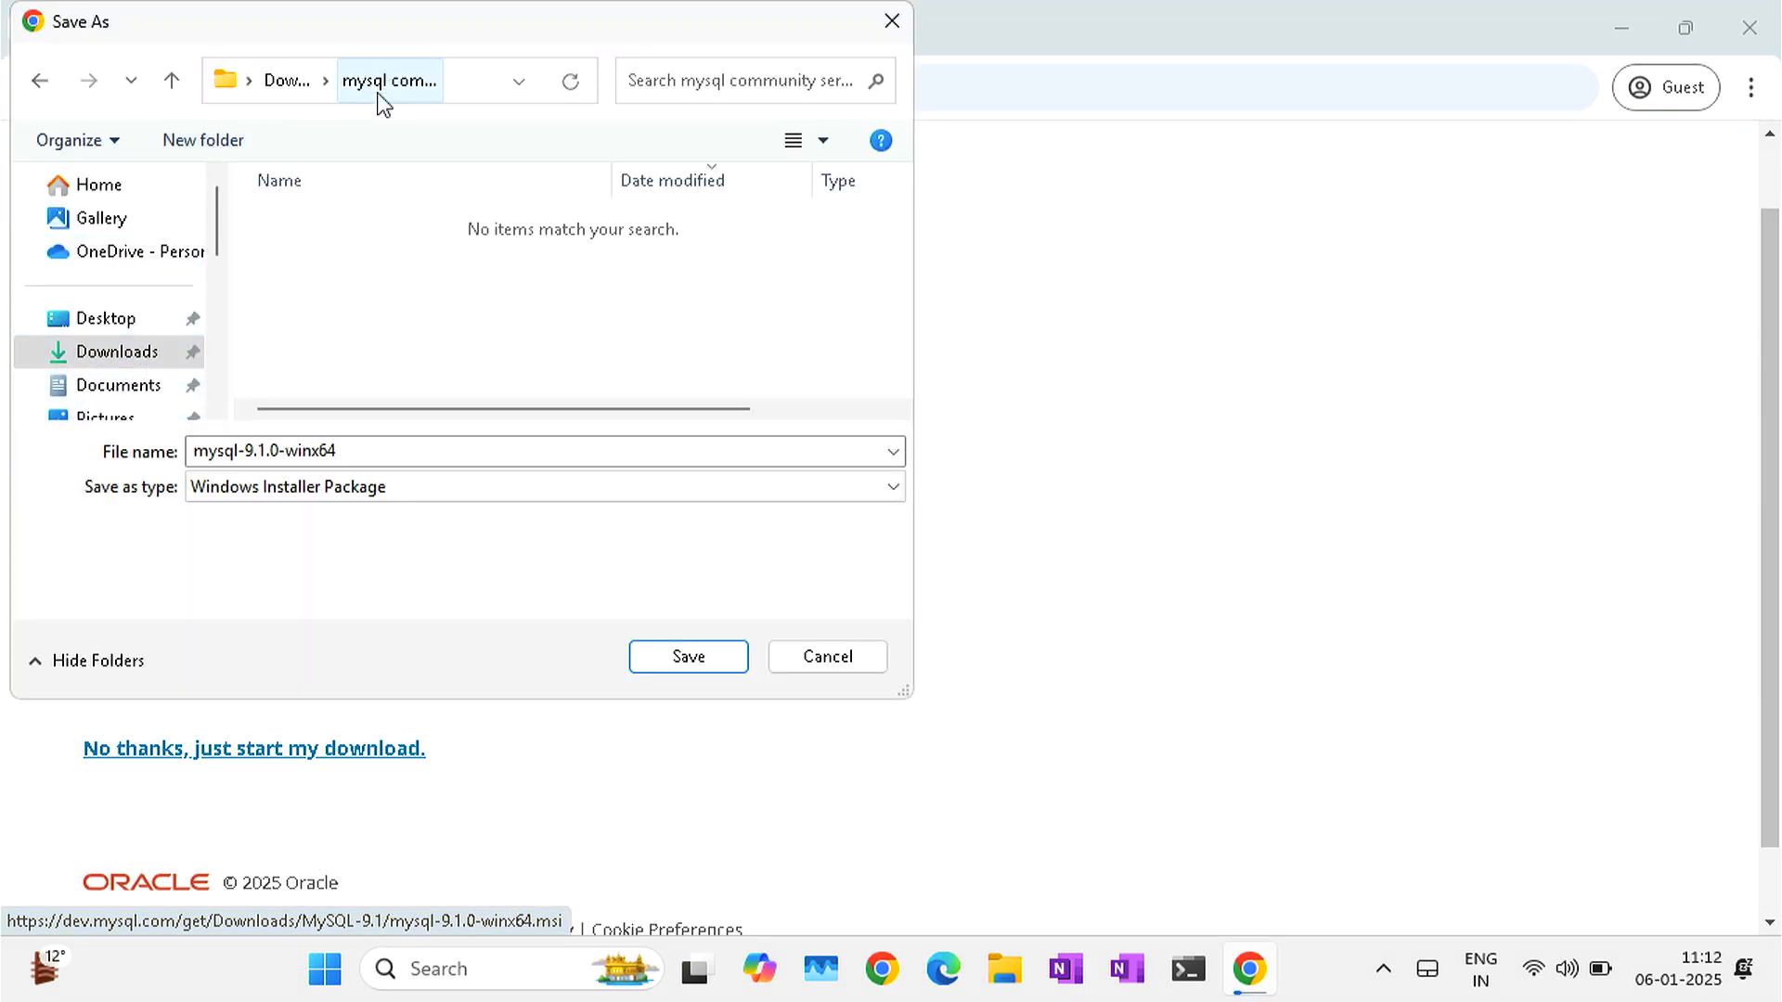
- Save mysql-9.1.0-winx64.msi to Downloads and run it from Chrome's download history
click(134, 359)
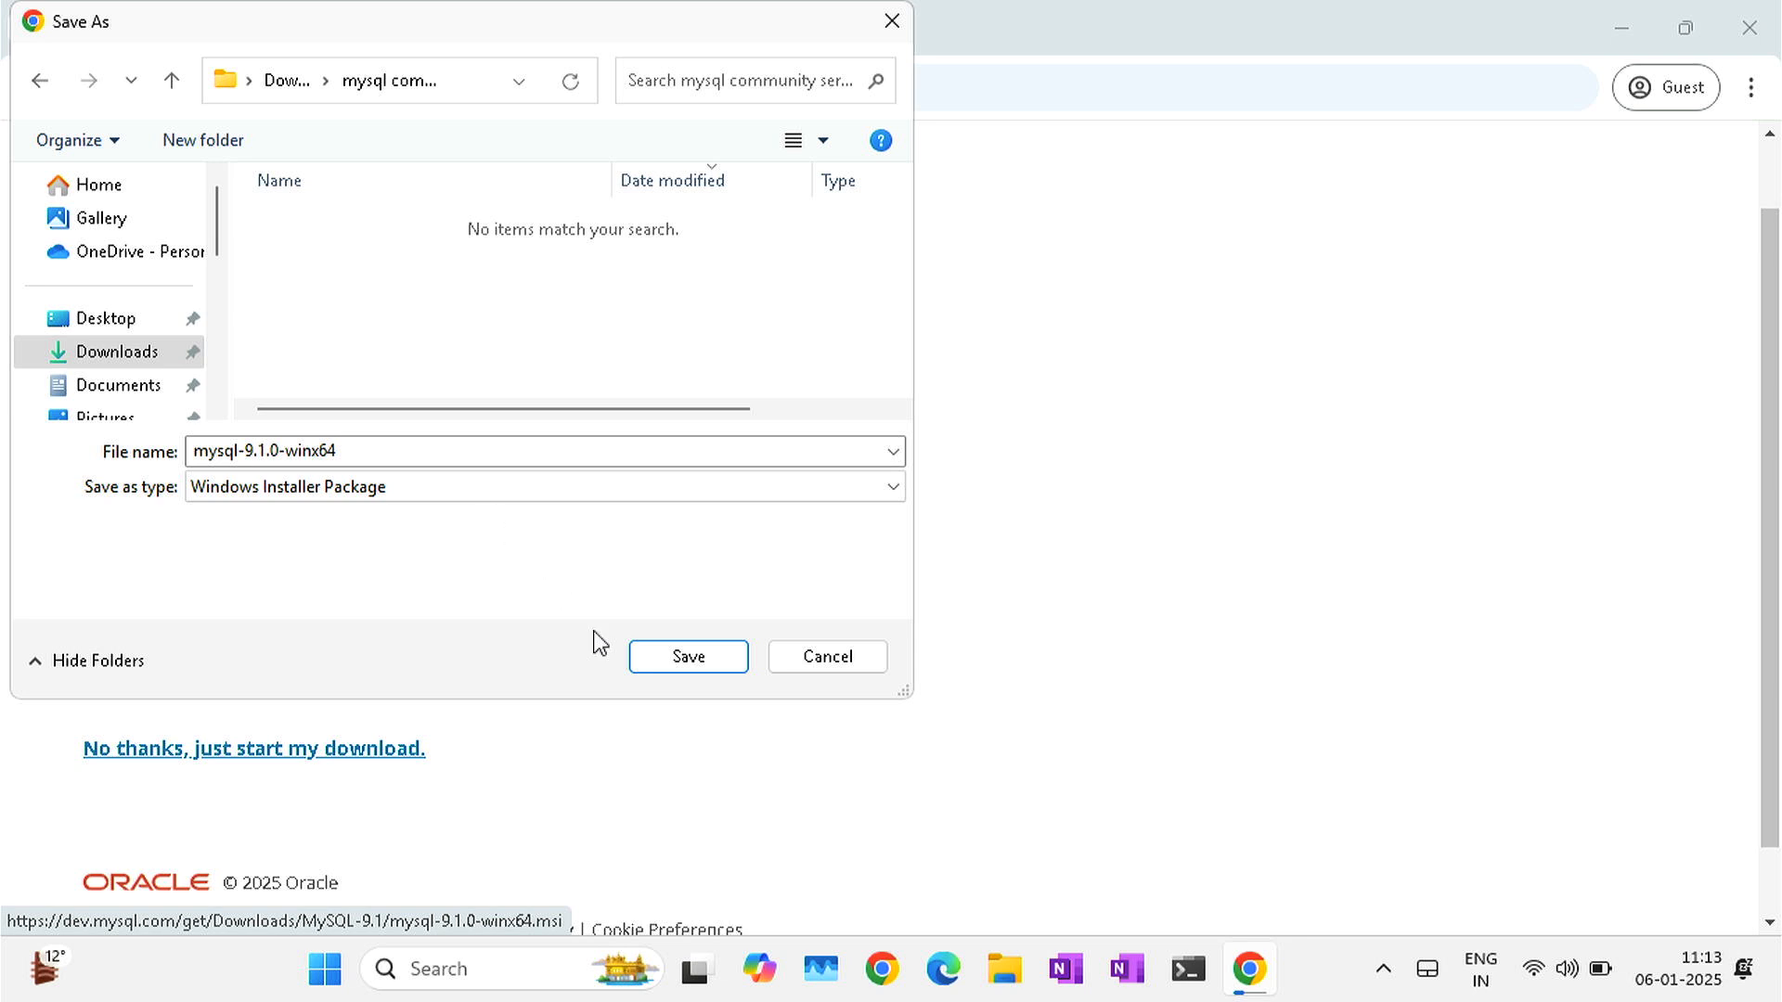
click(716, 661)
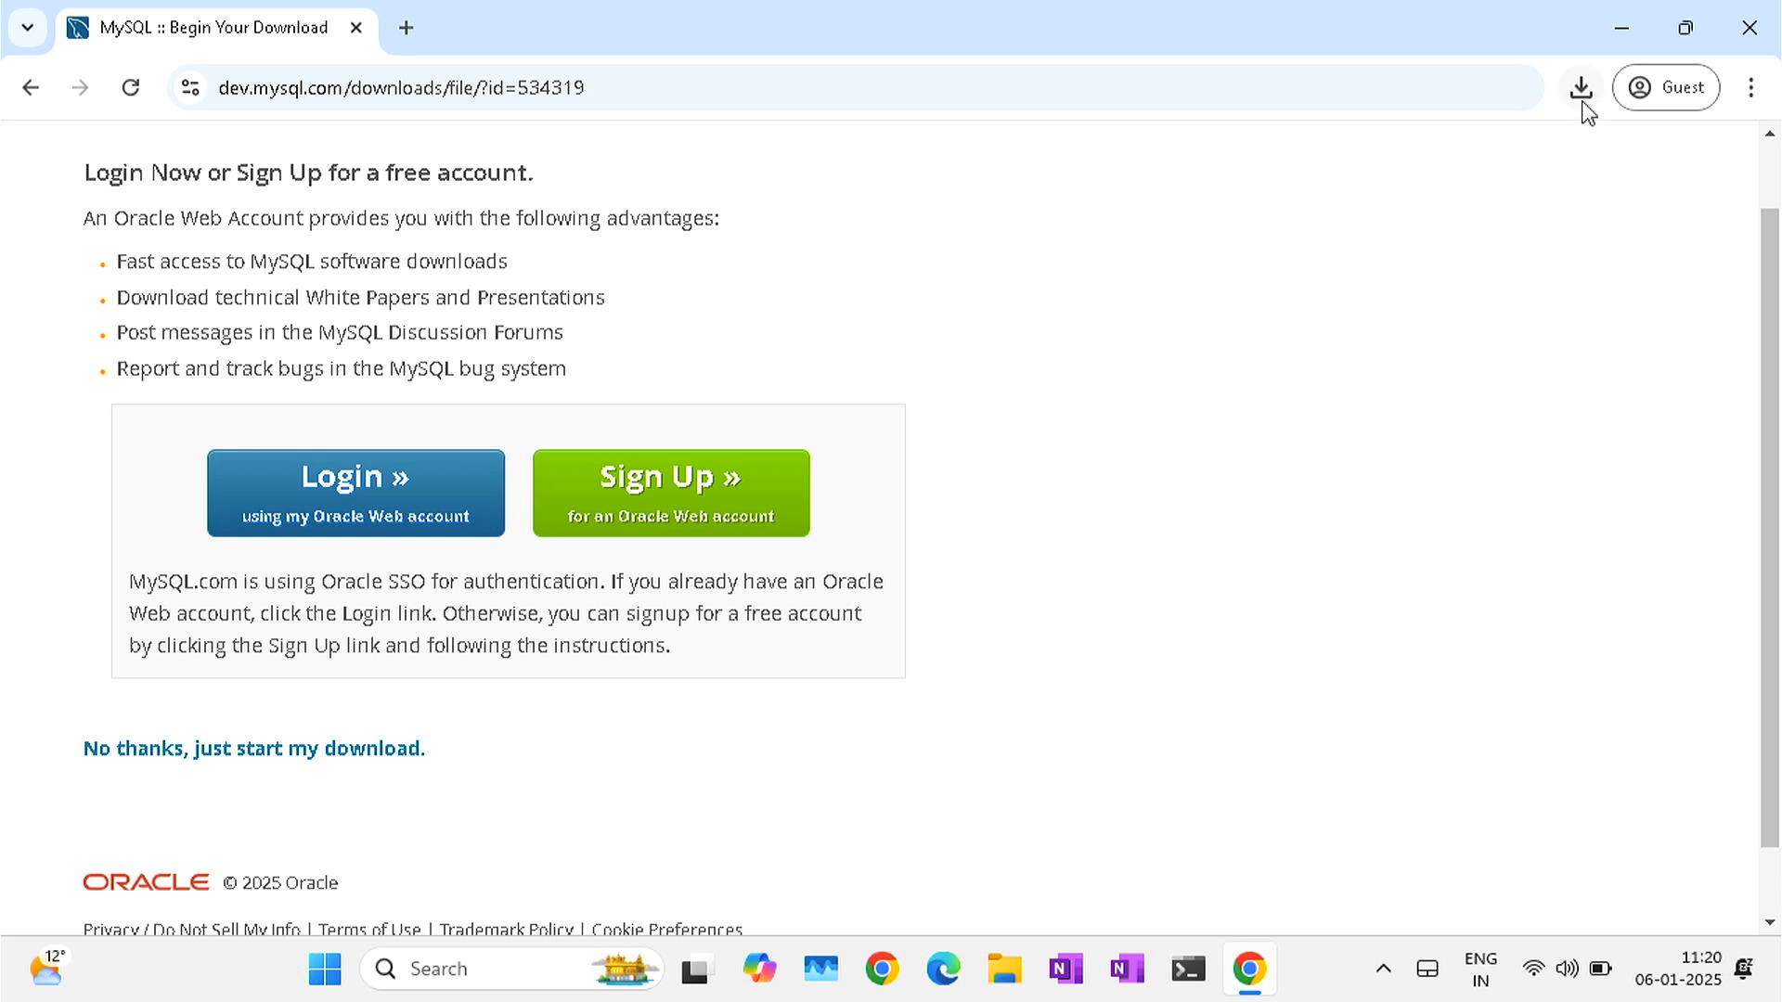
click(1581, 90)
mouse_move(1362, 299)
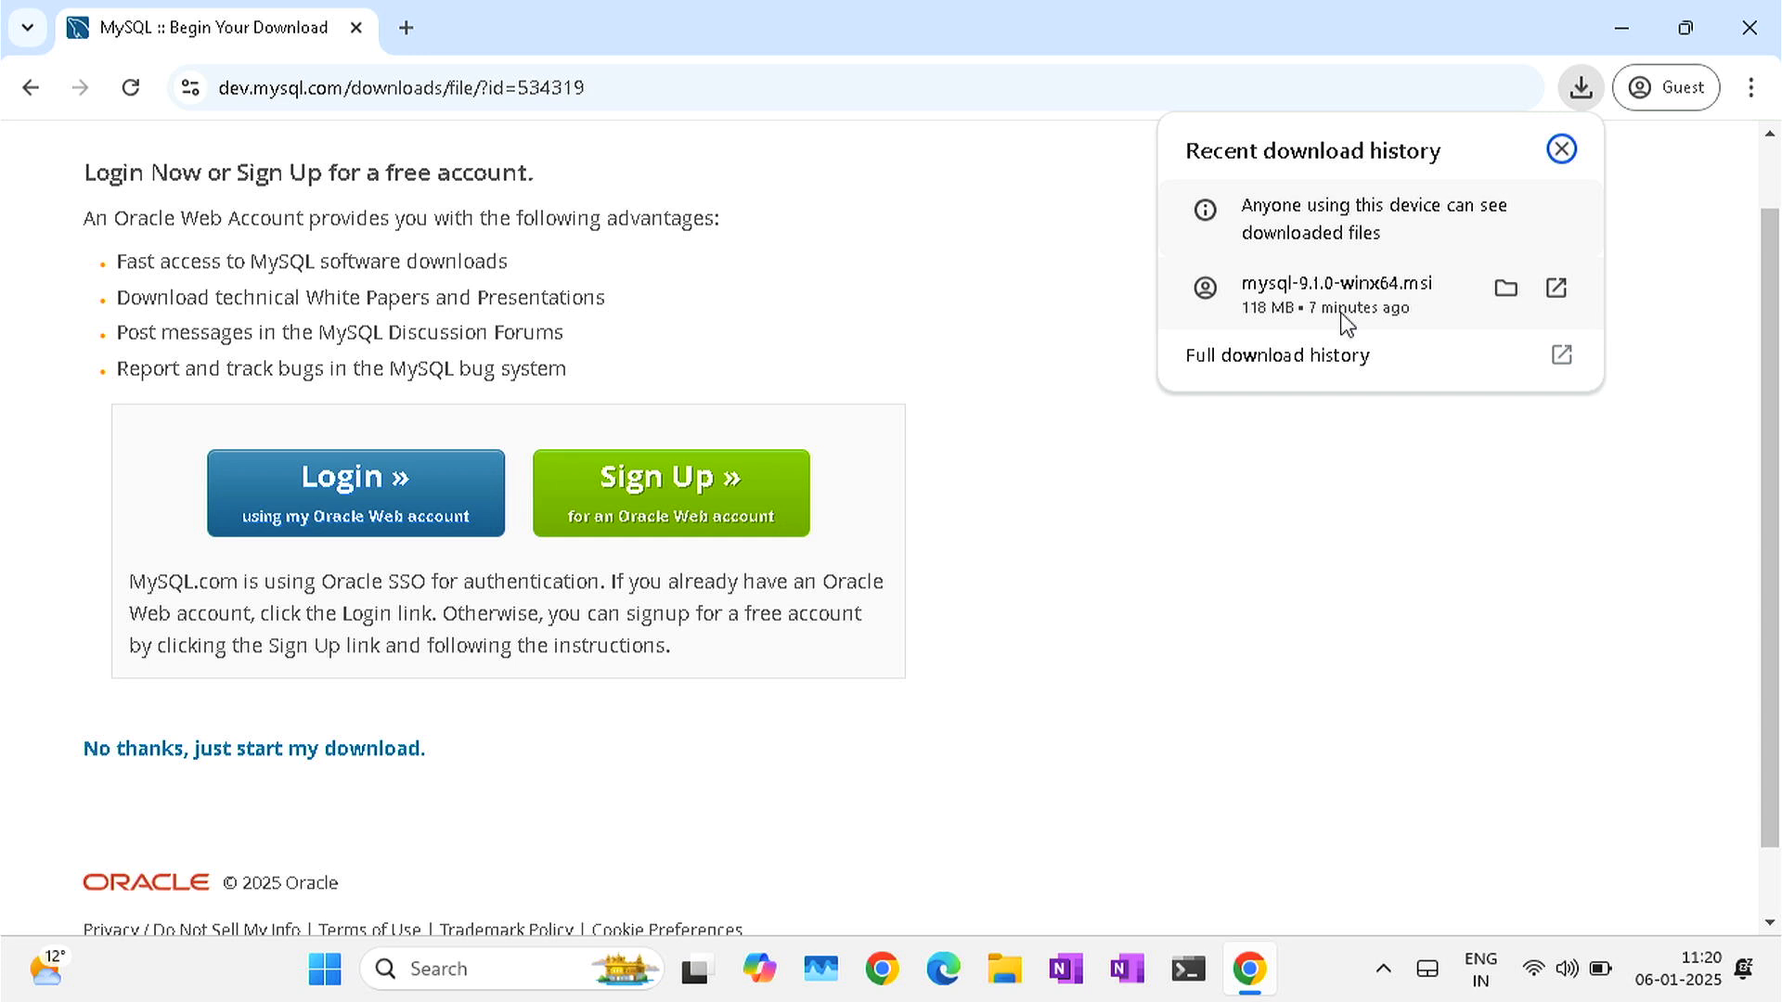
click(1345, 320)
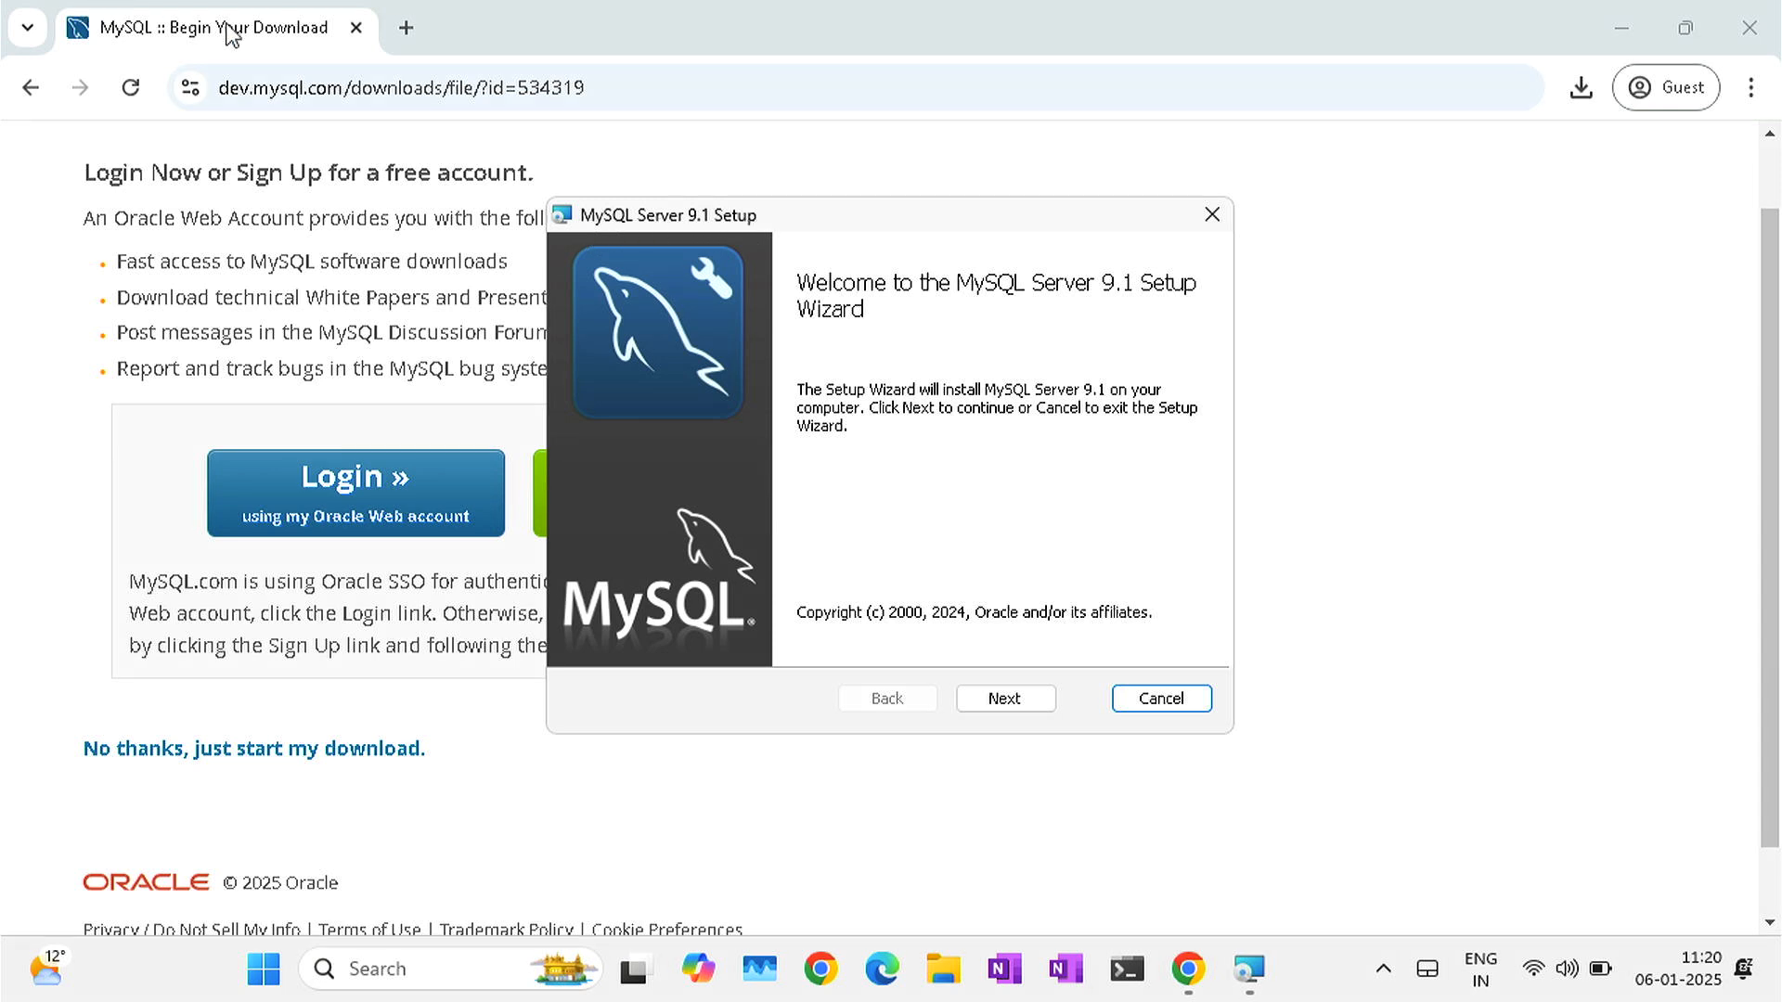
- Accept the MySQL Server 9.1 license agreement and choose the Complete setup type
click(1625, 47)
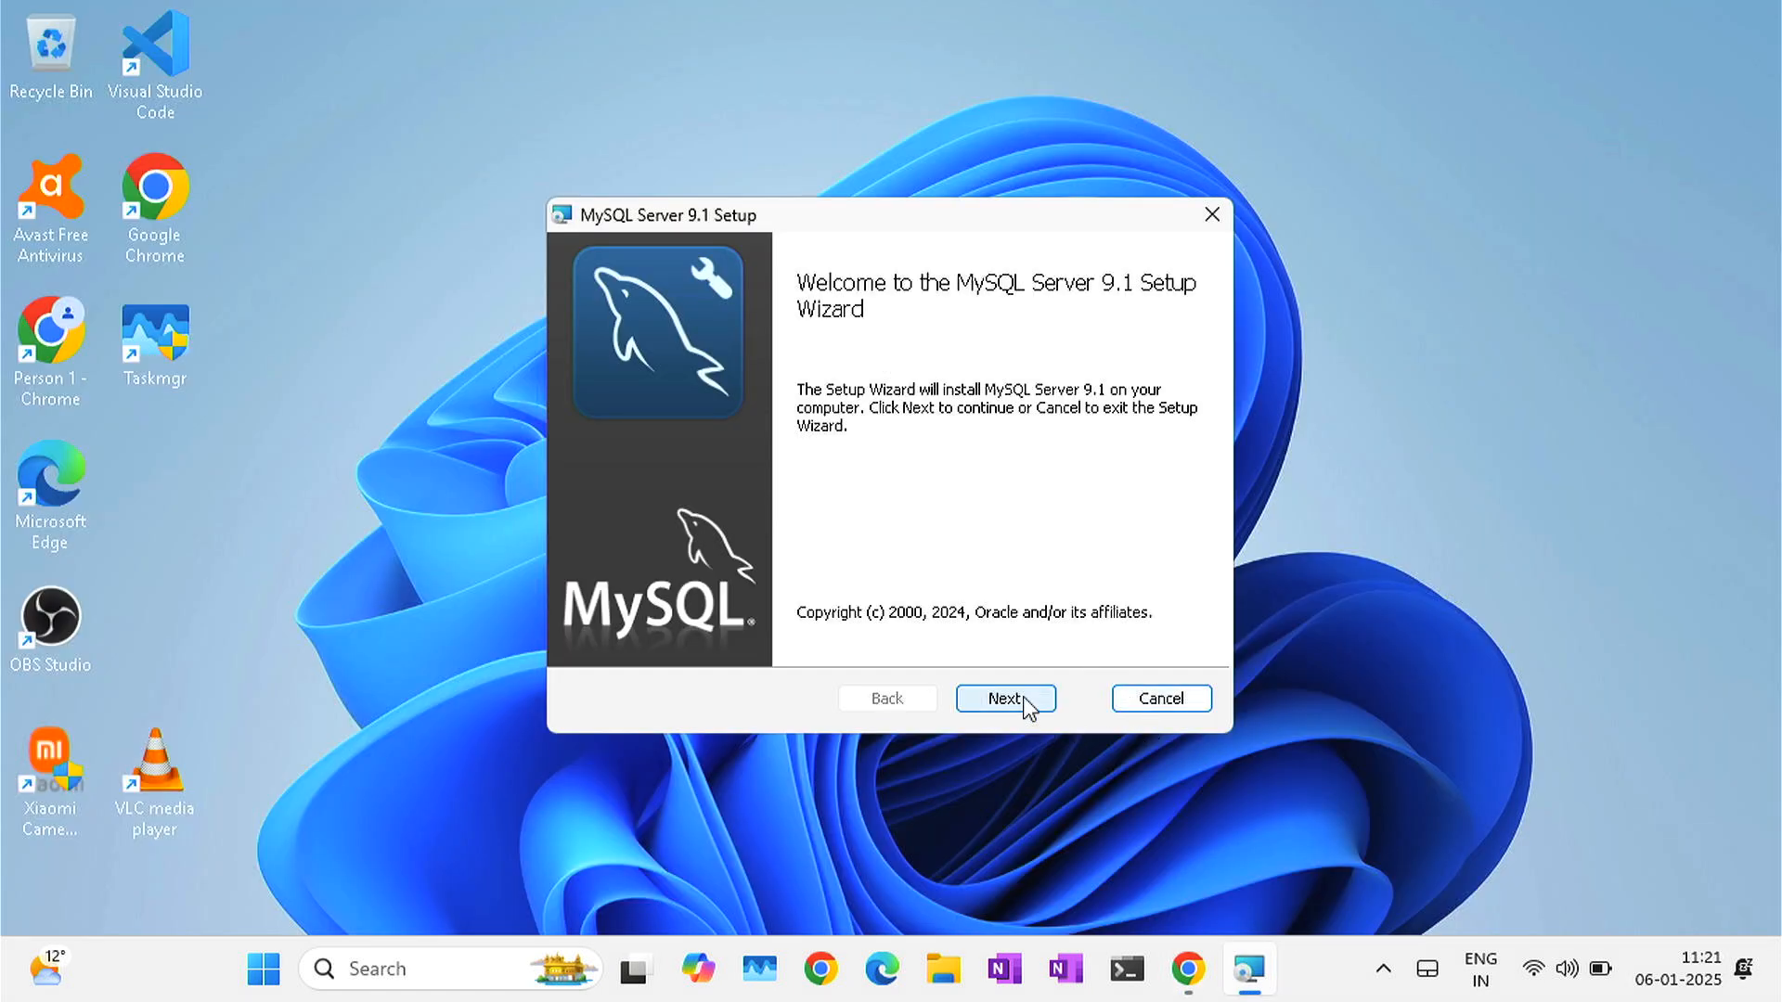
click(1007, 698)
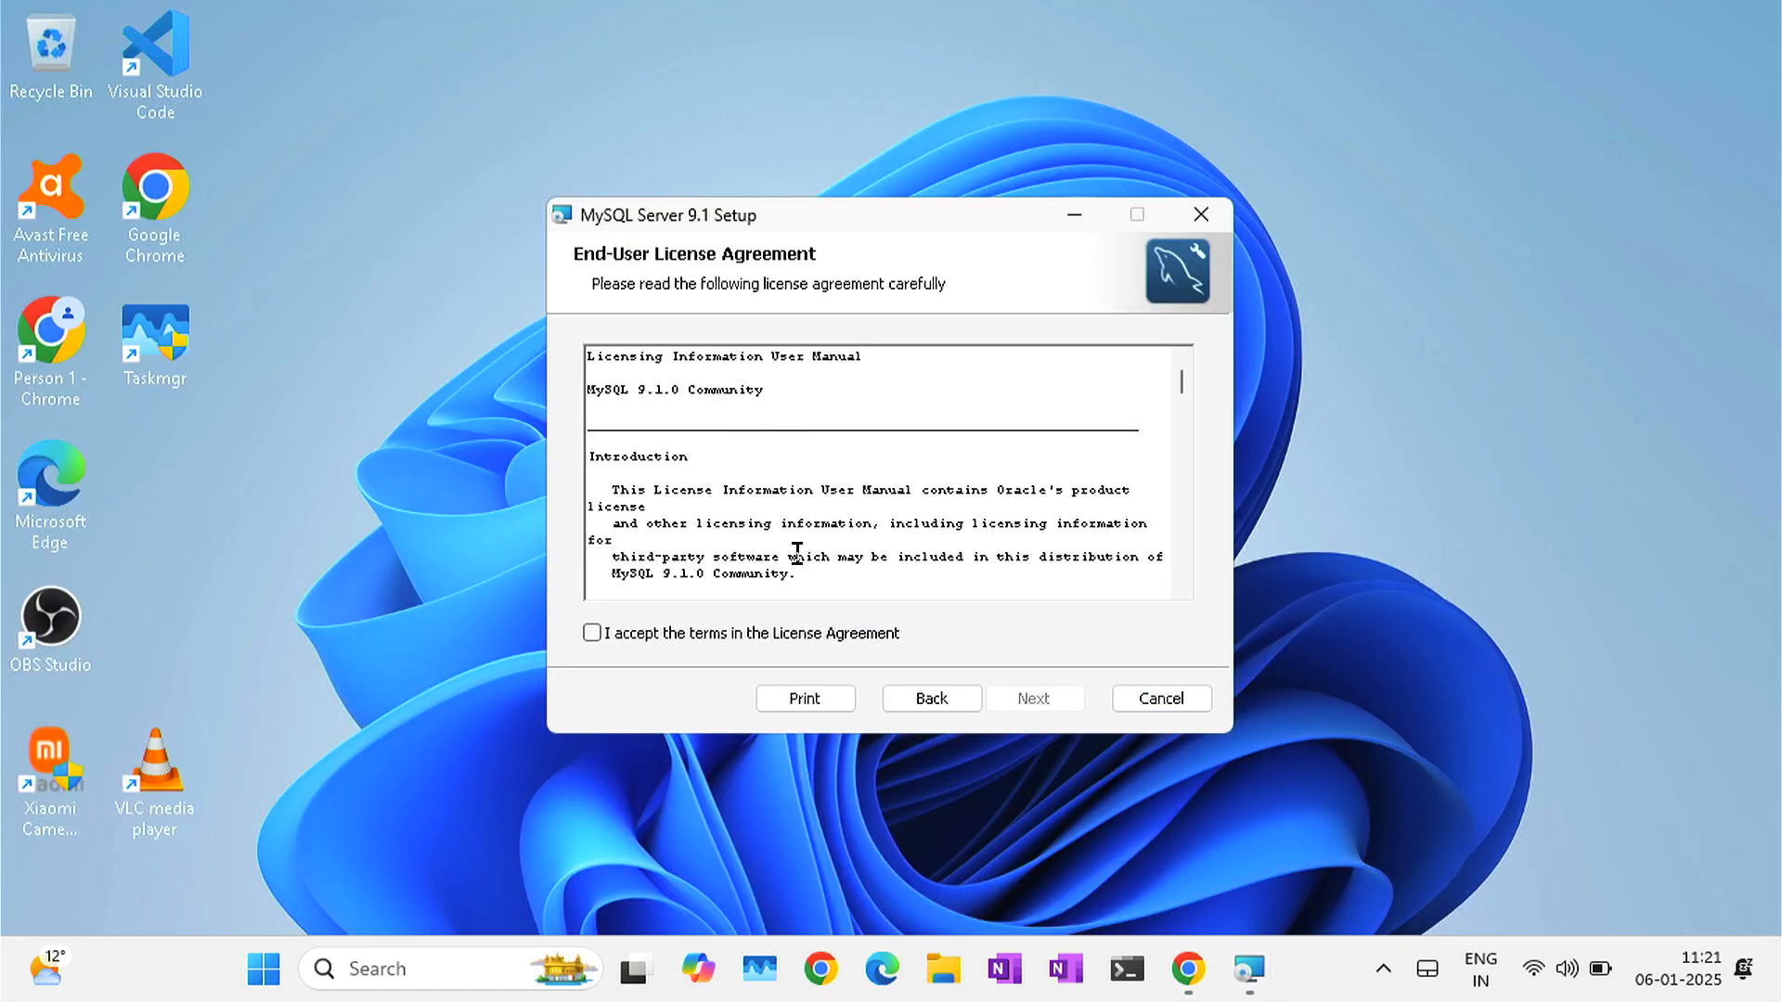
click(592, 633)
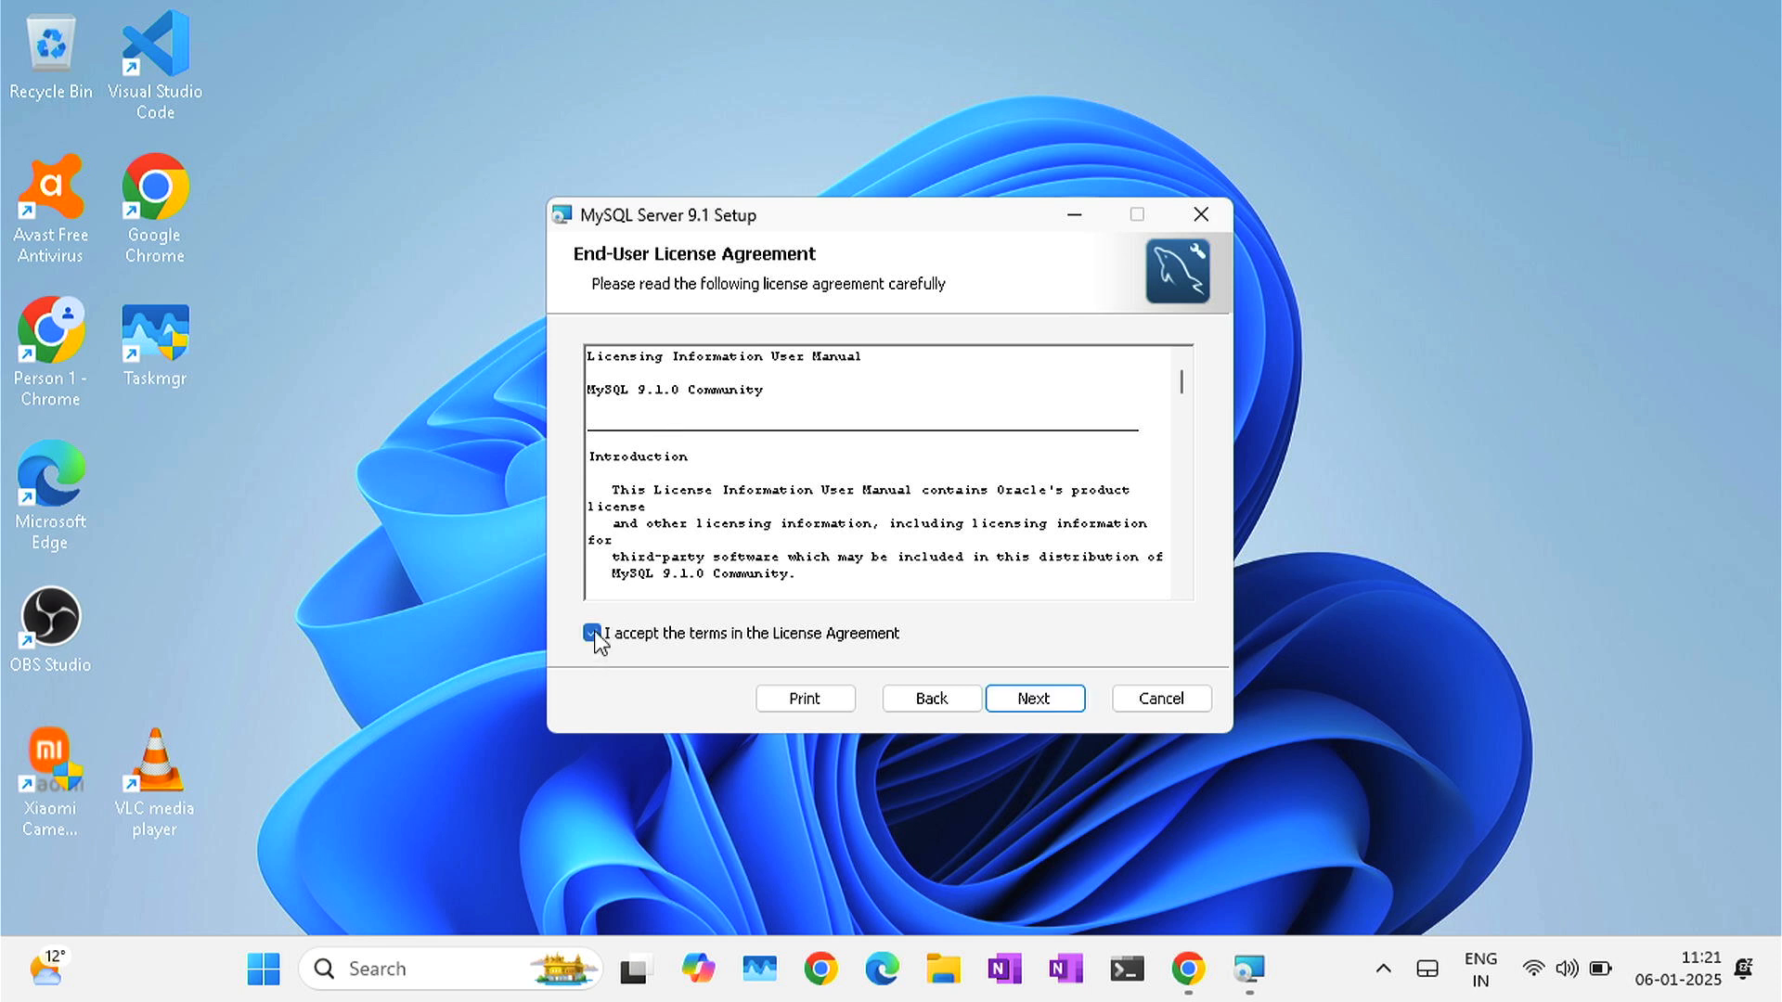
click(1032, 709)
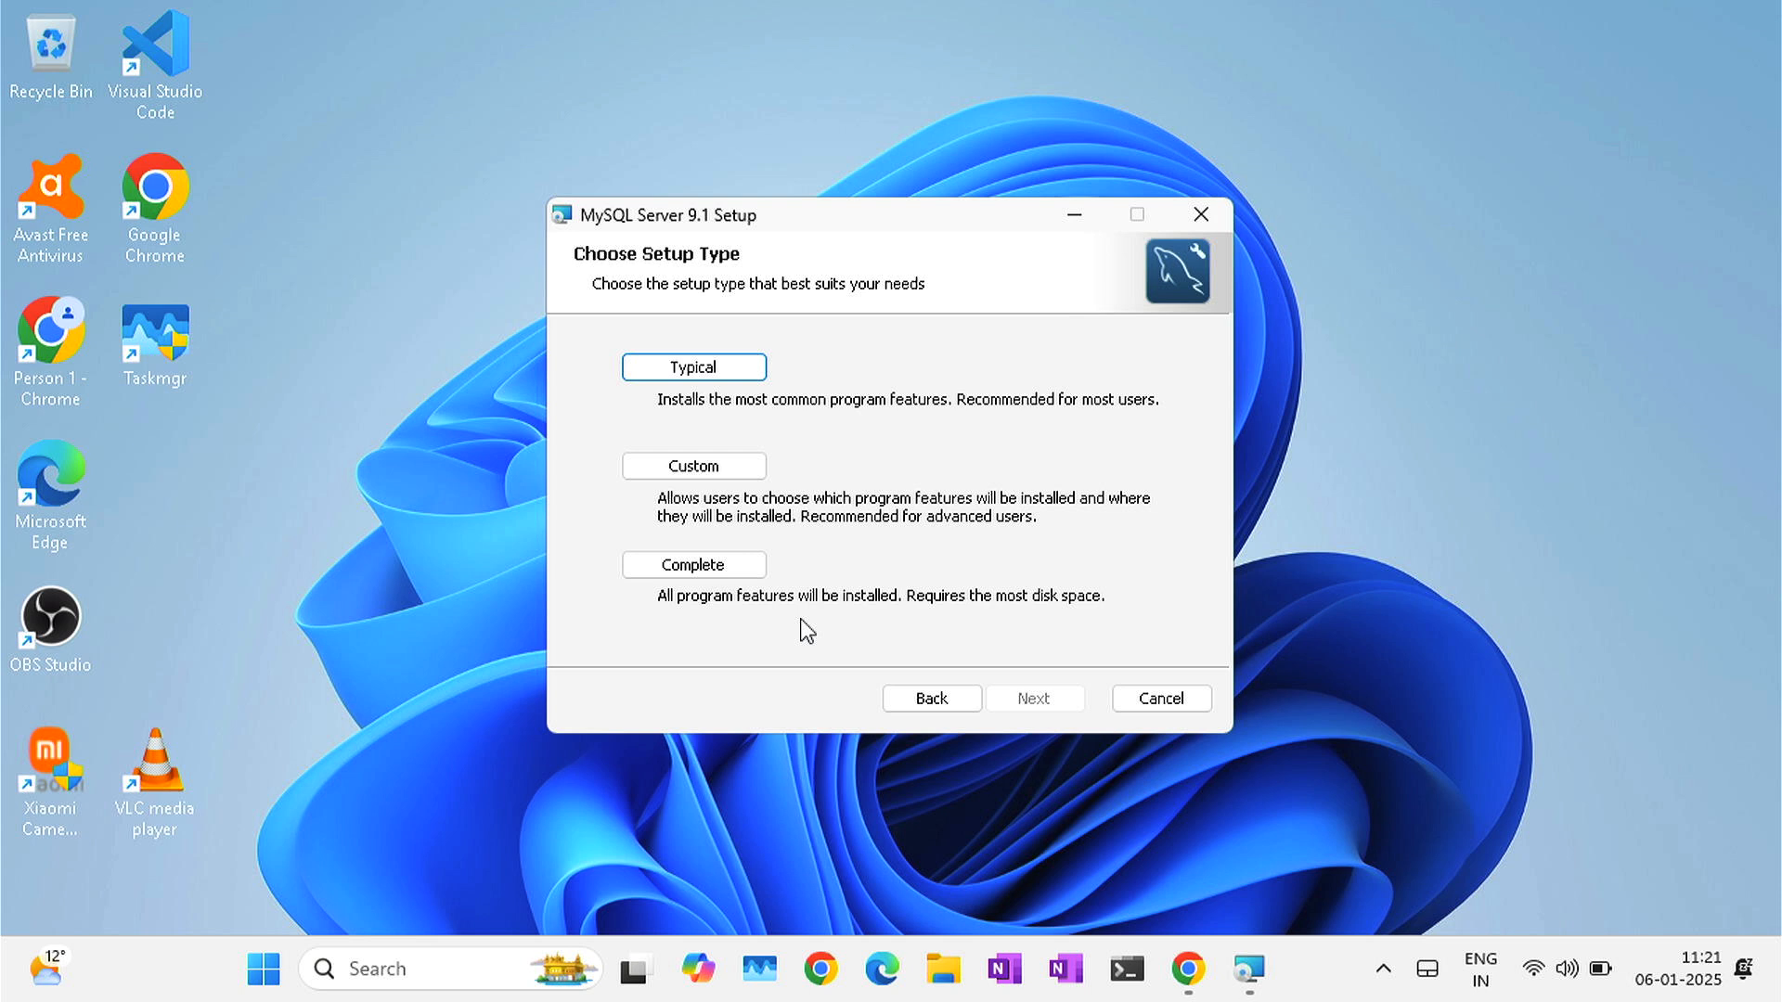
click(742, 579)
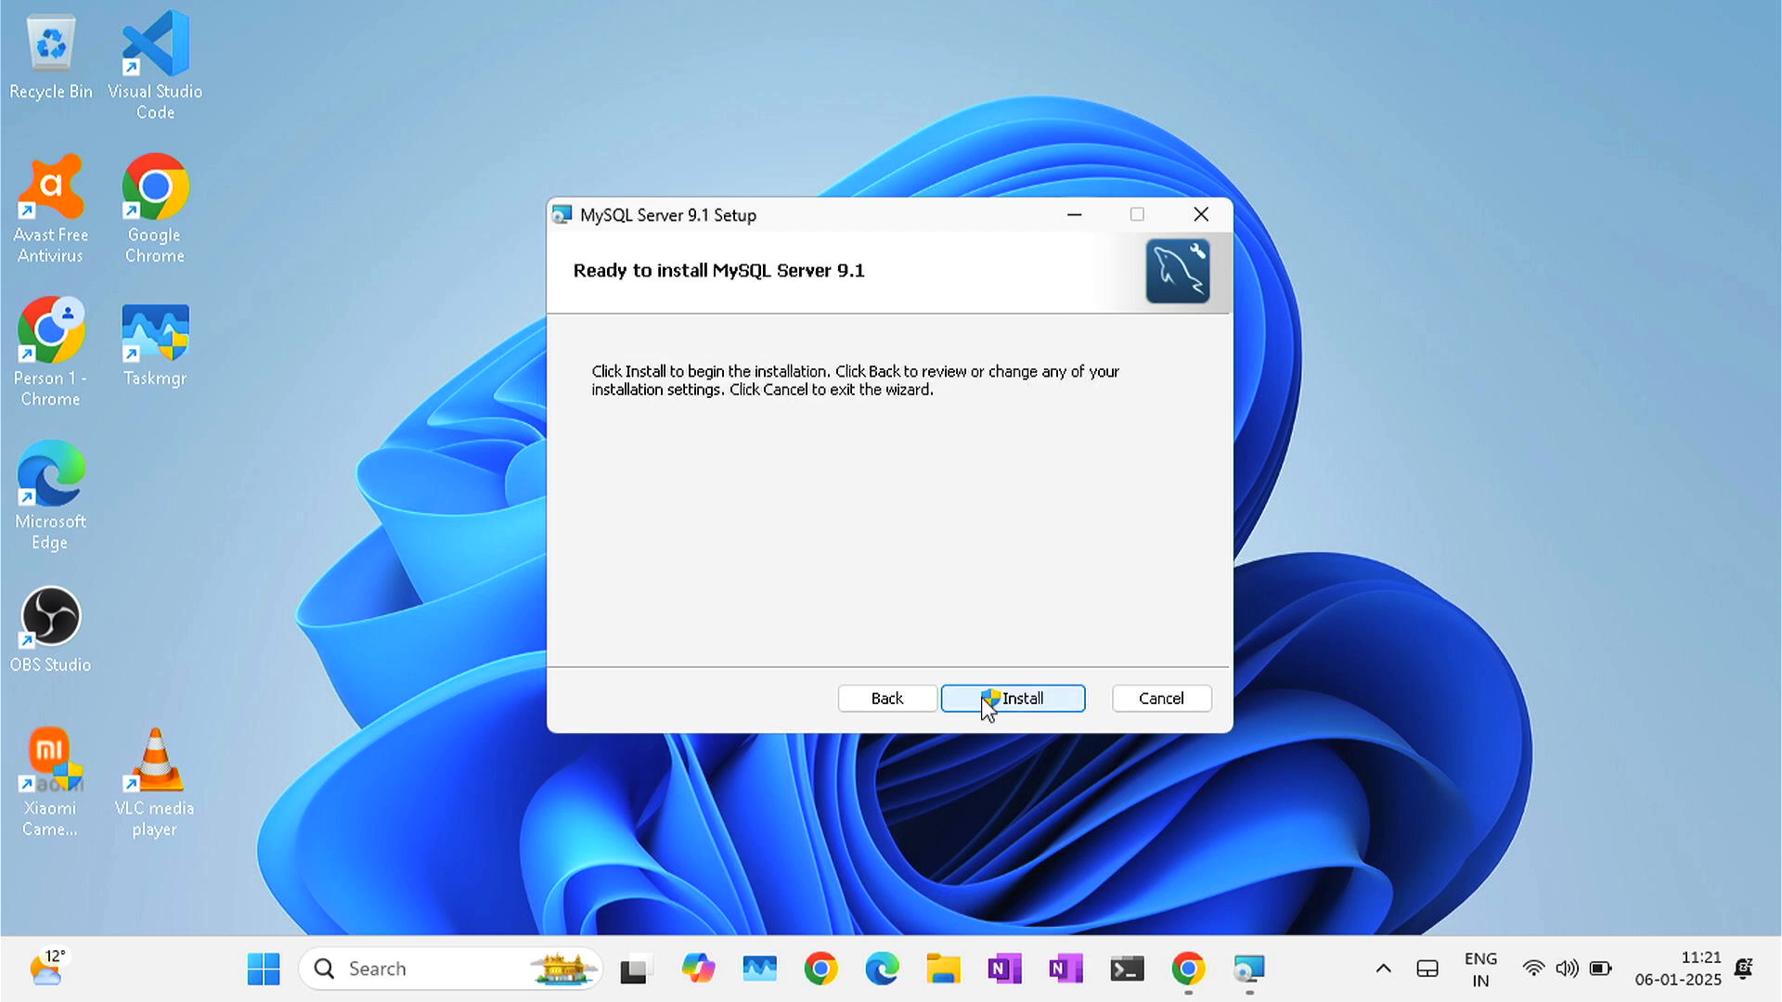
- Install MySQL Server 9.1, approve the UAC prompt, and finish with MySQL Configurator set to run
click(988, 705)
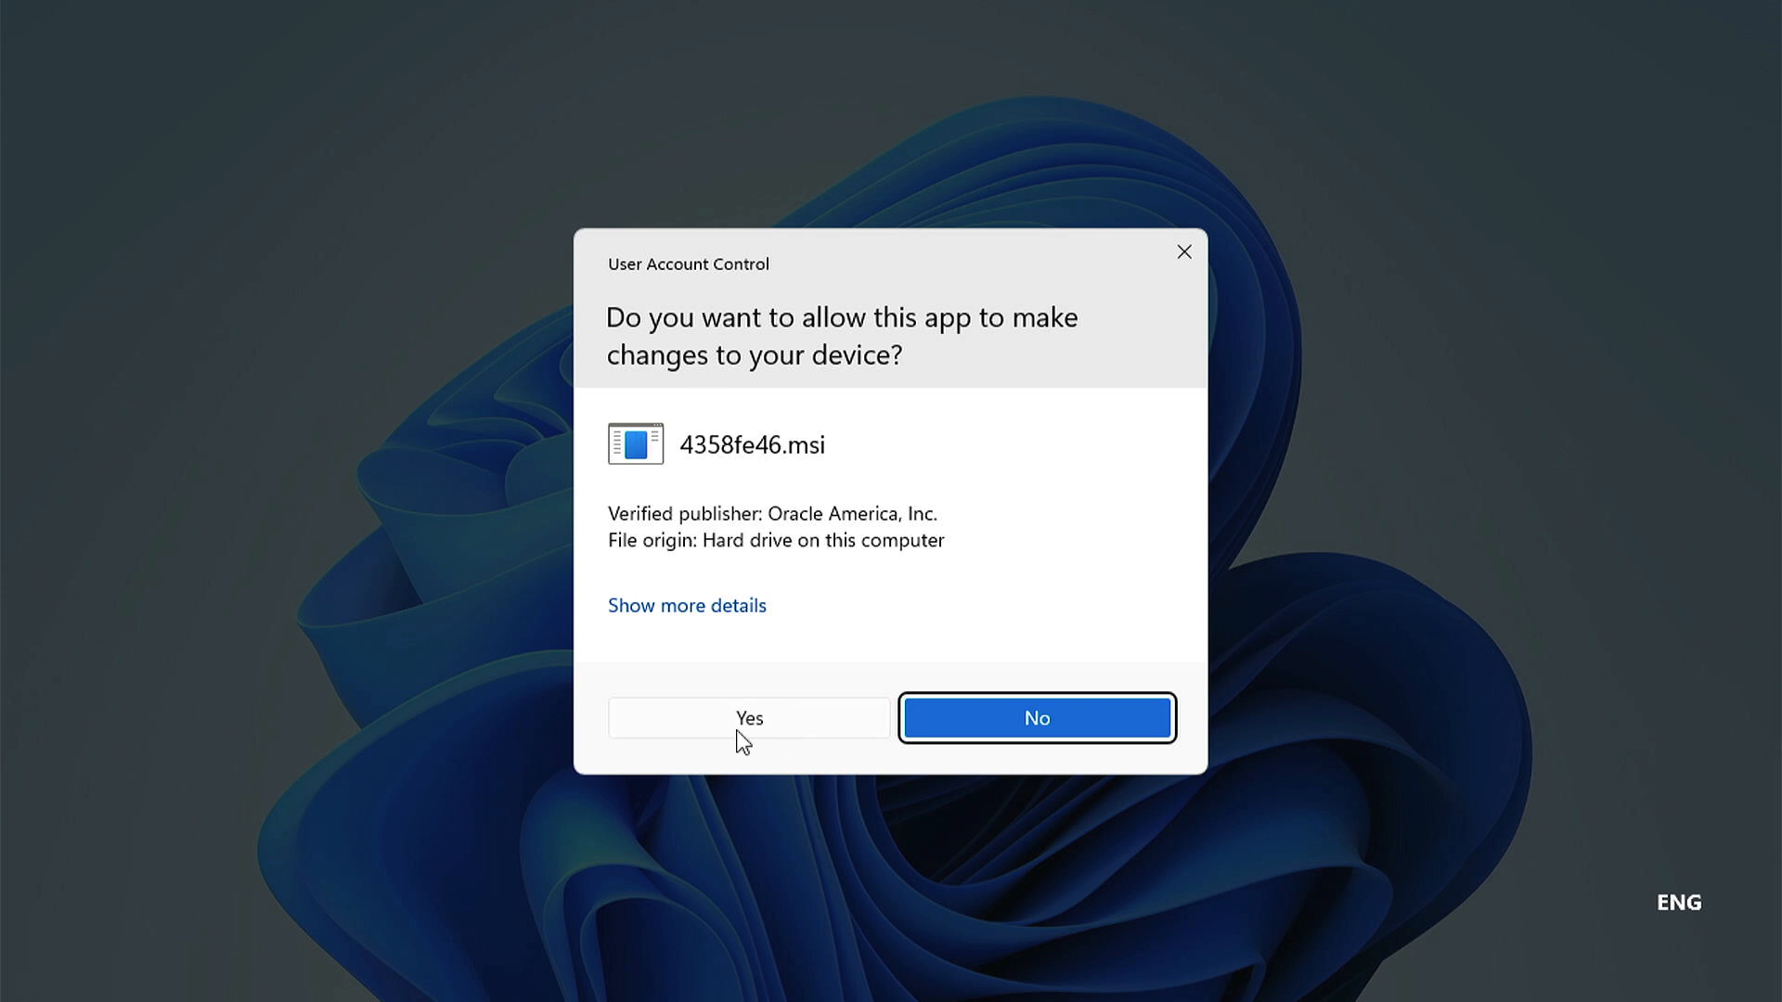
click(743, 733)
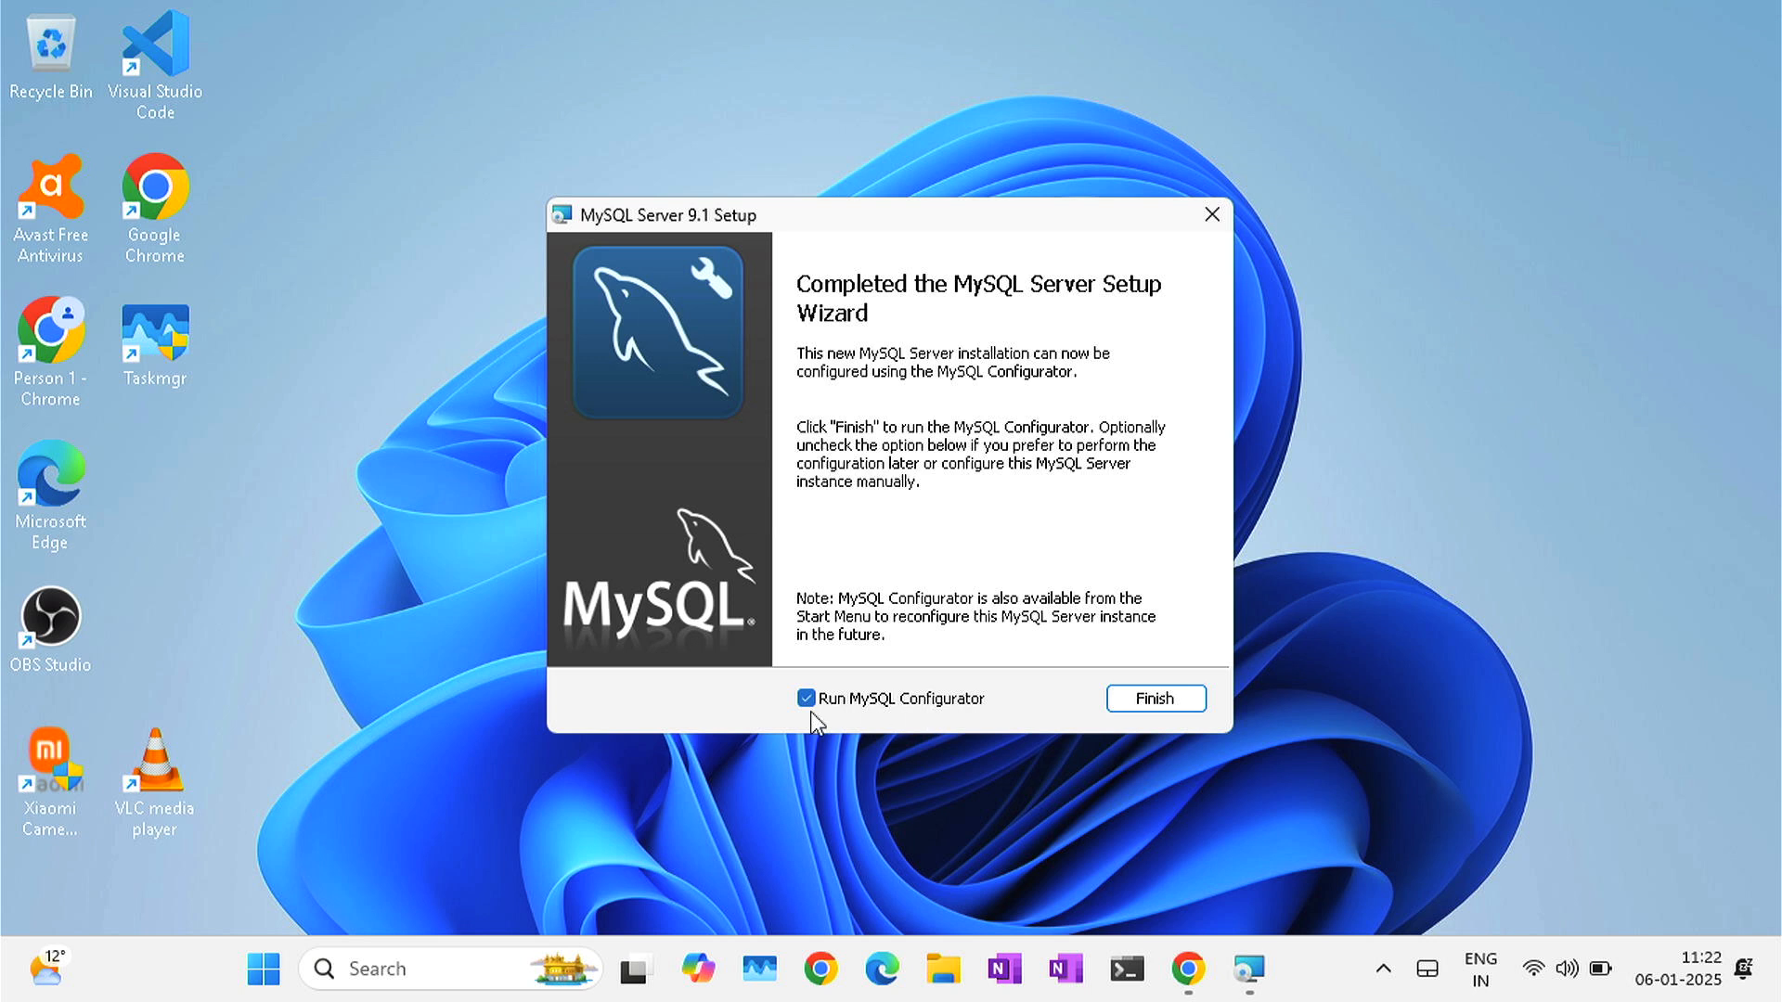
click(1186, 703)
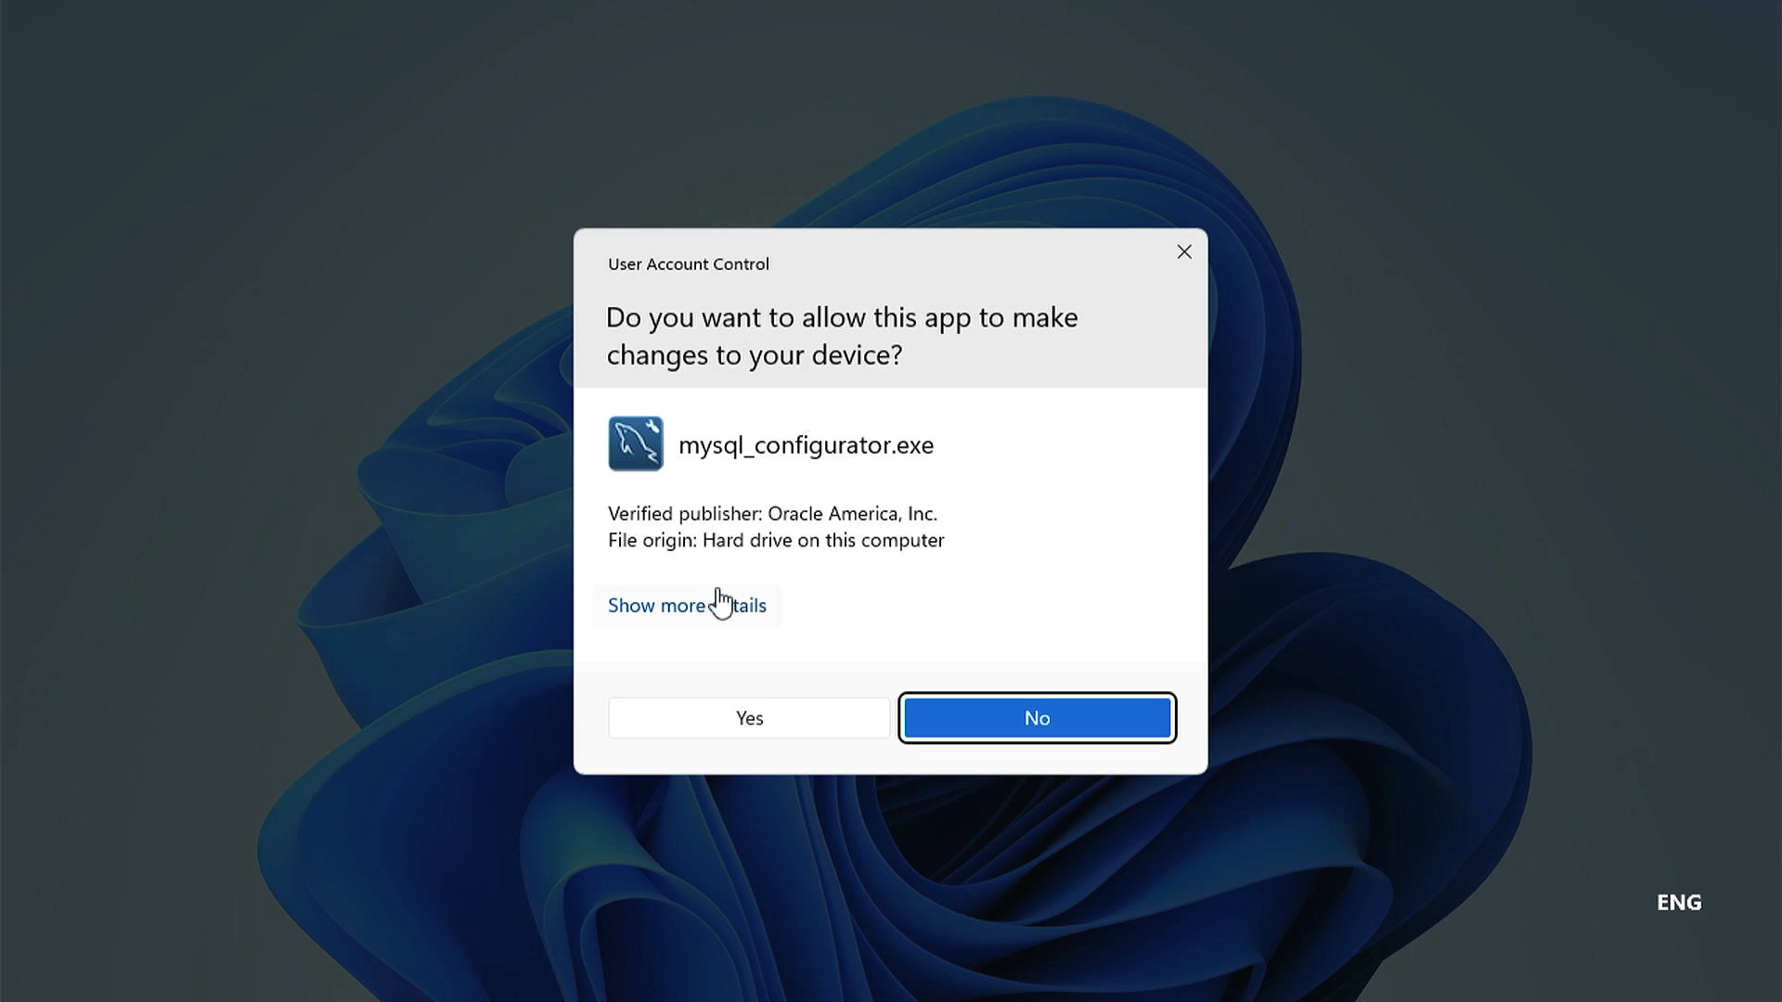
- Allow MySQL Configurator to run and keep the data directory C:\ProgramData\MySQL\MySQL Server 9.1\
click(731, 722)
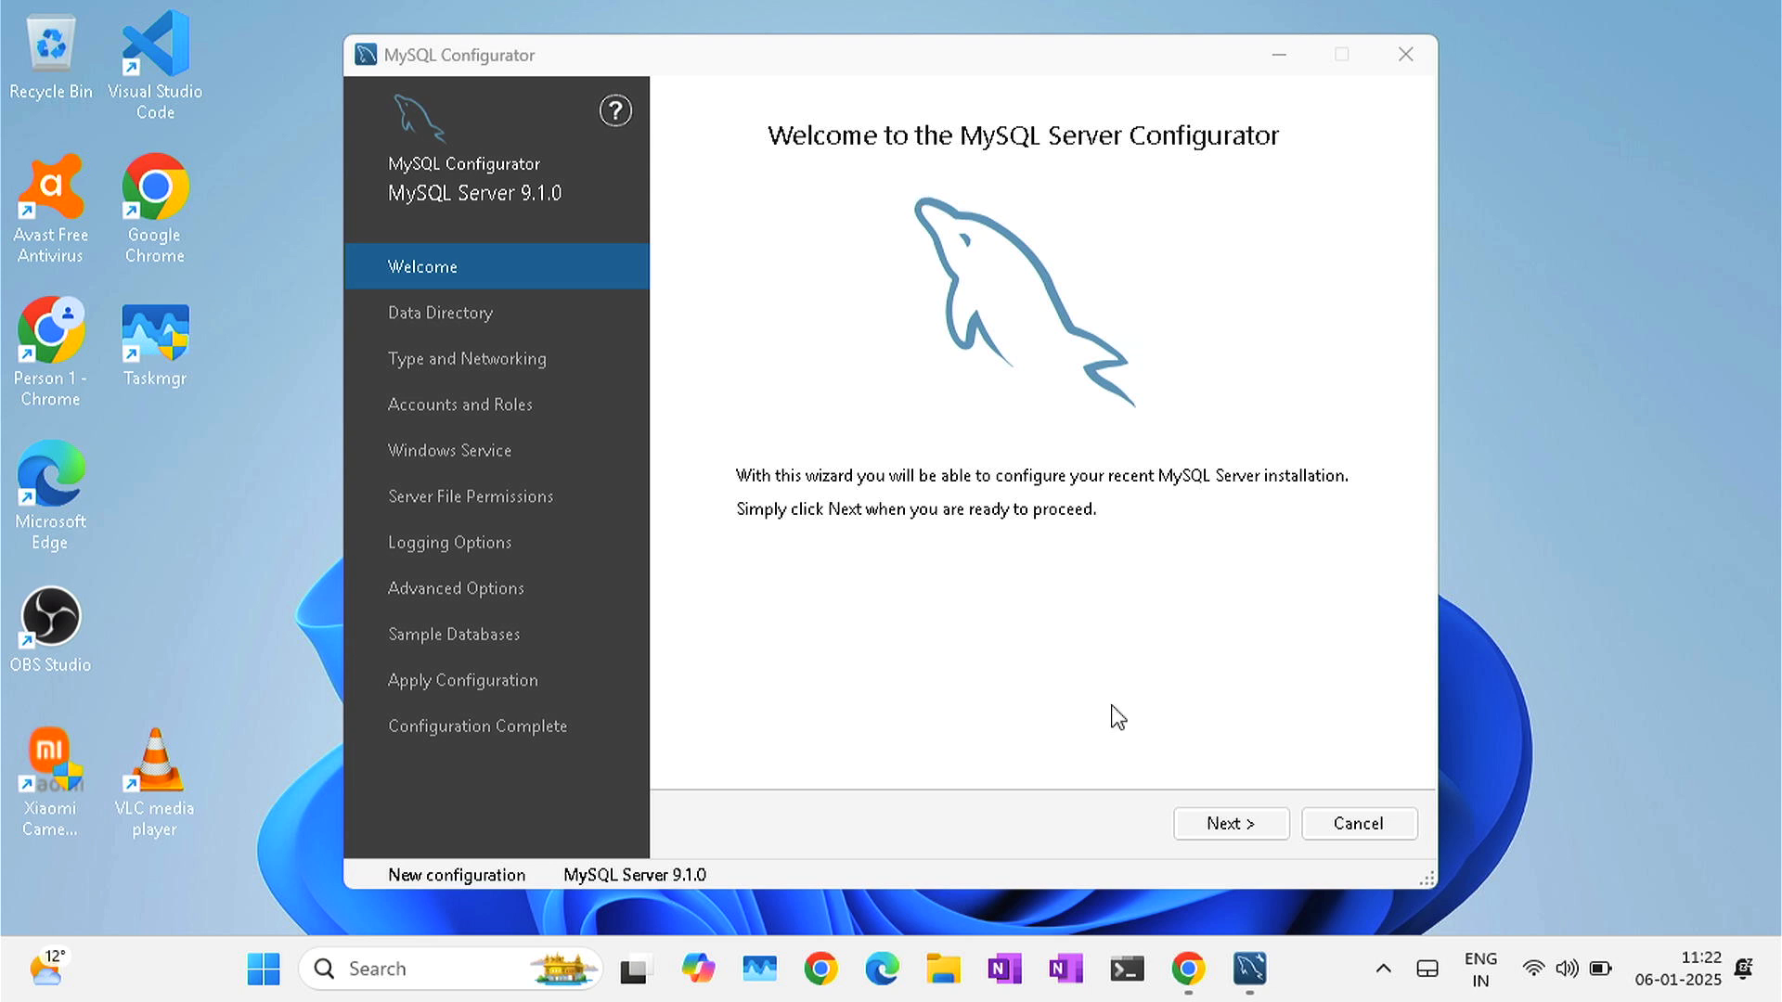
click(1235, 824)
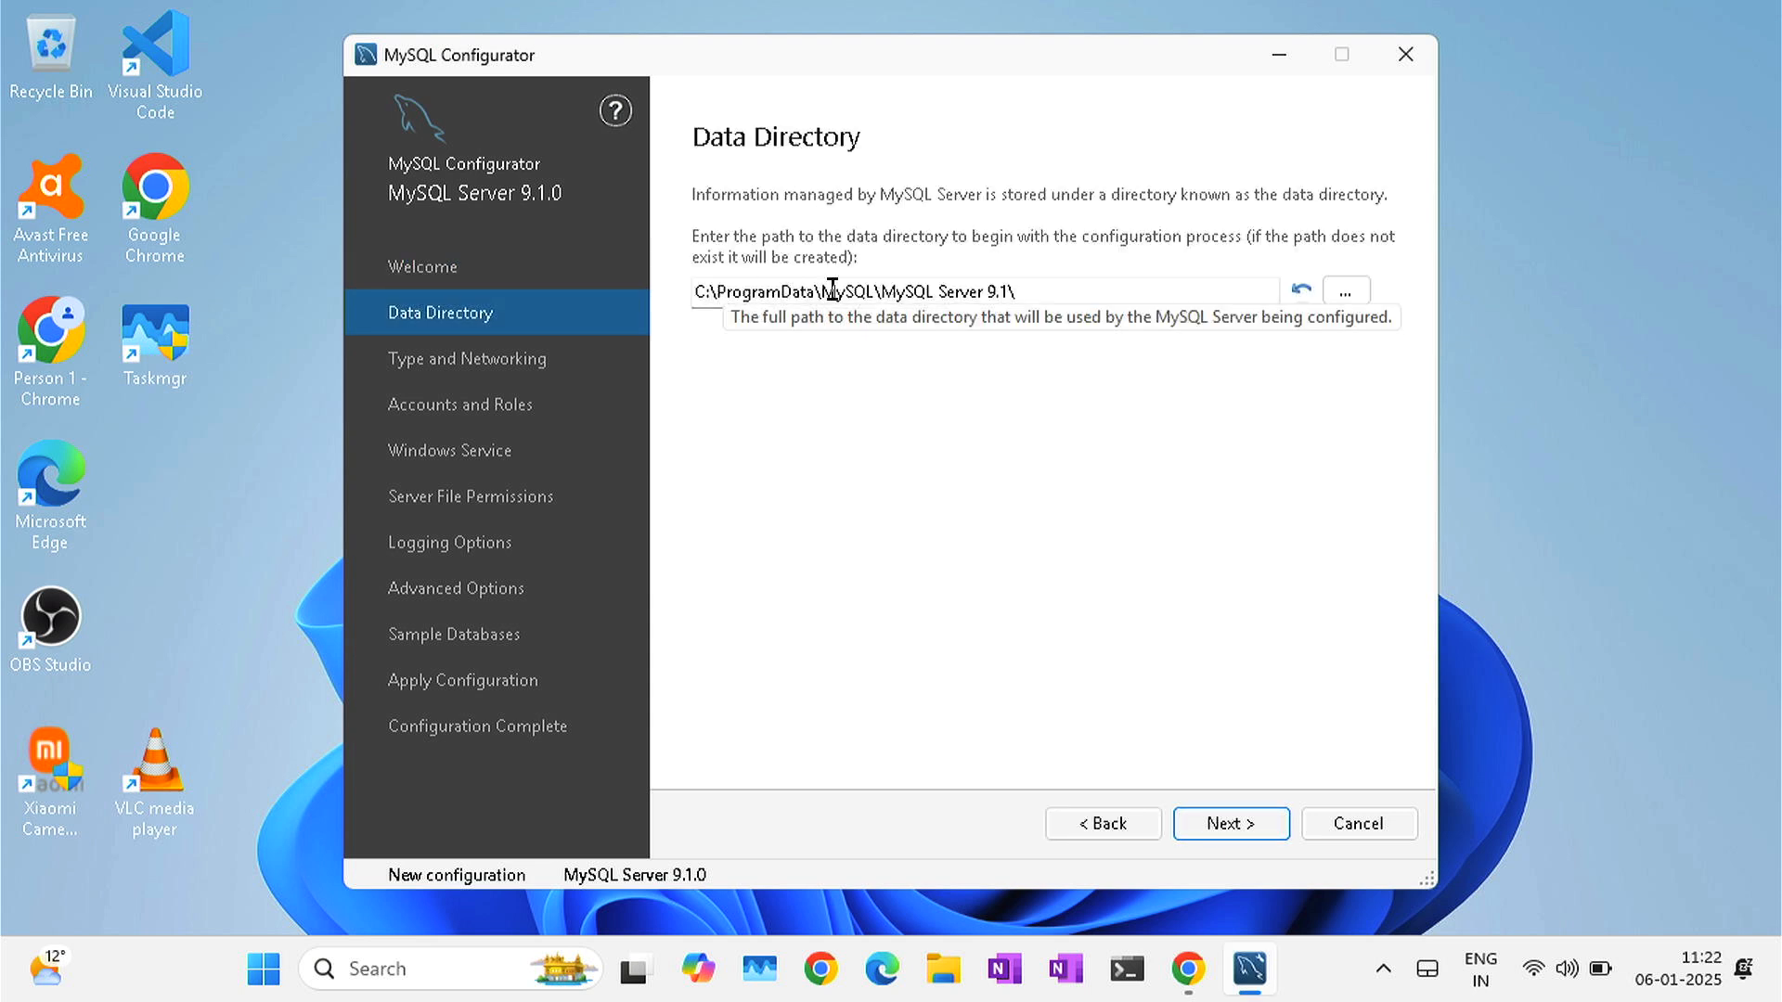
click(1044, 291)
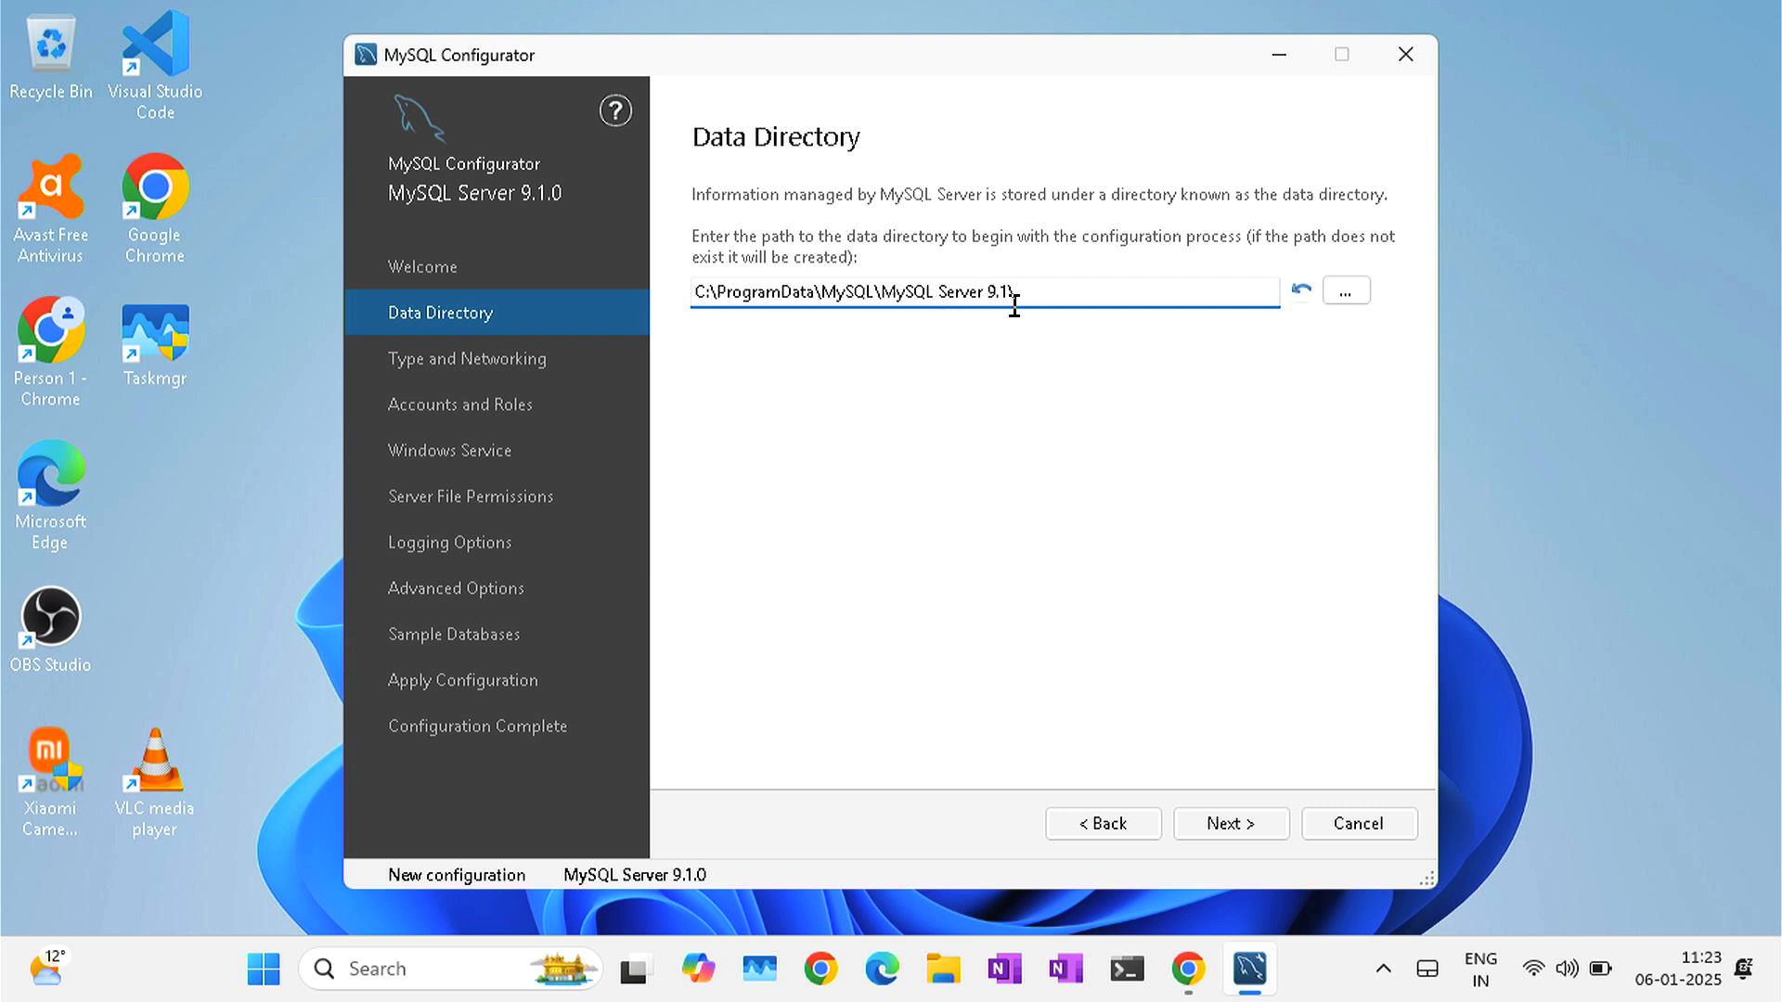
click(1248, 825)
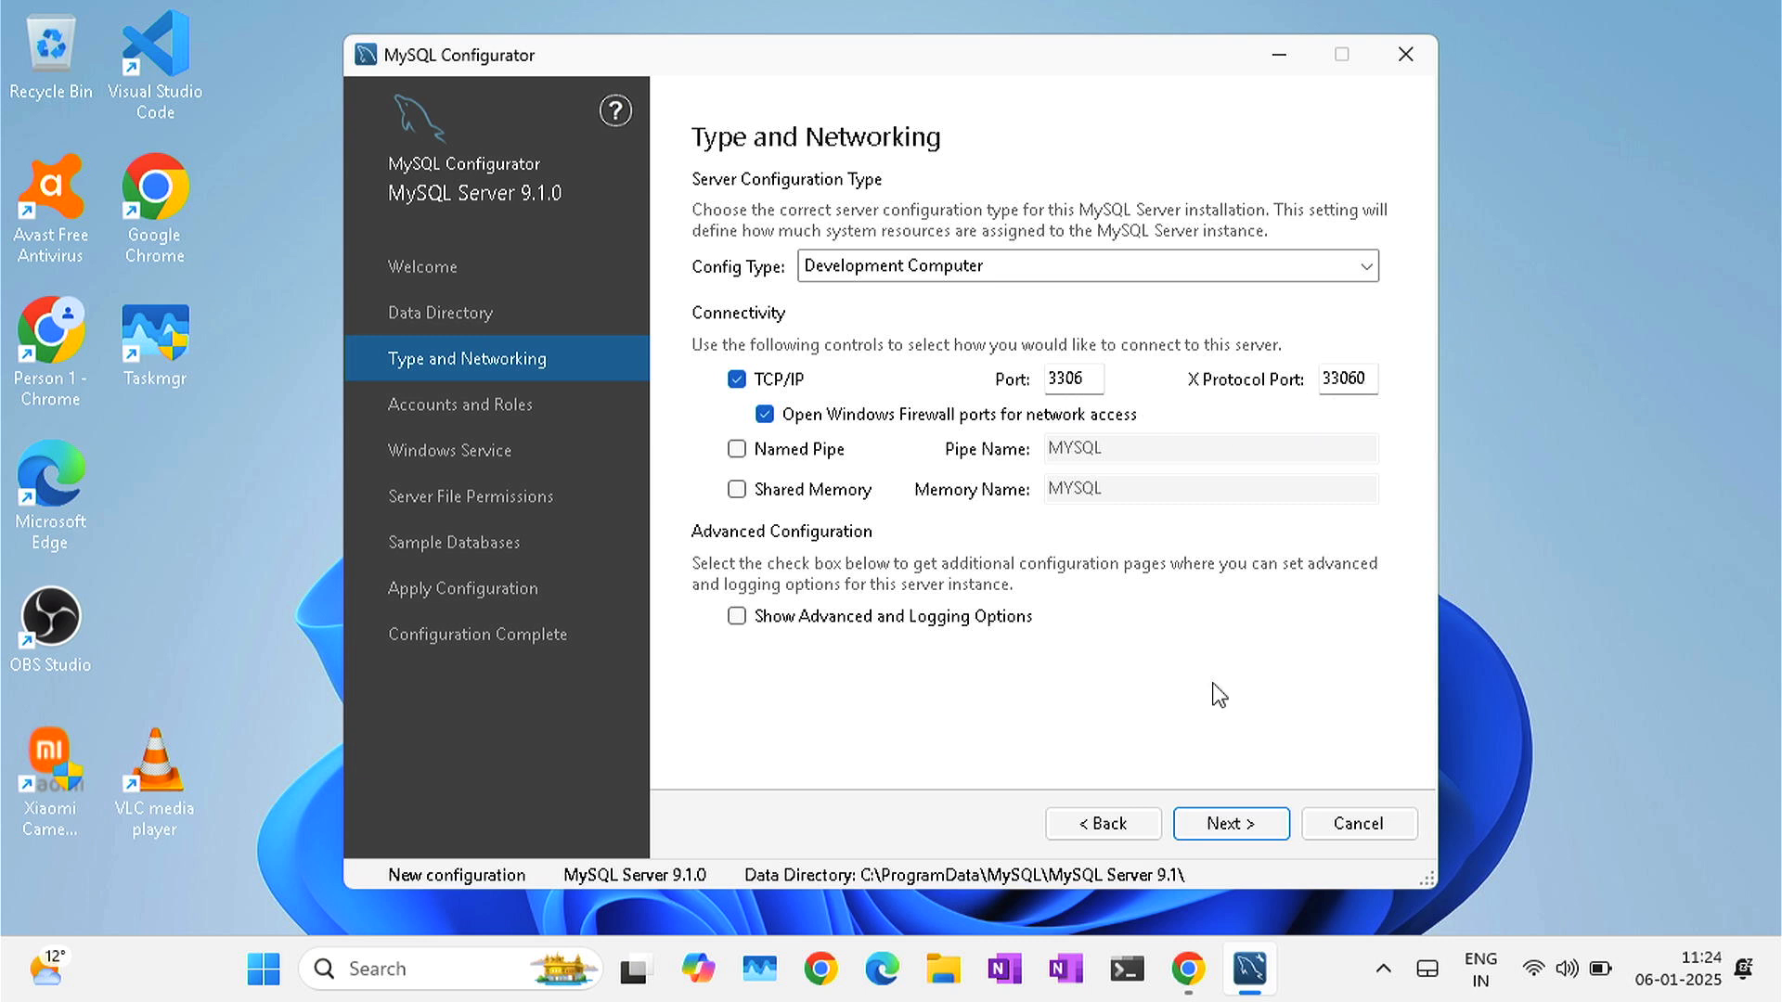
click(1239, 826)
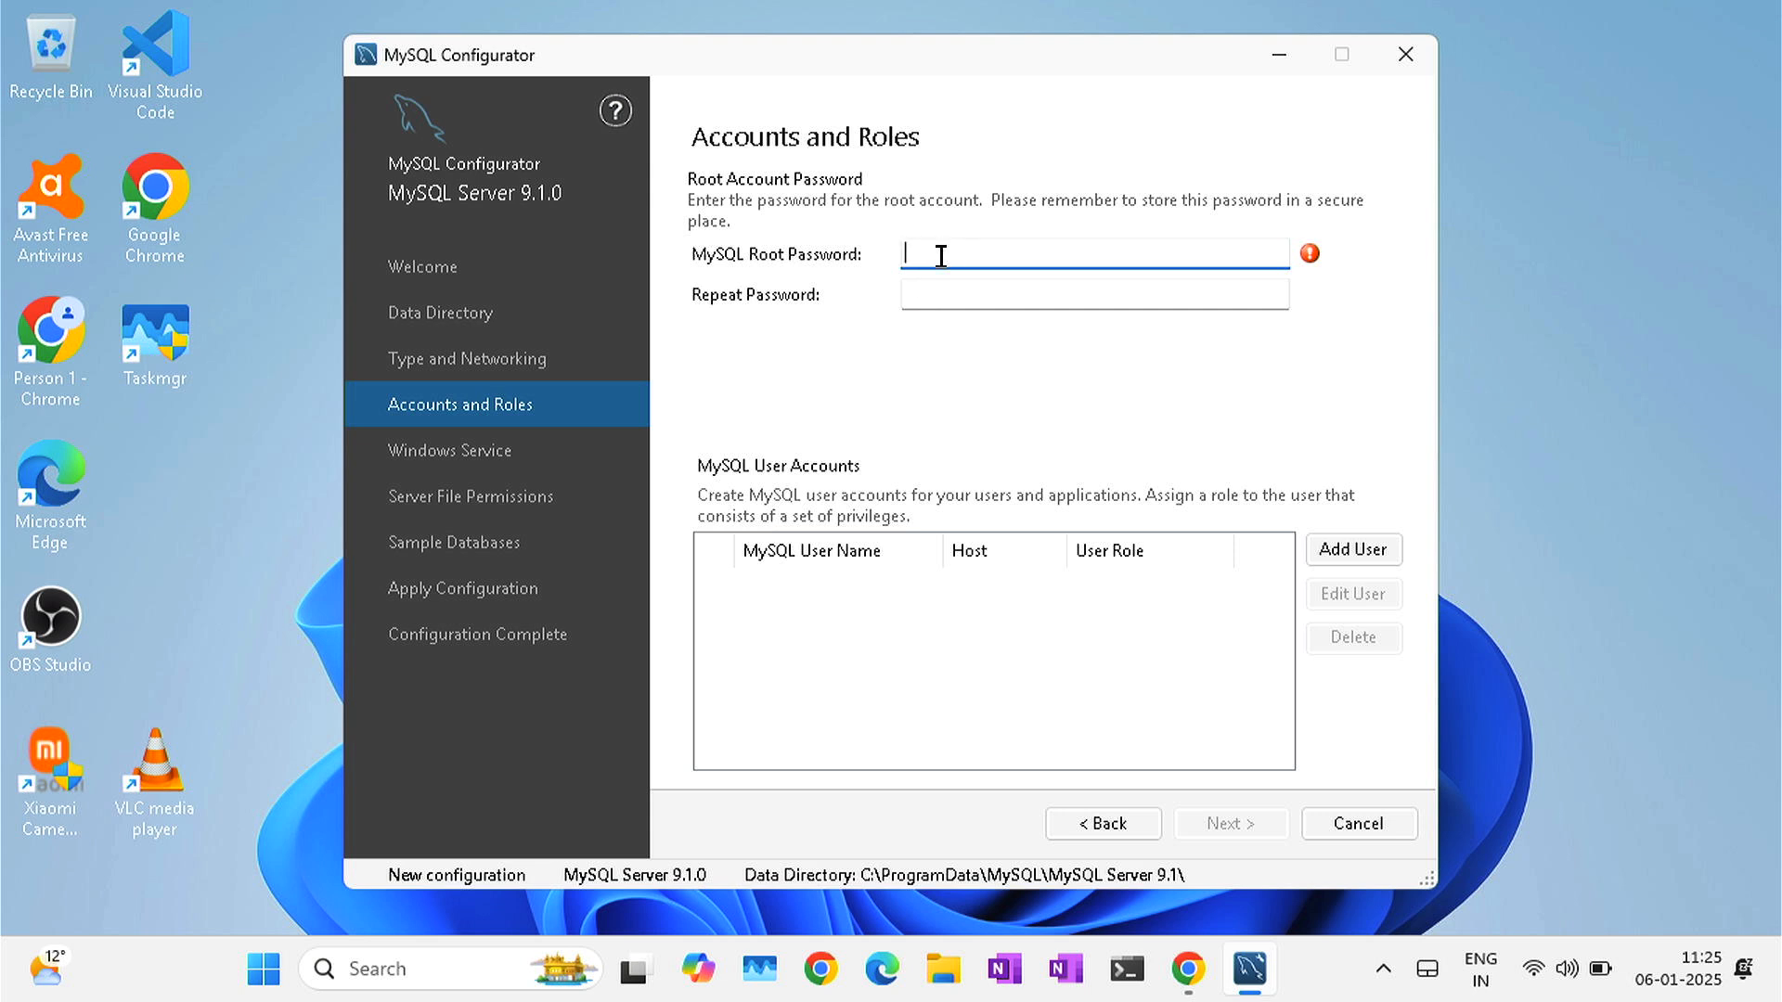
- Enter and confirm the root account password
text(••)
click(935, 294)
text(•)
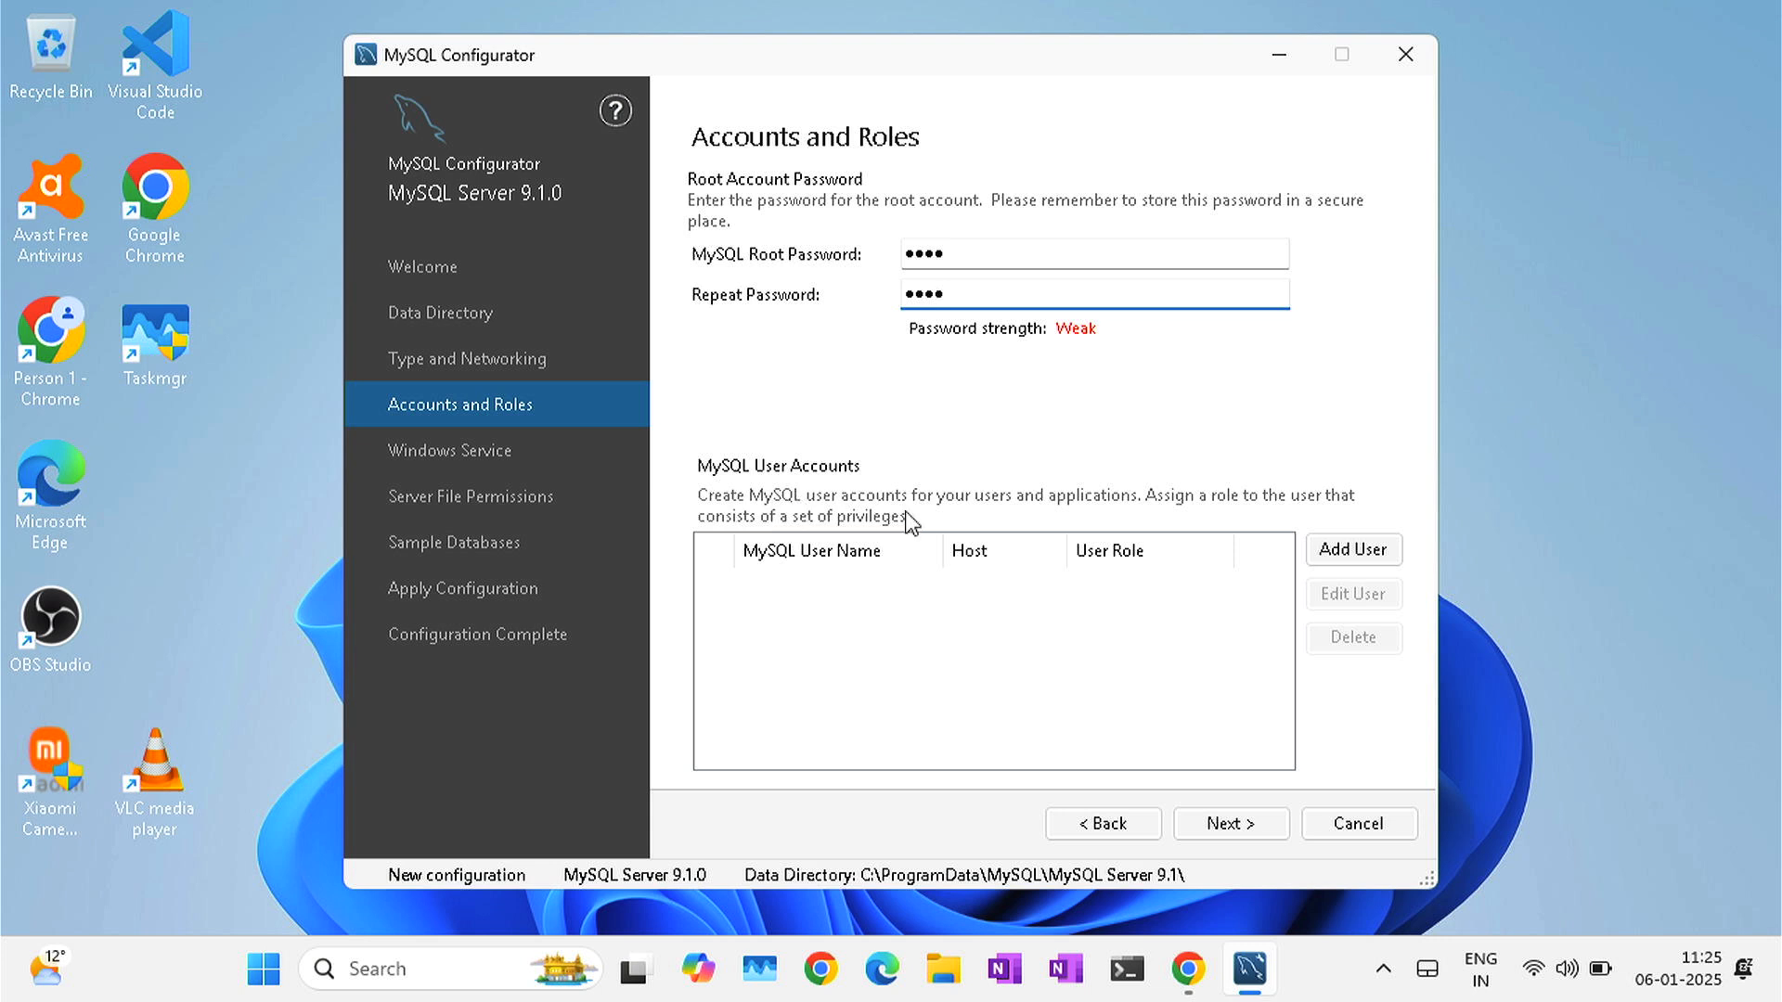
- Add a new DB Admin user account for all hosts (%) with a confirmed password
click(1362, 557)
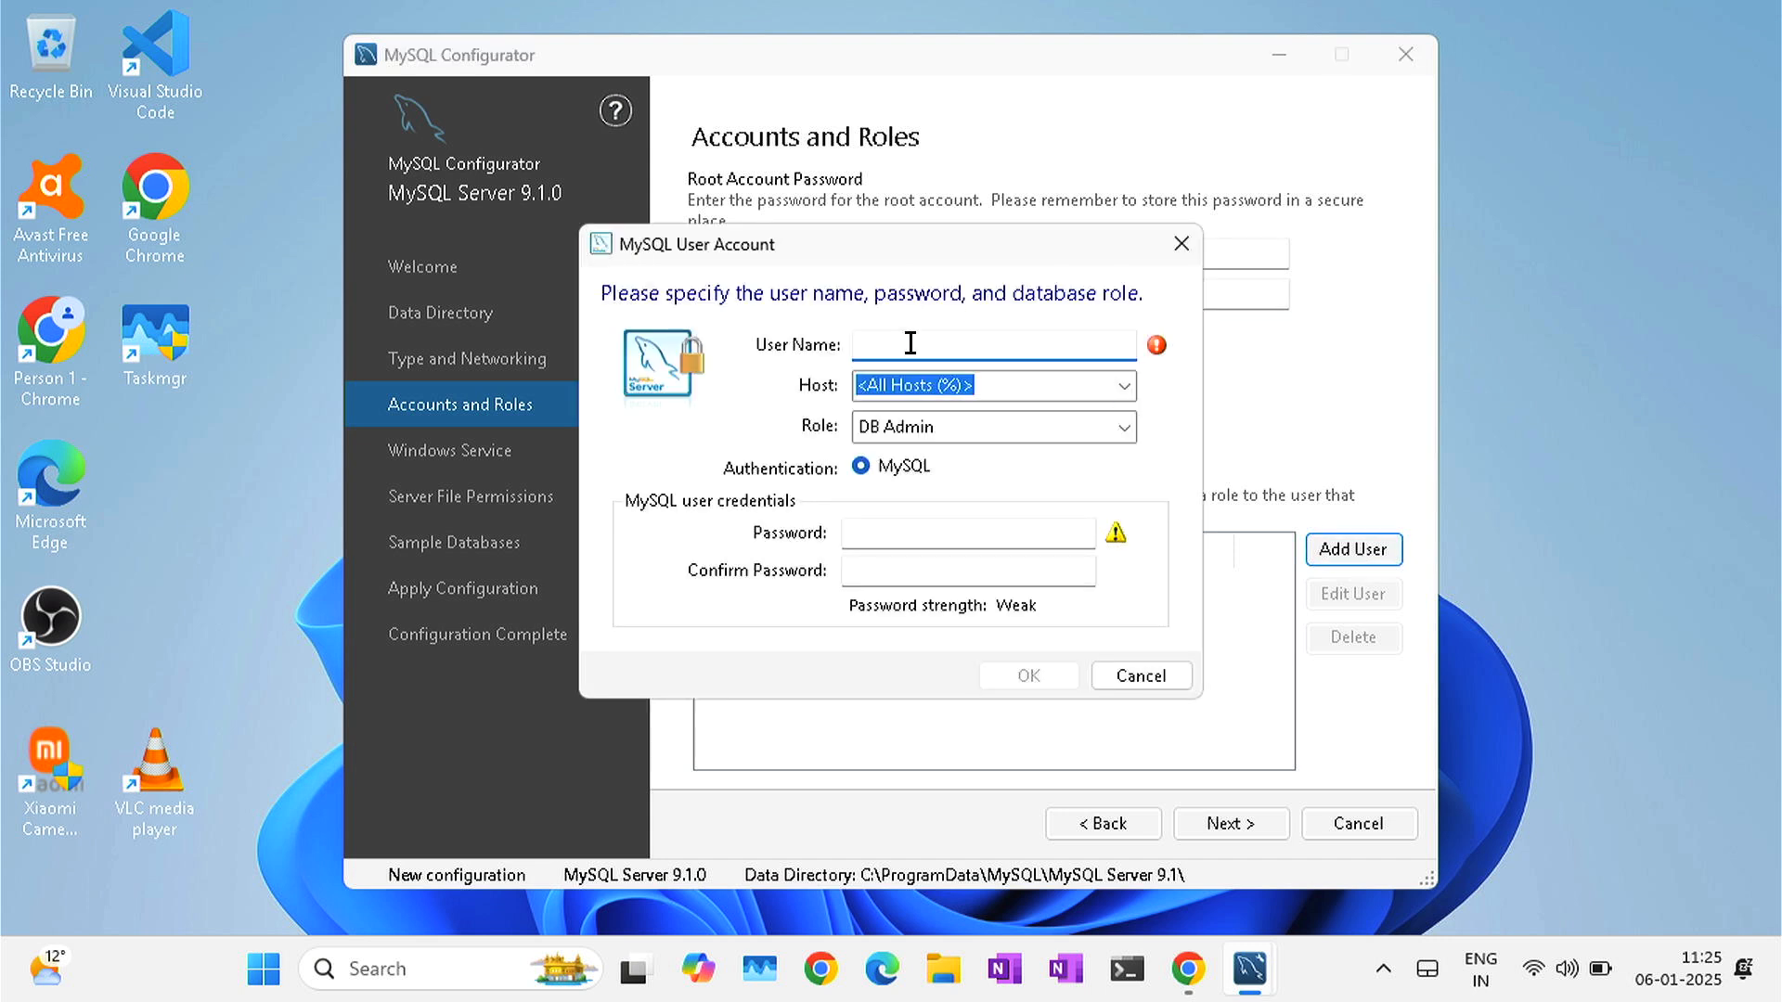
text(theailanguage)
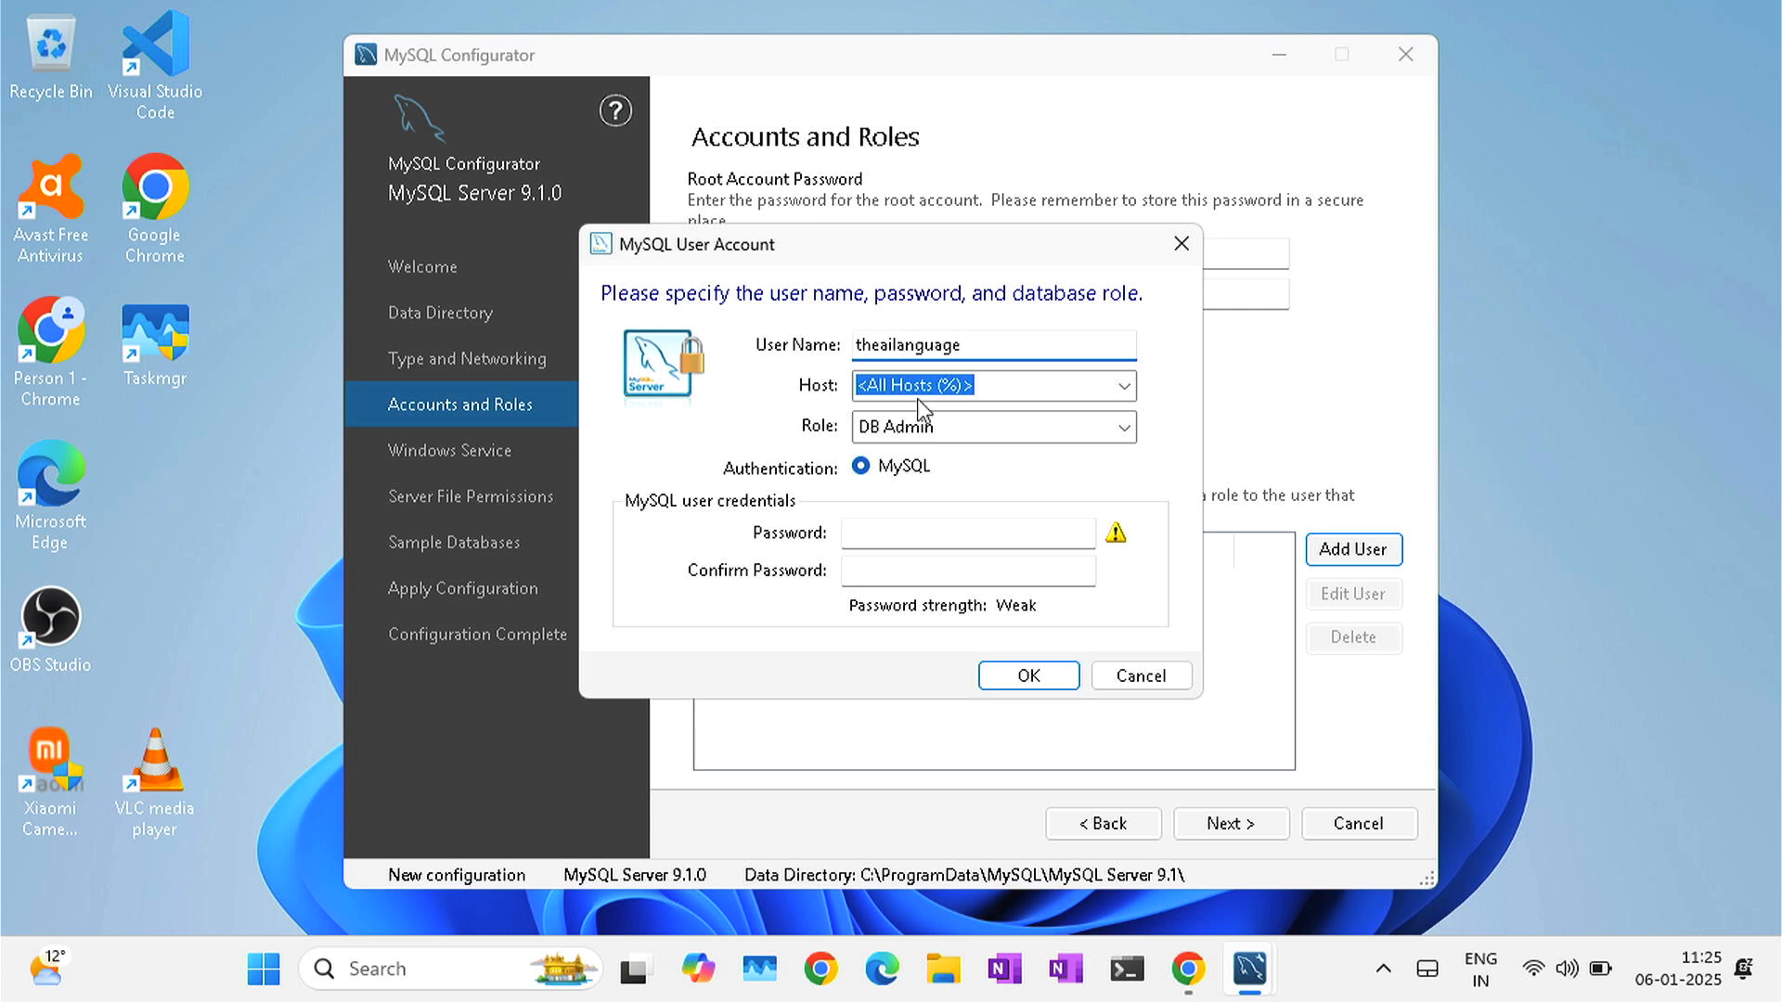
click(947, 436)
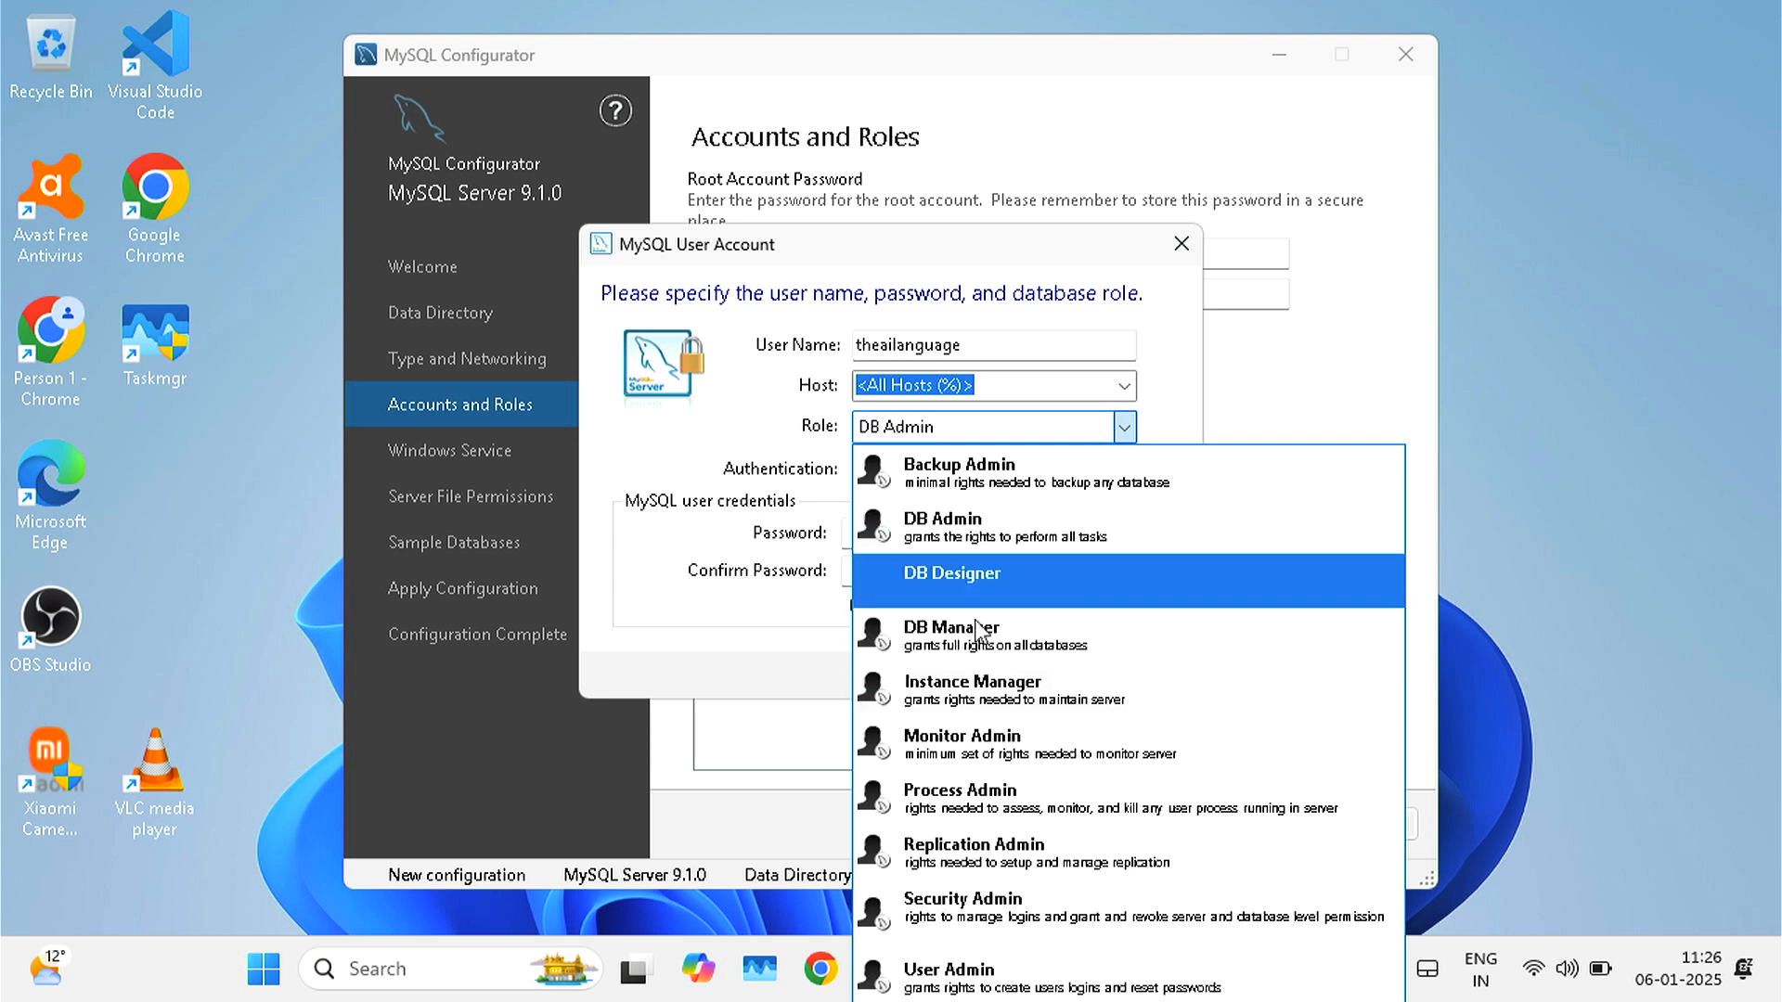
click(969, 539)
click(906, 527)
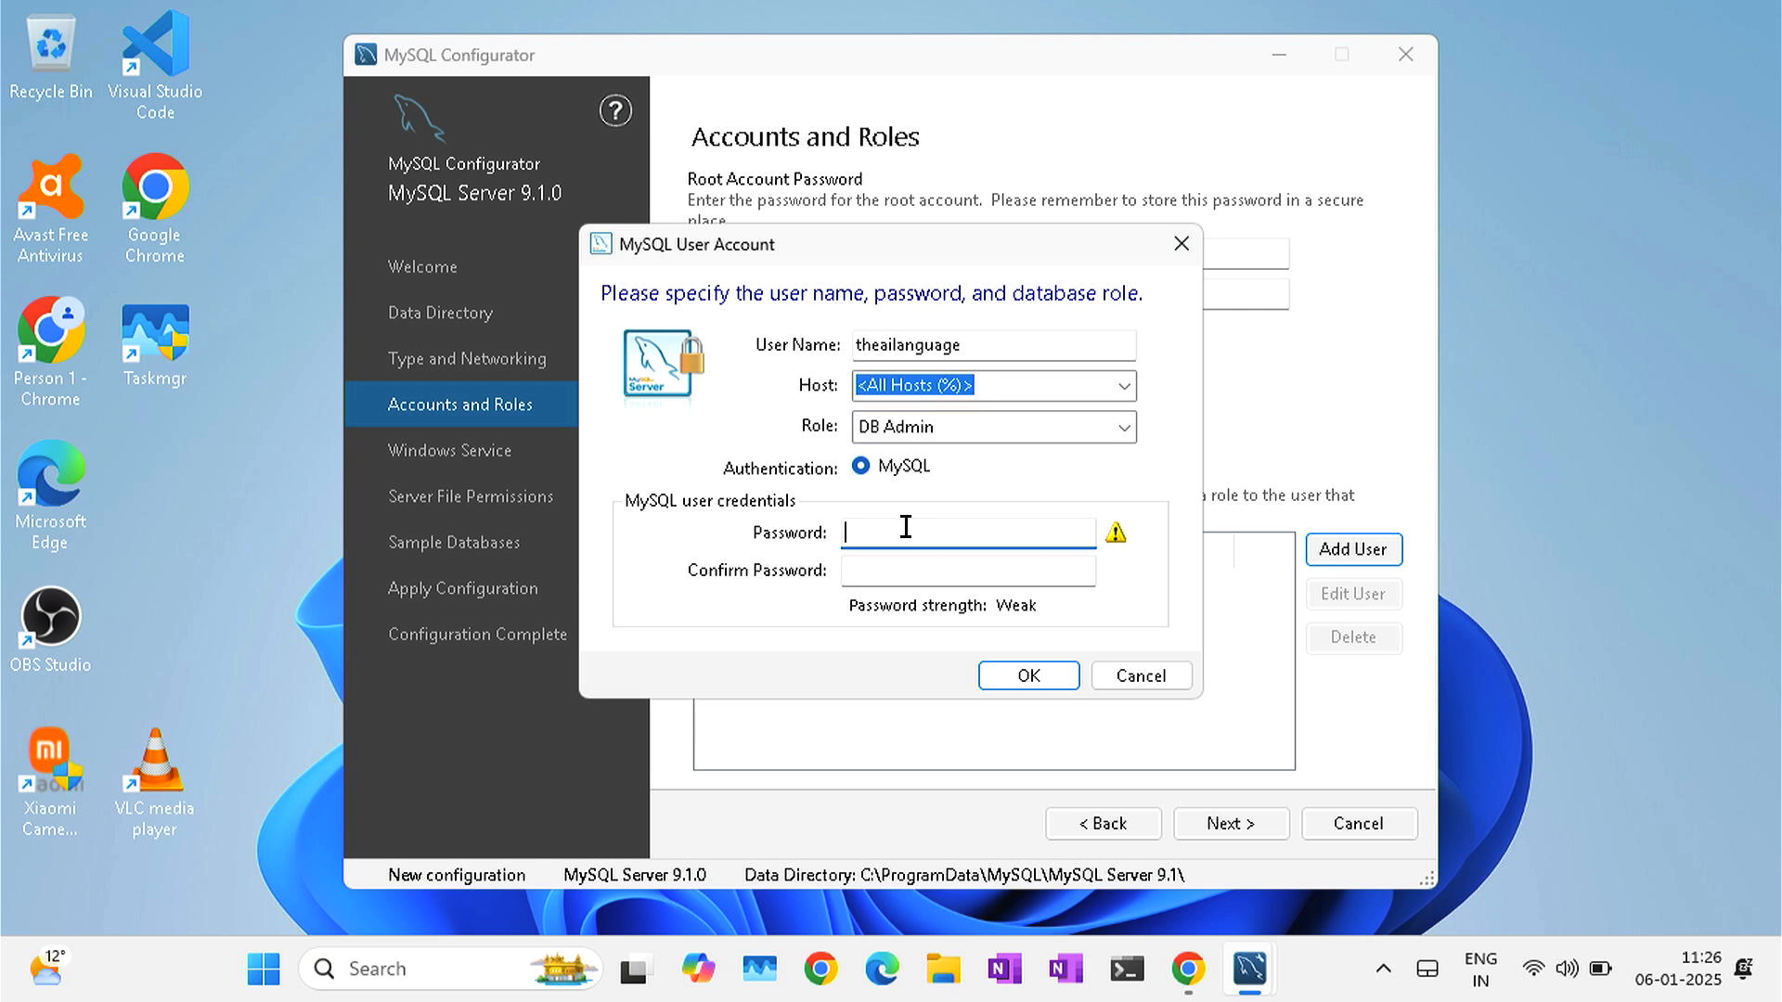
text(12)
click(866, 570)
text(12)
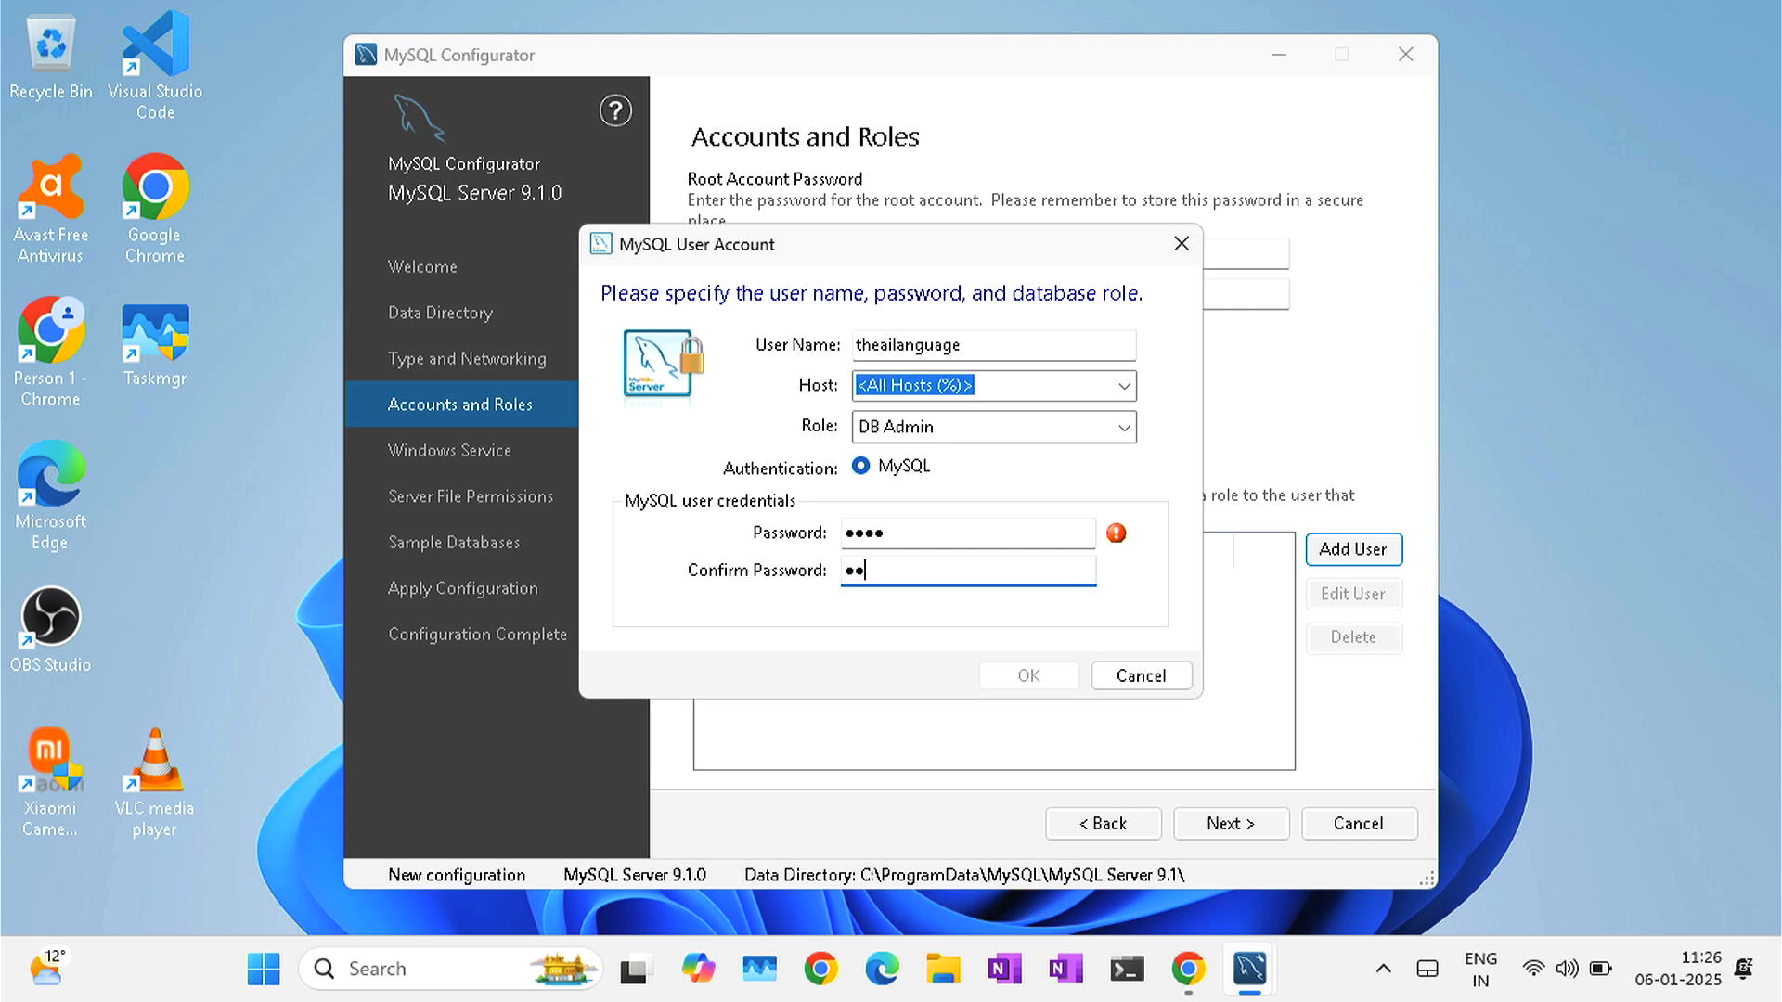
text(34)
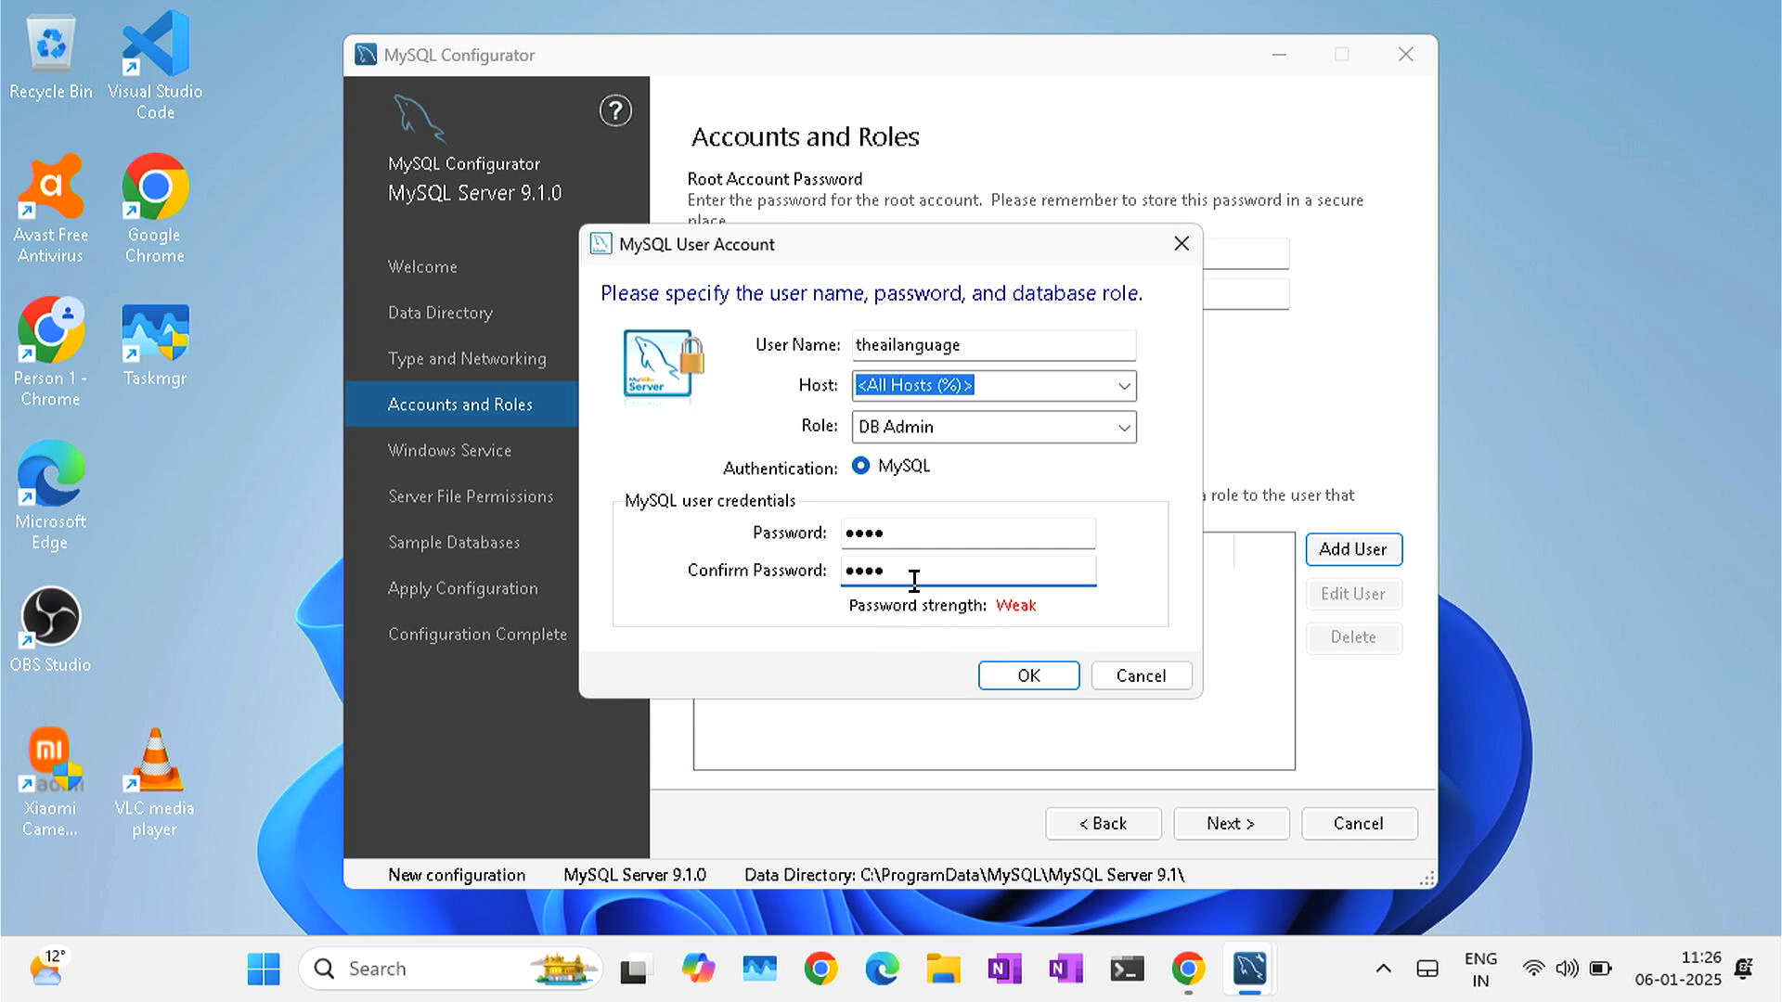
click(1013, 676)
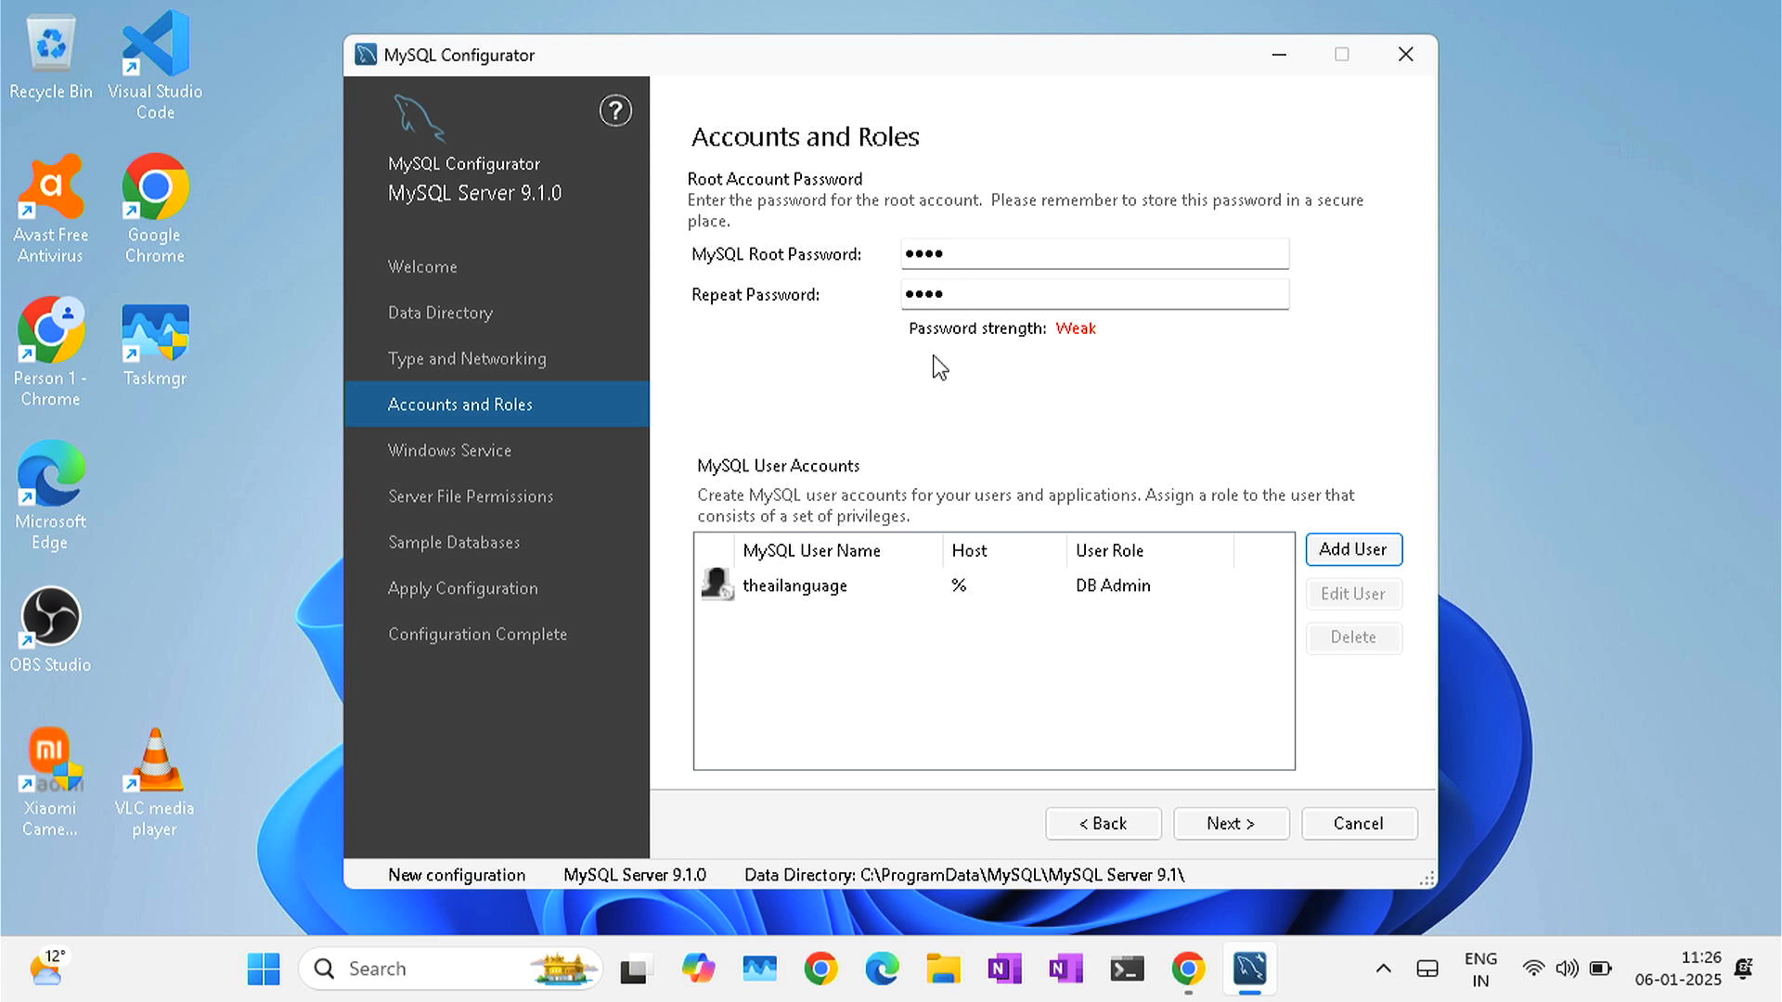
- Keep the default account, Windows Service and Server File Permissions settings
click(1215, 826)
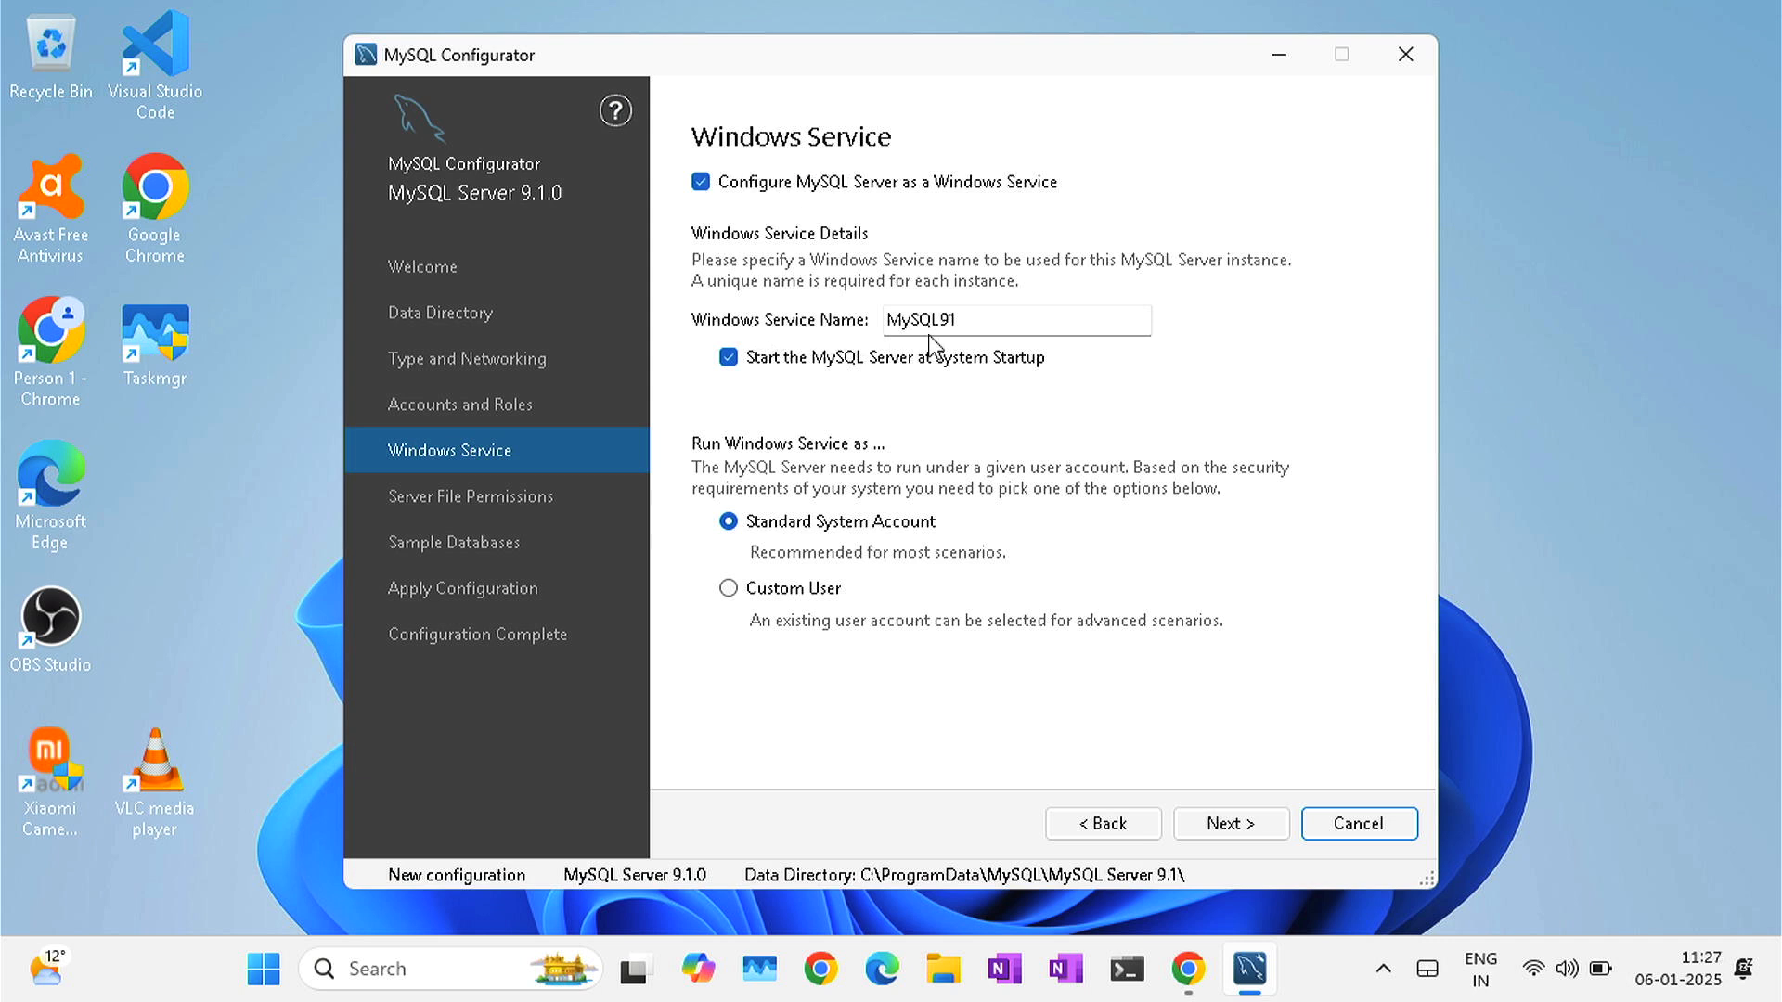
click(1232, 824)
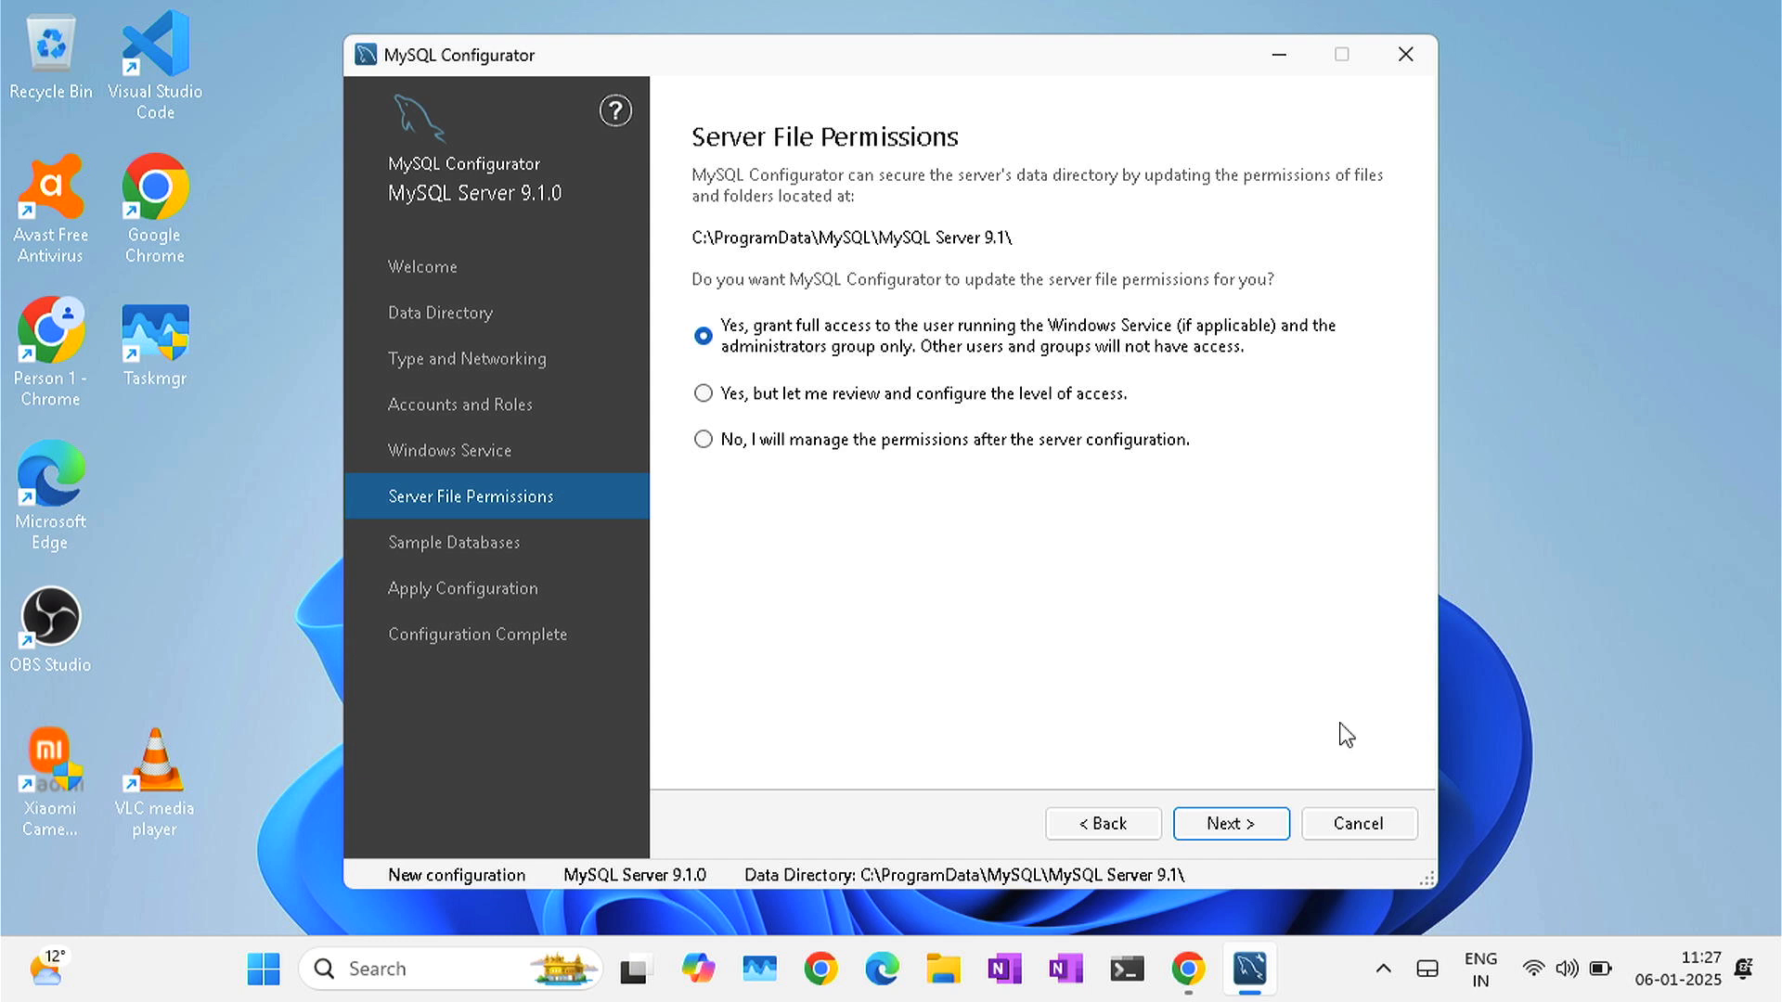
click(1241, 829)
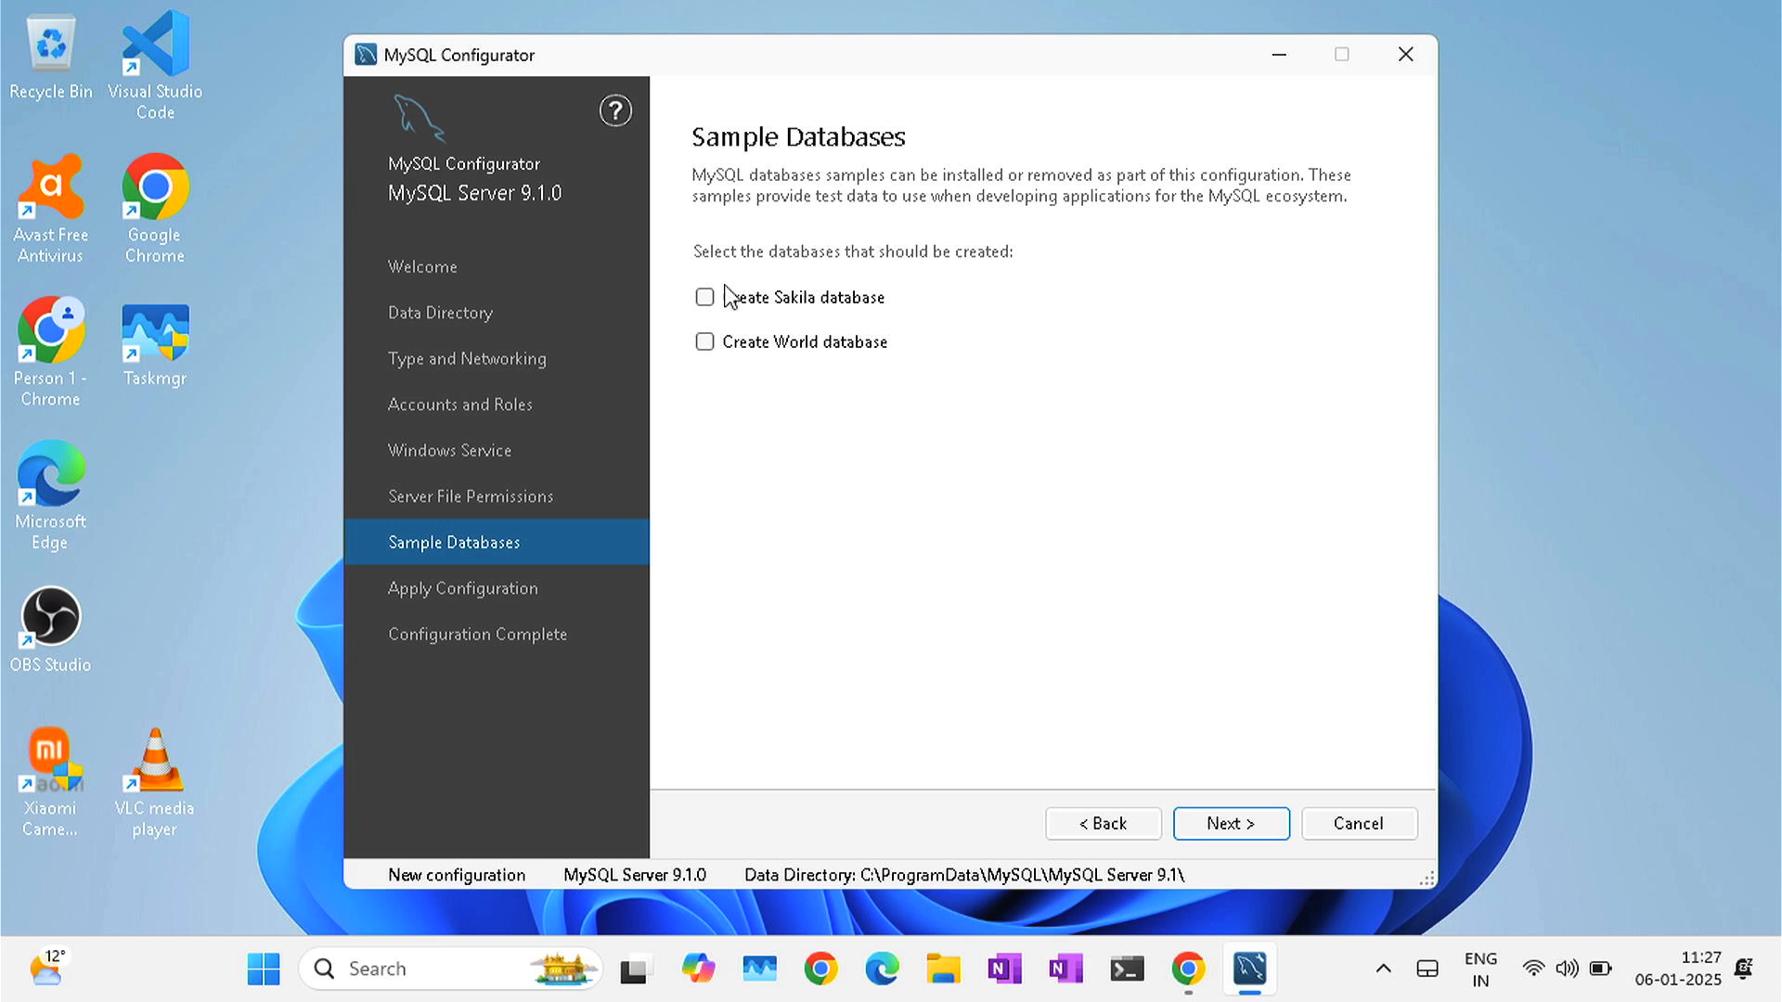
- Select the Sakila and World sample databases for creation
click(705, 298)
click(707, 347)
click(1231, 823)
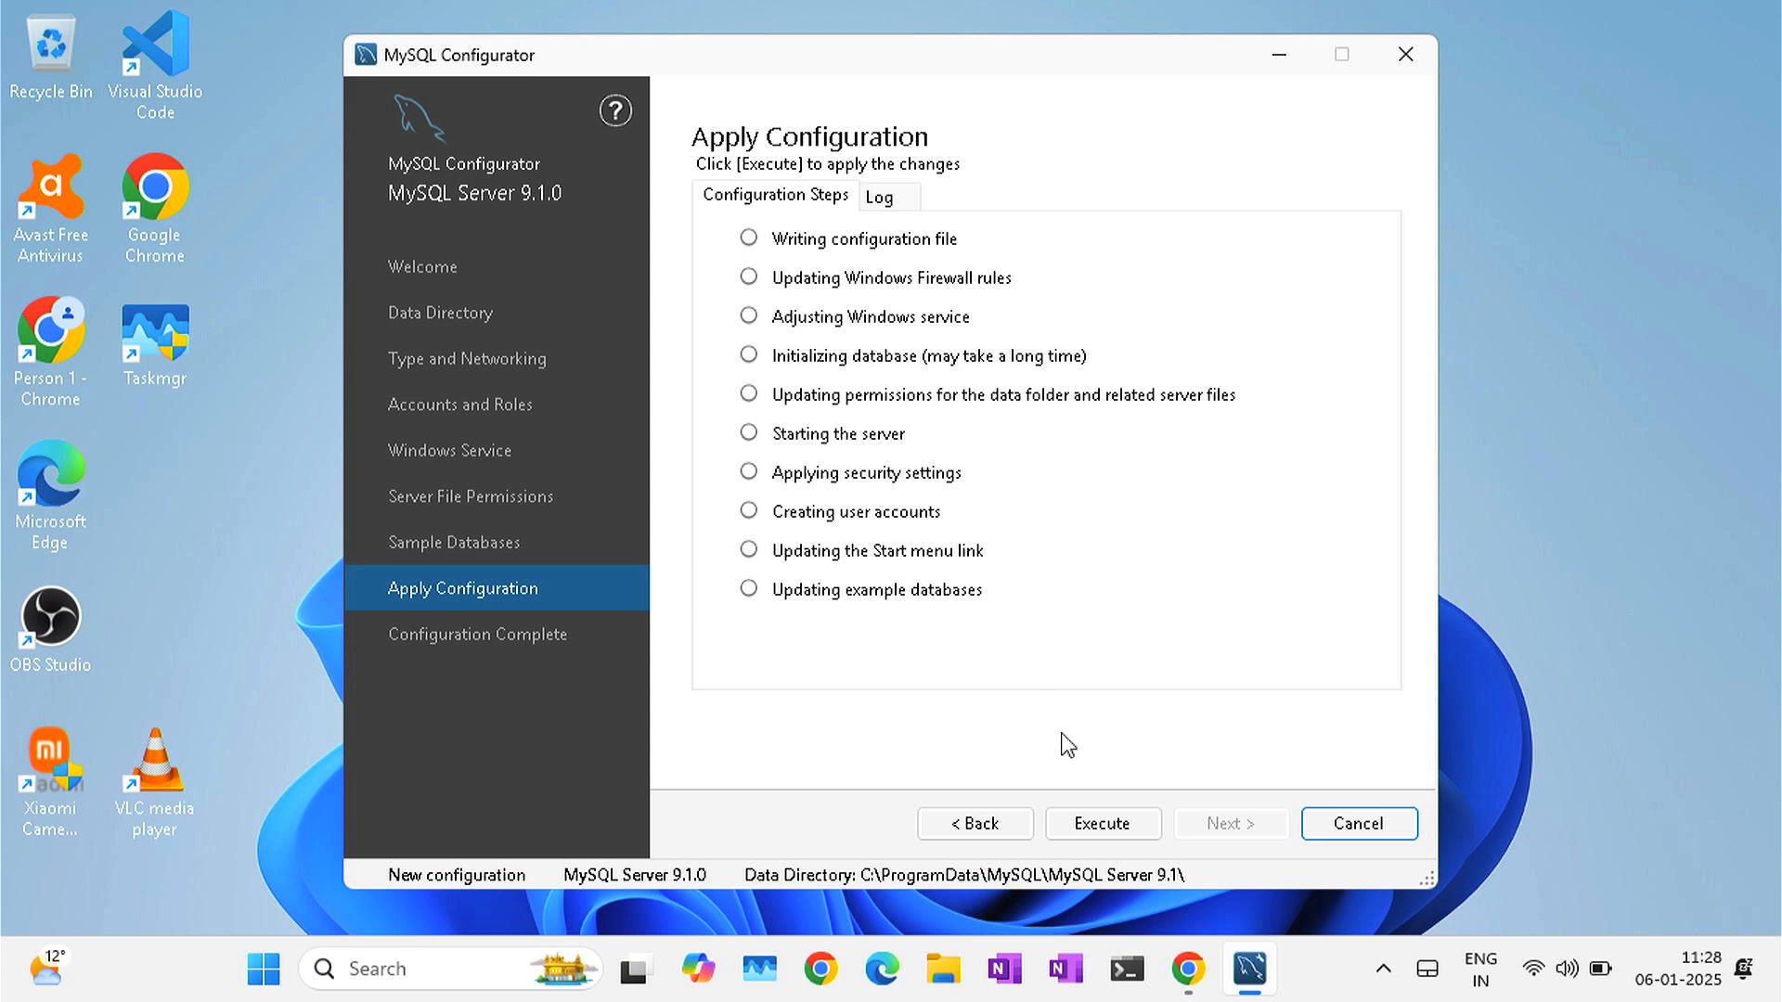
- Execute all ten MySQL Server 9.1.0 configuration steps and close the configurator
click(1090, 831)
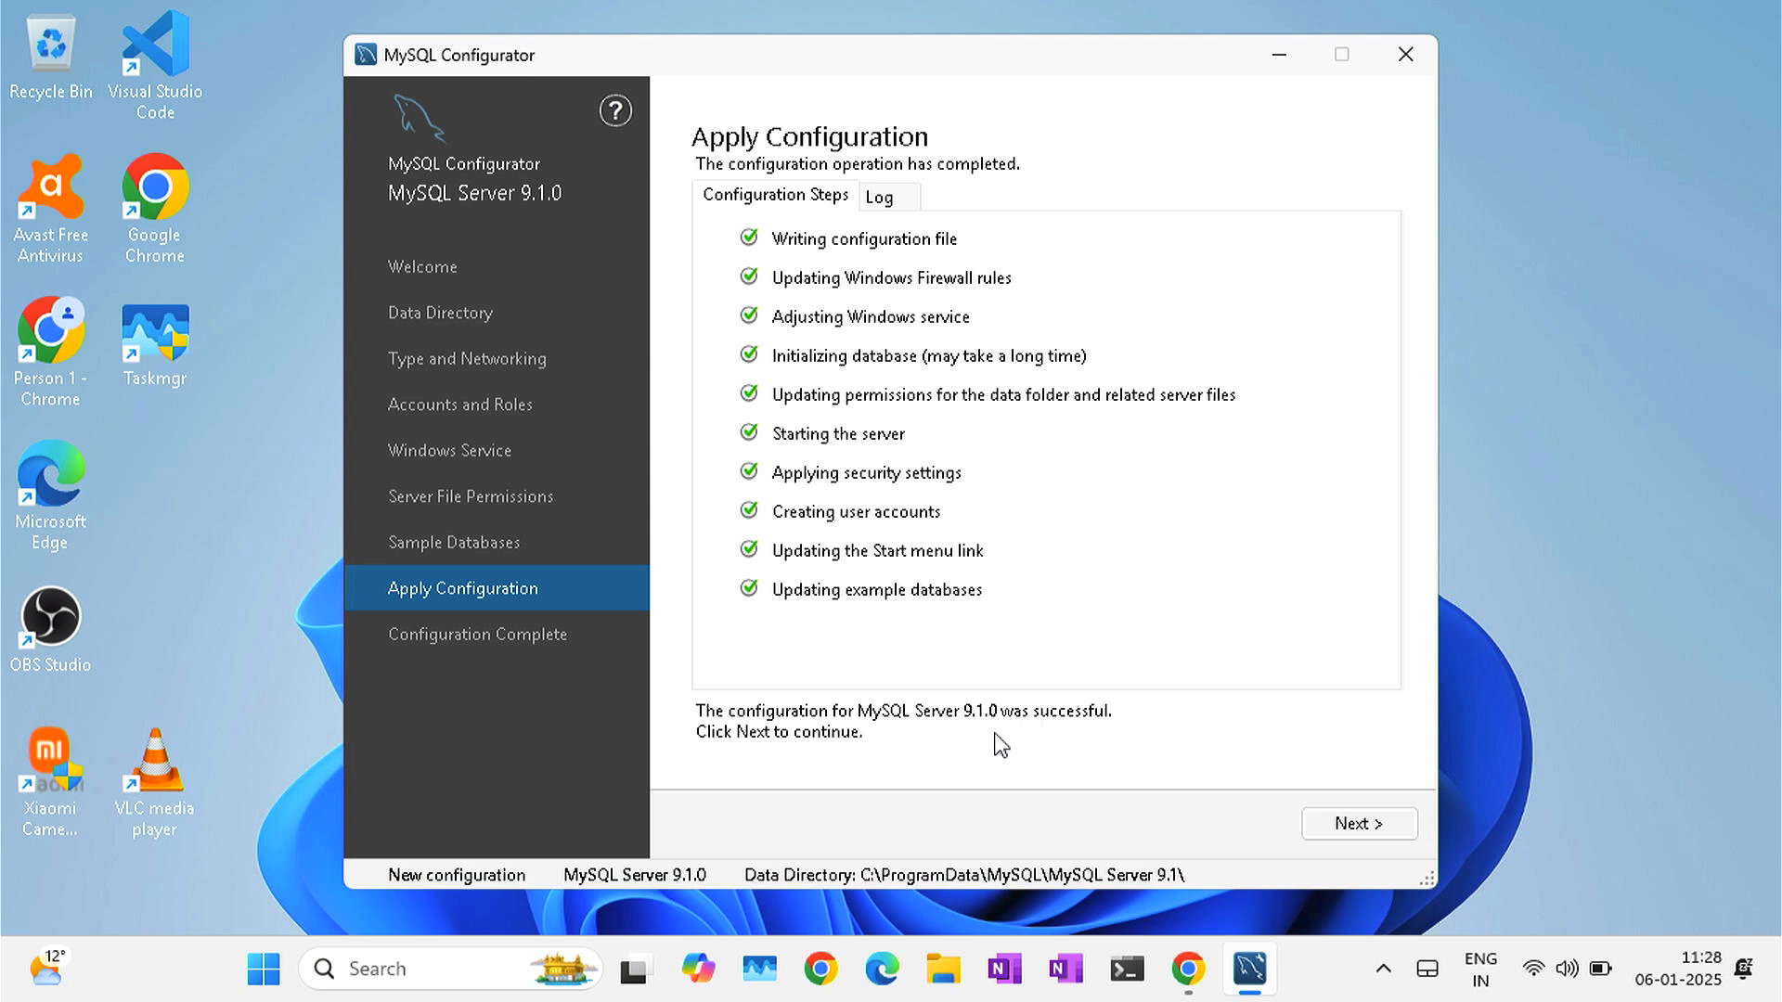
click(1327, 831)
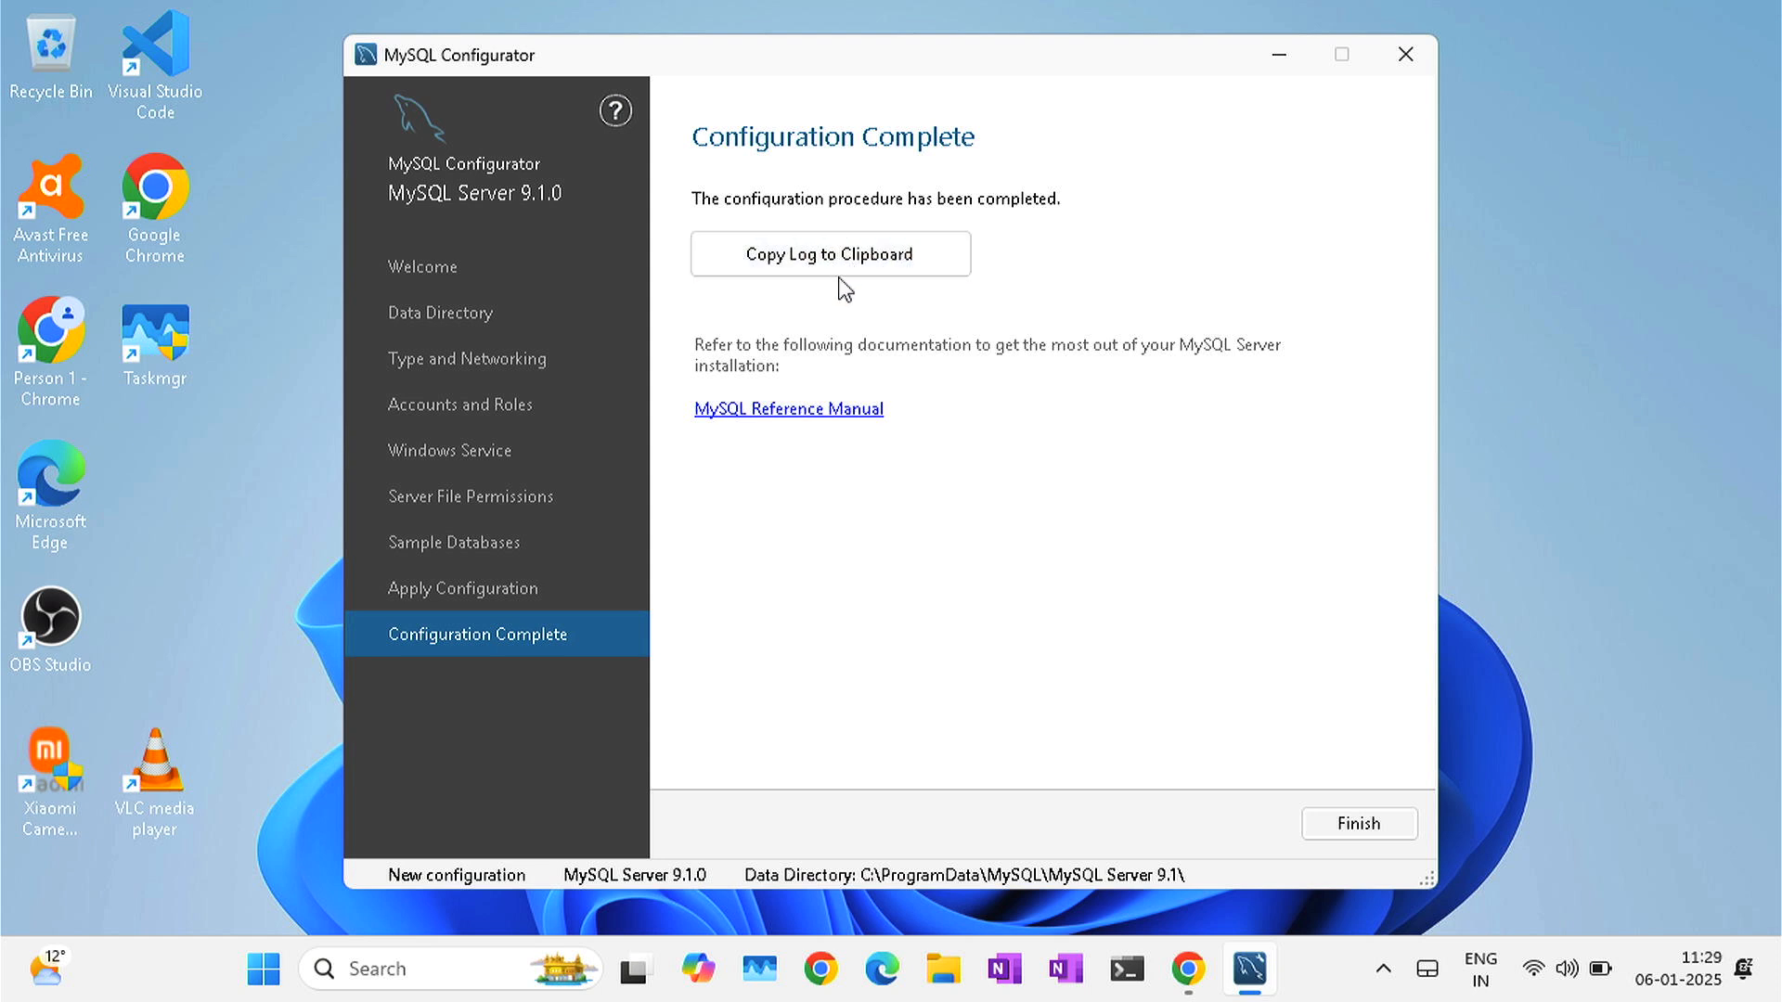
click(1350, 834)
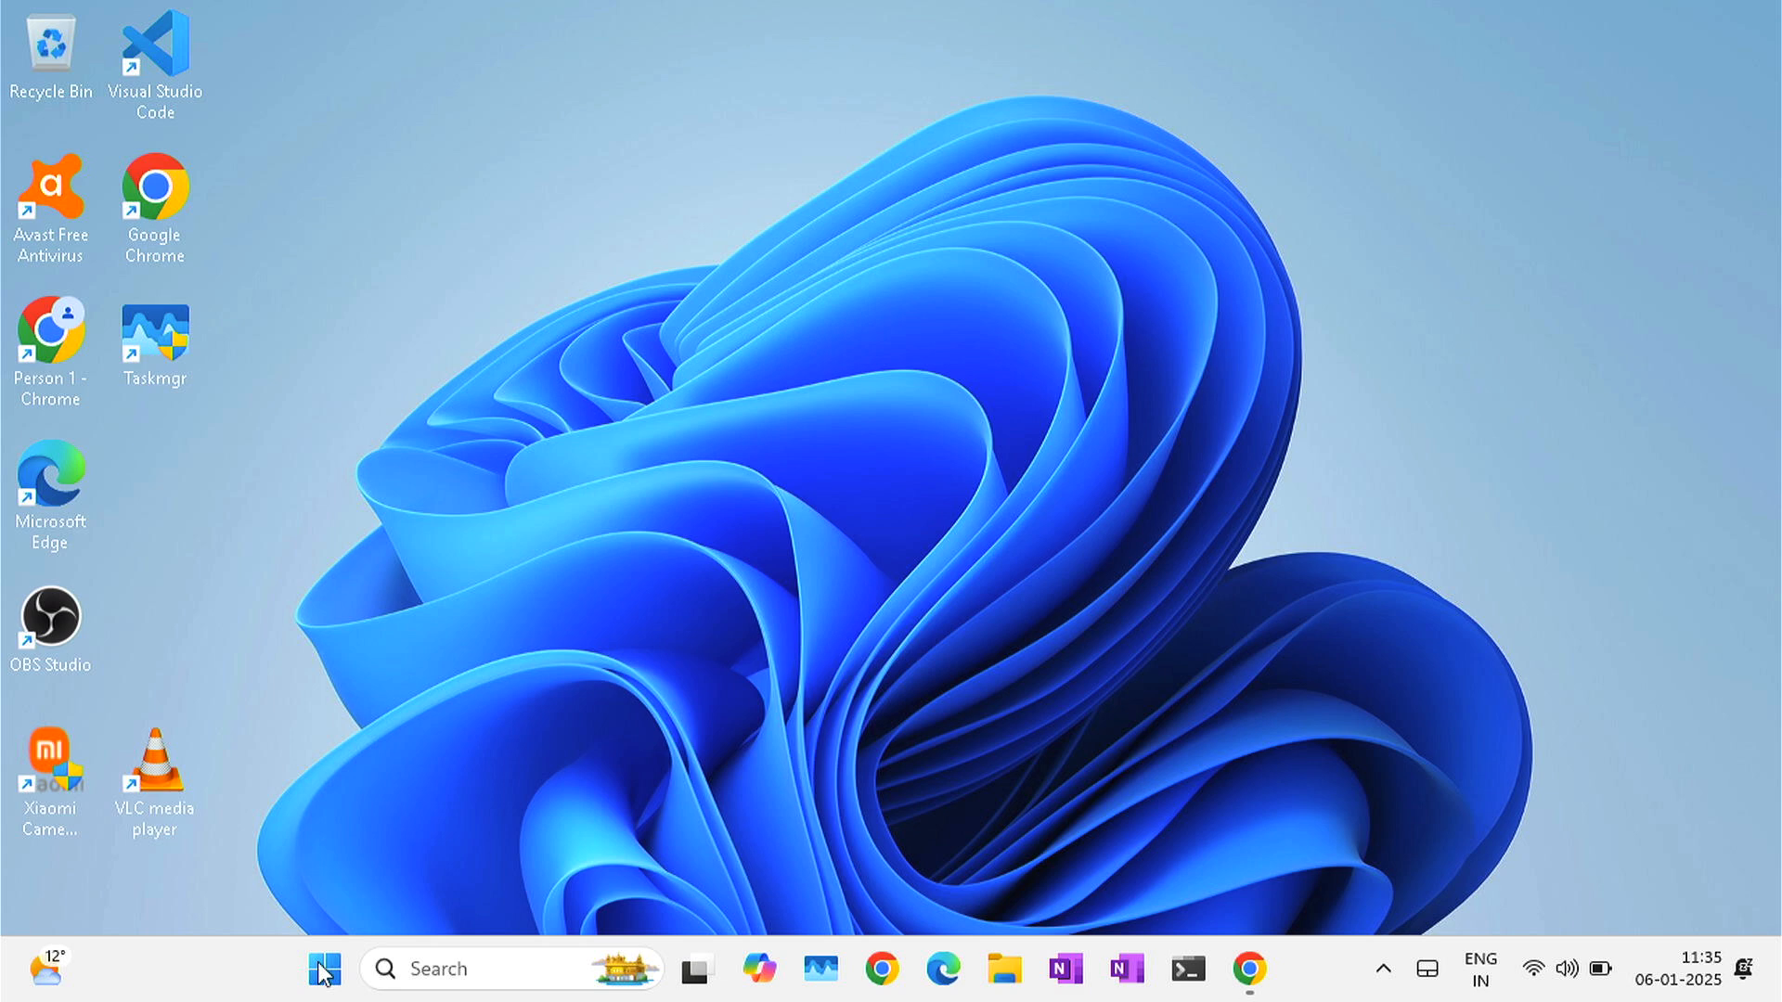
- Launch MySQL 9.1 Command Line Client from Windows search, log in as root, and list commands with \h
click(436, 970)
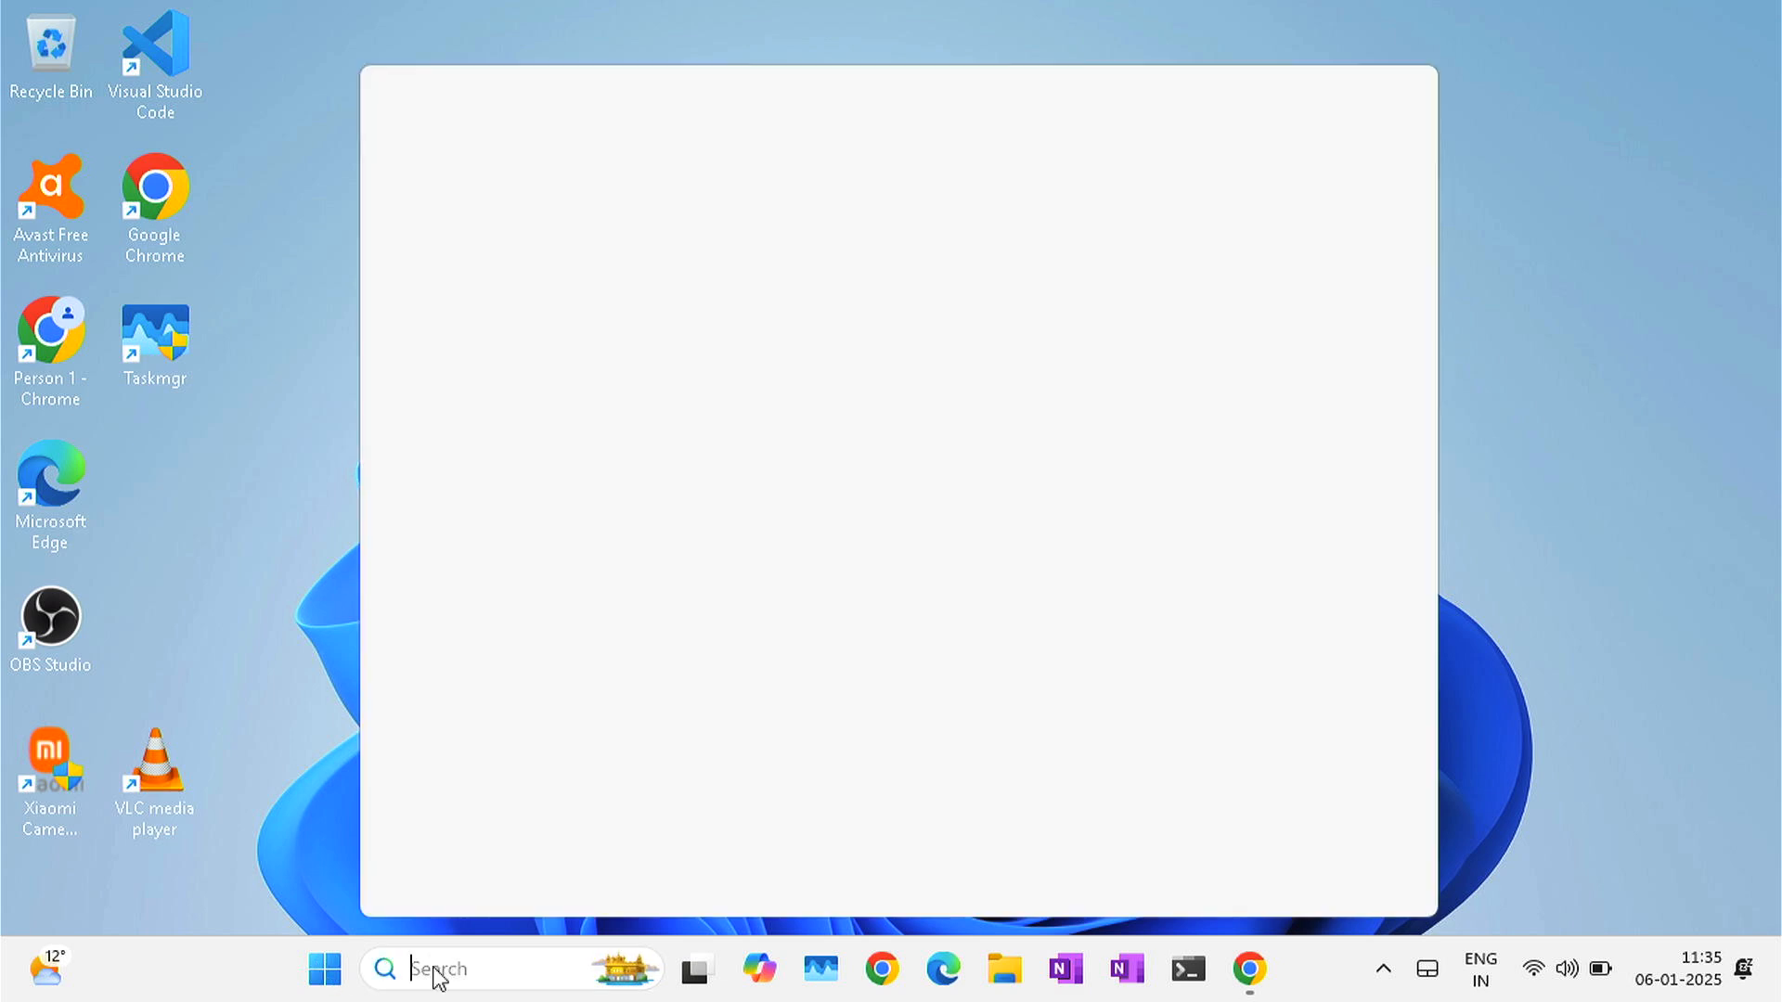
text(mysql)
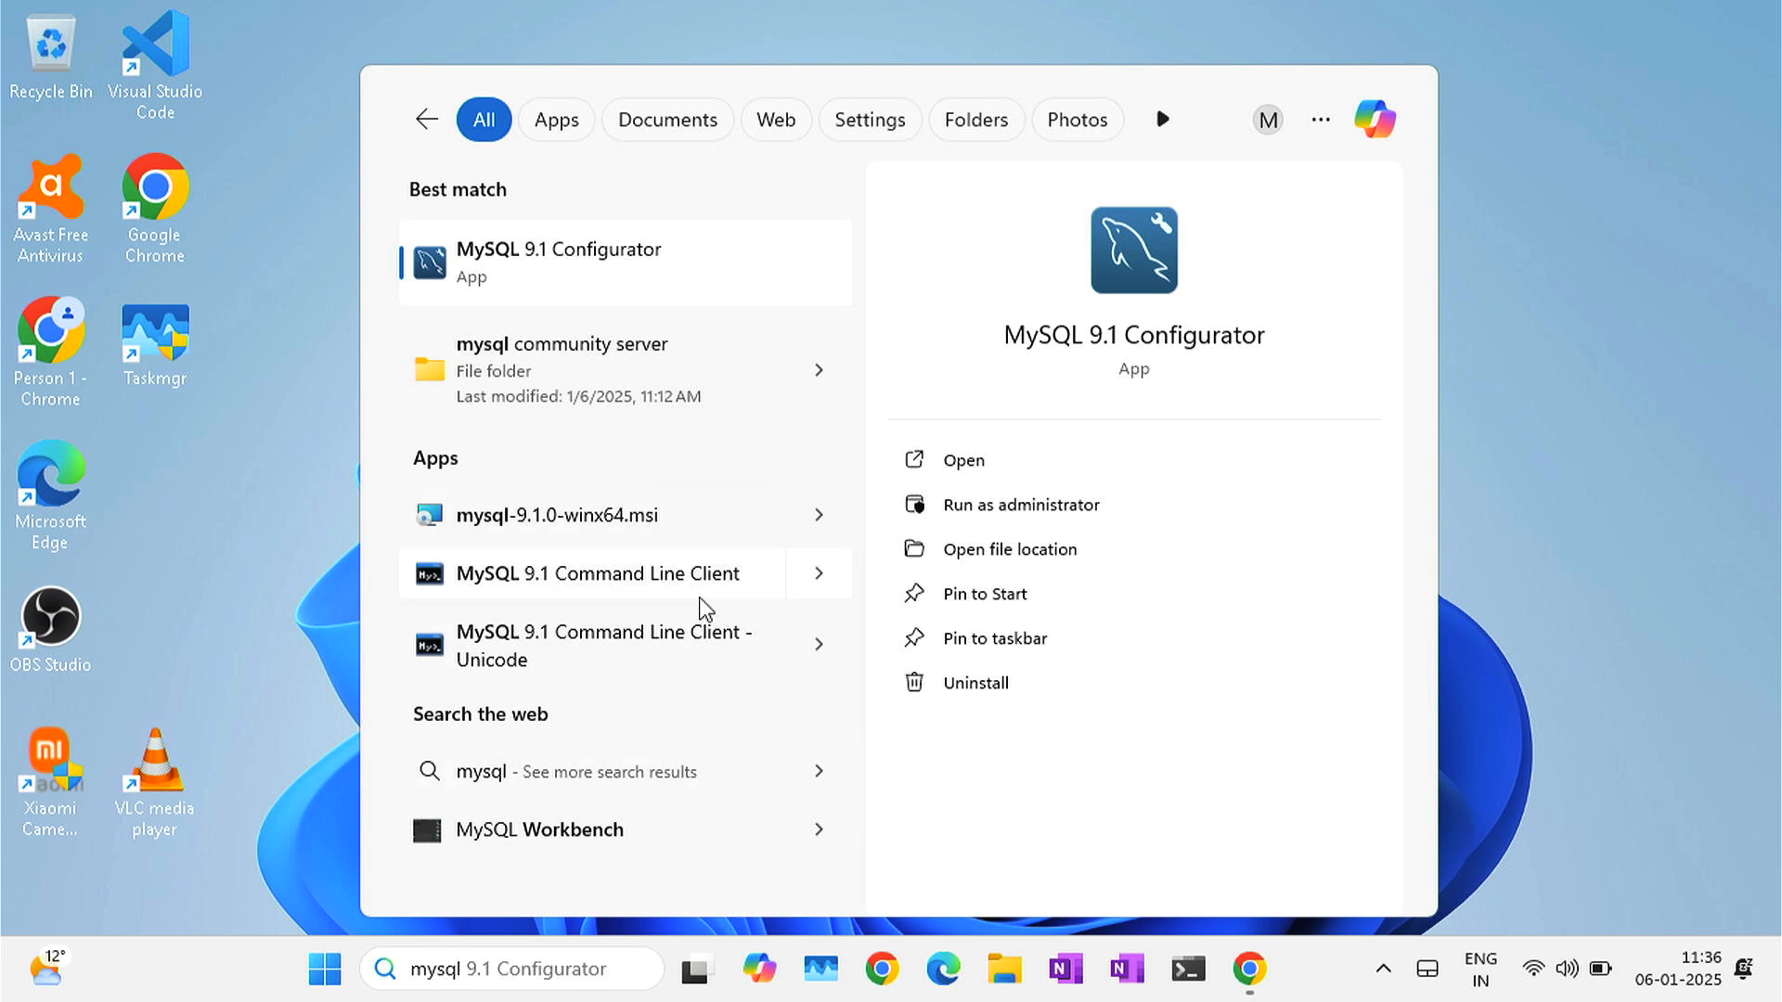
click(749, 583)
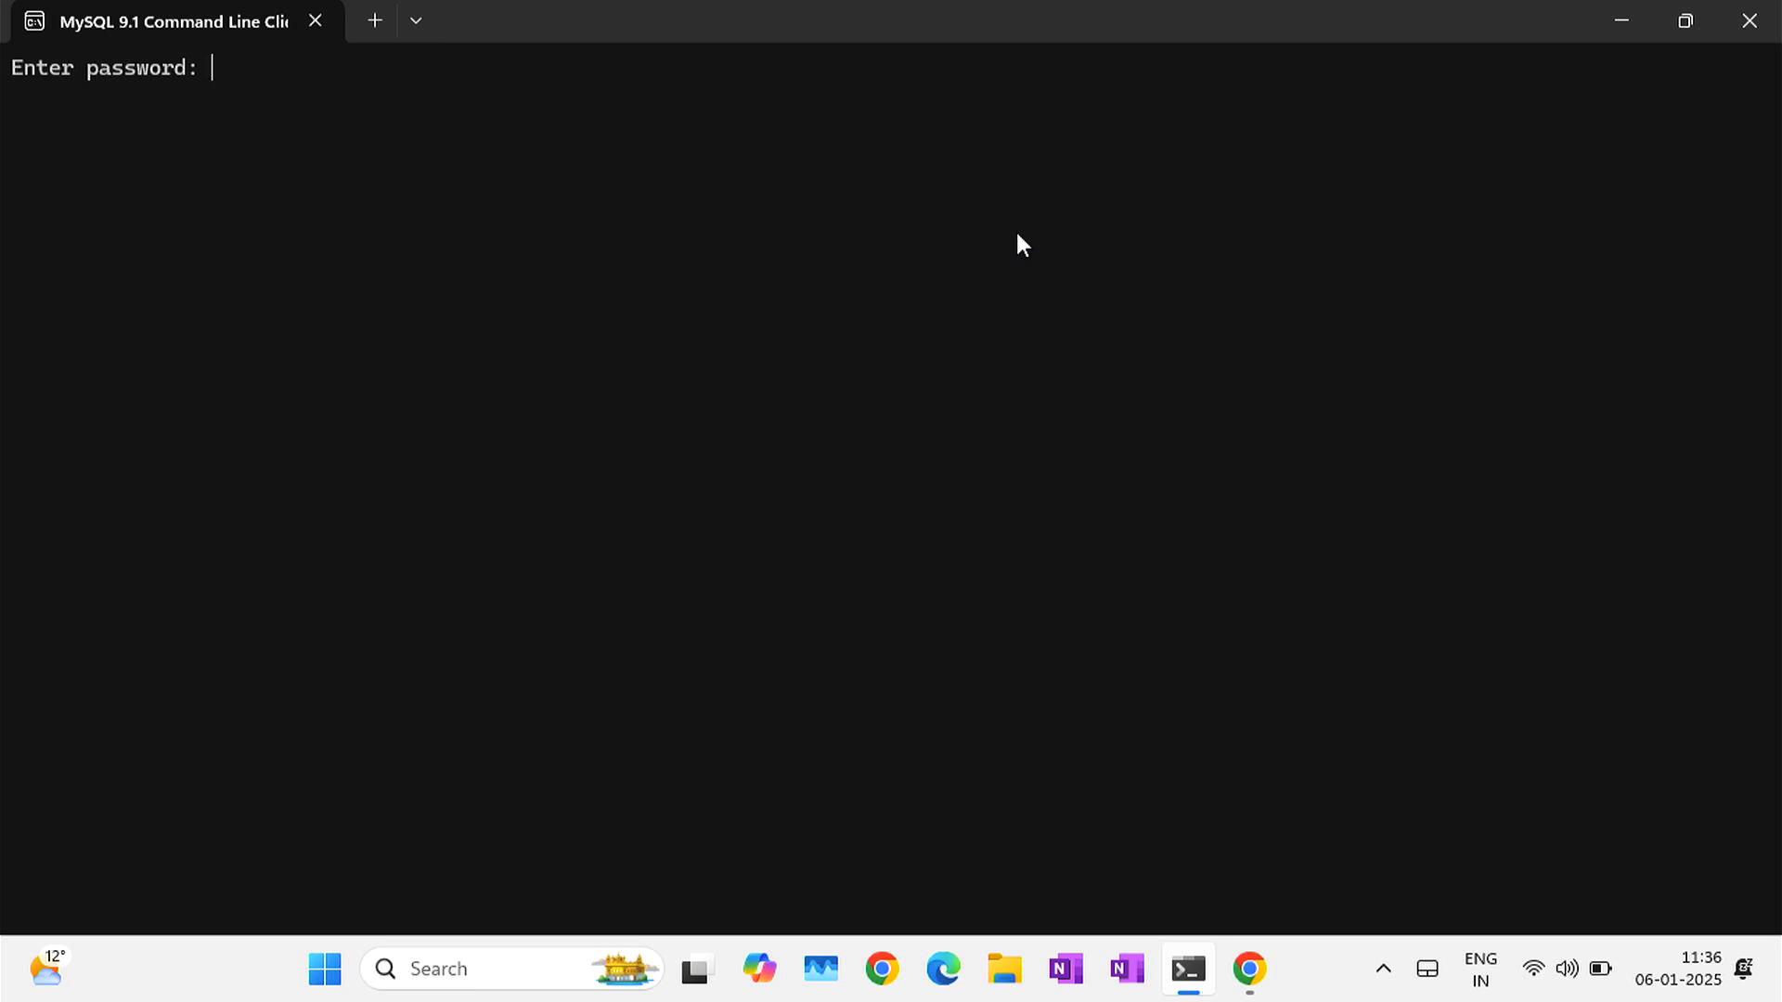
text(****)
key(Return)
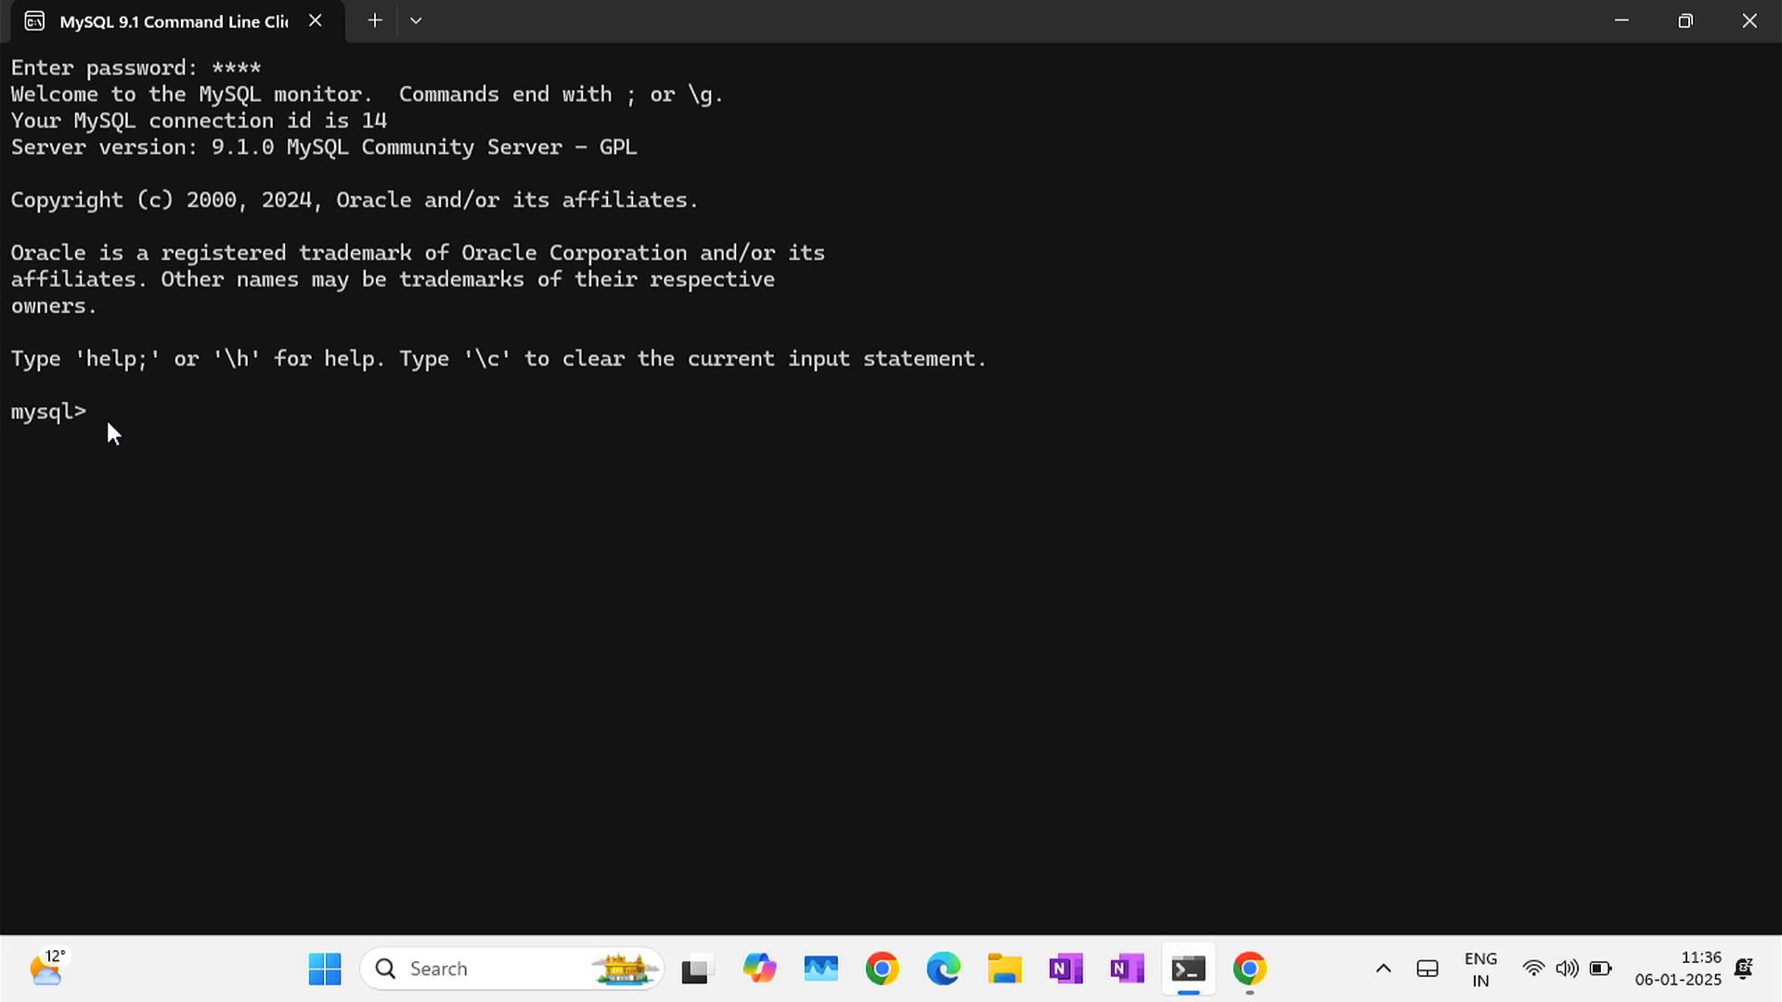
text(\h)
- Show the mysql help listing, then clear the screen
key(Return)
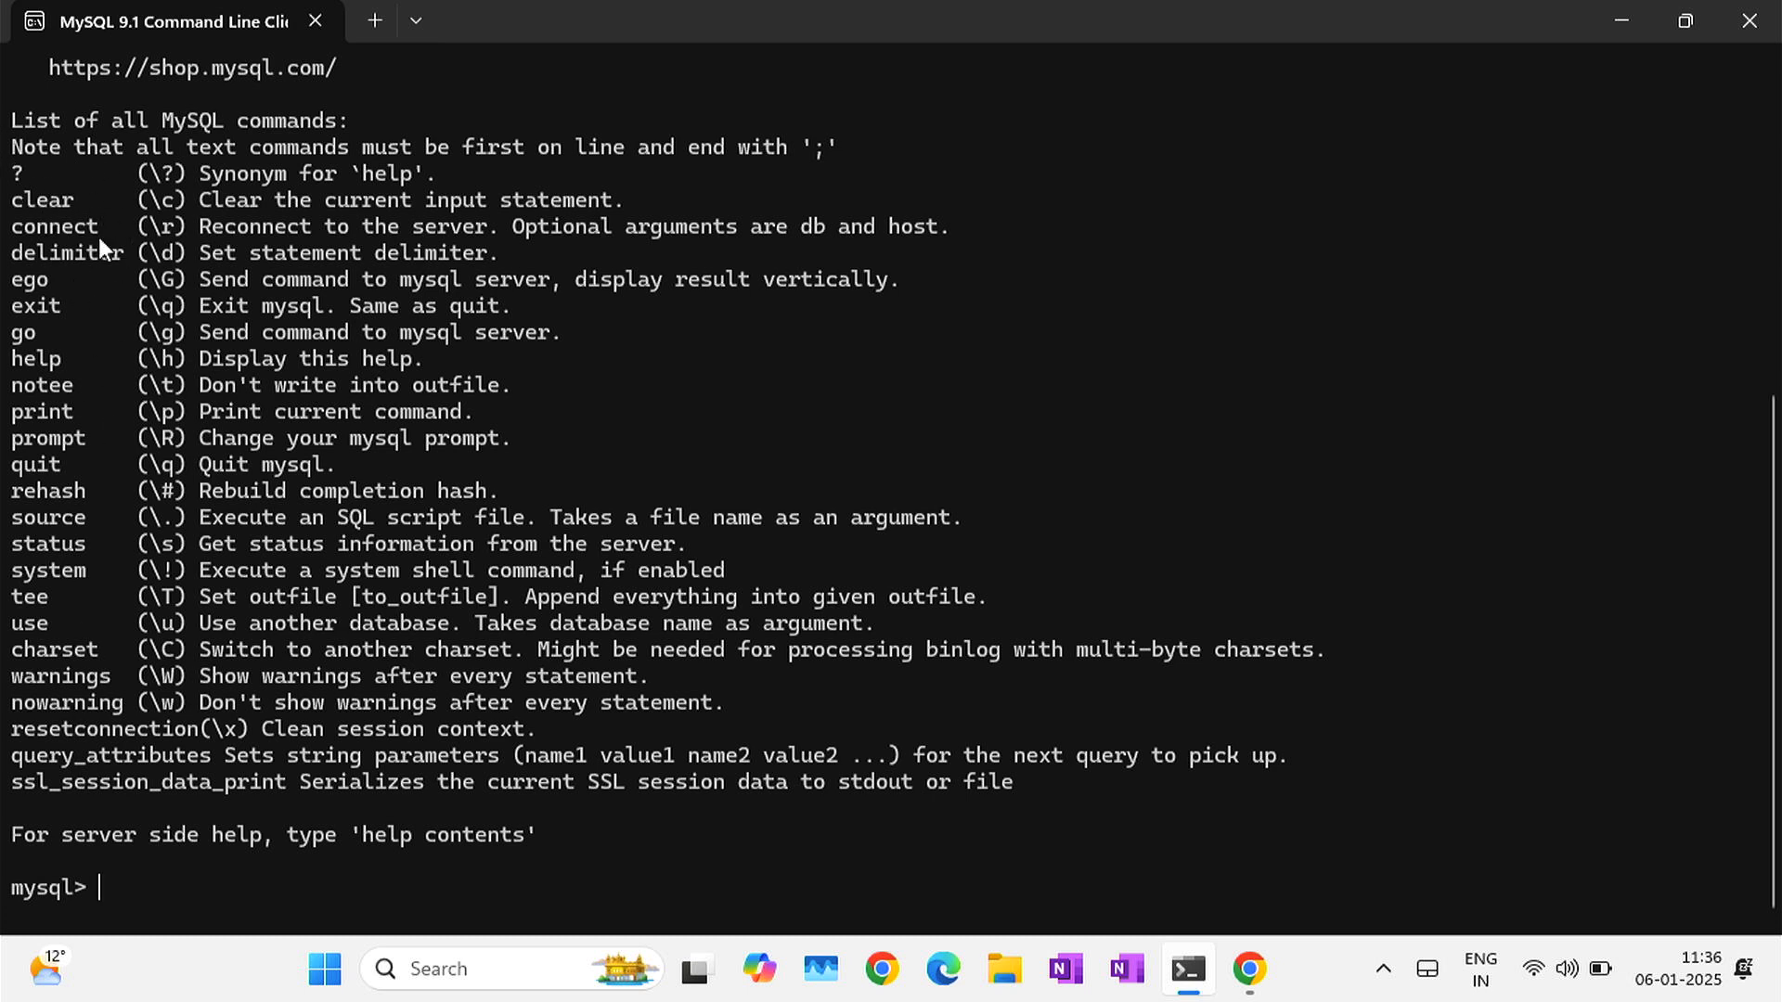
text(clear)
key(Return)
- List the server's six databases with show databases; and begin typing create database sampledb;
text(show d)
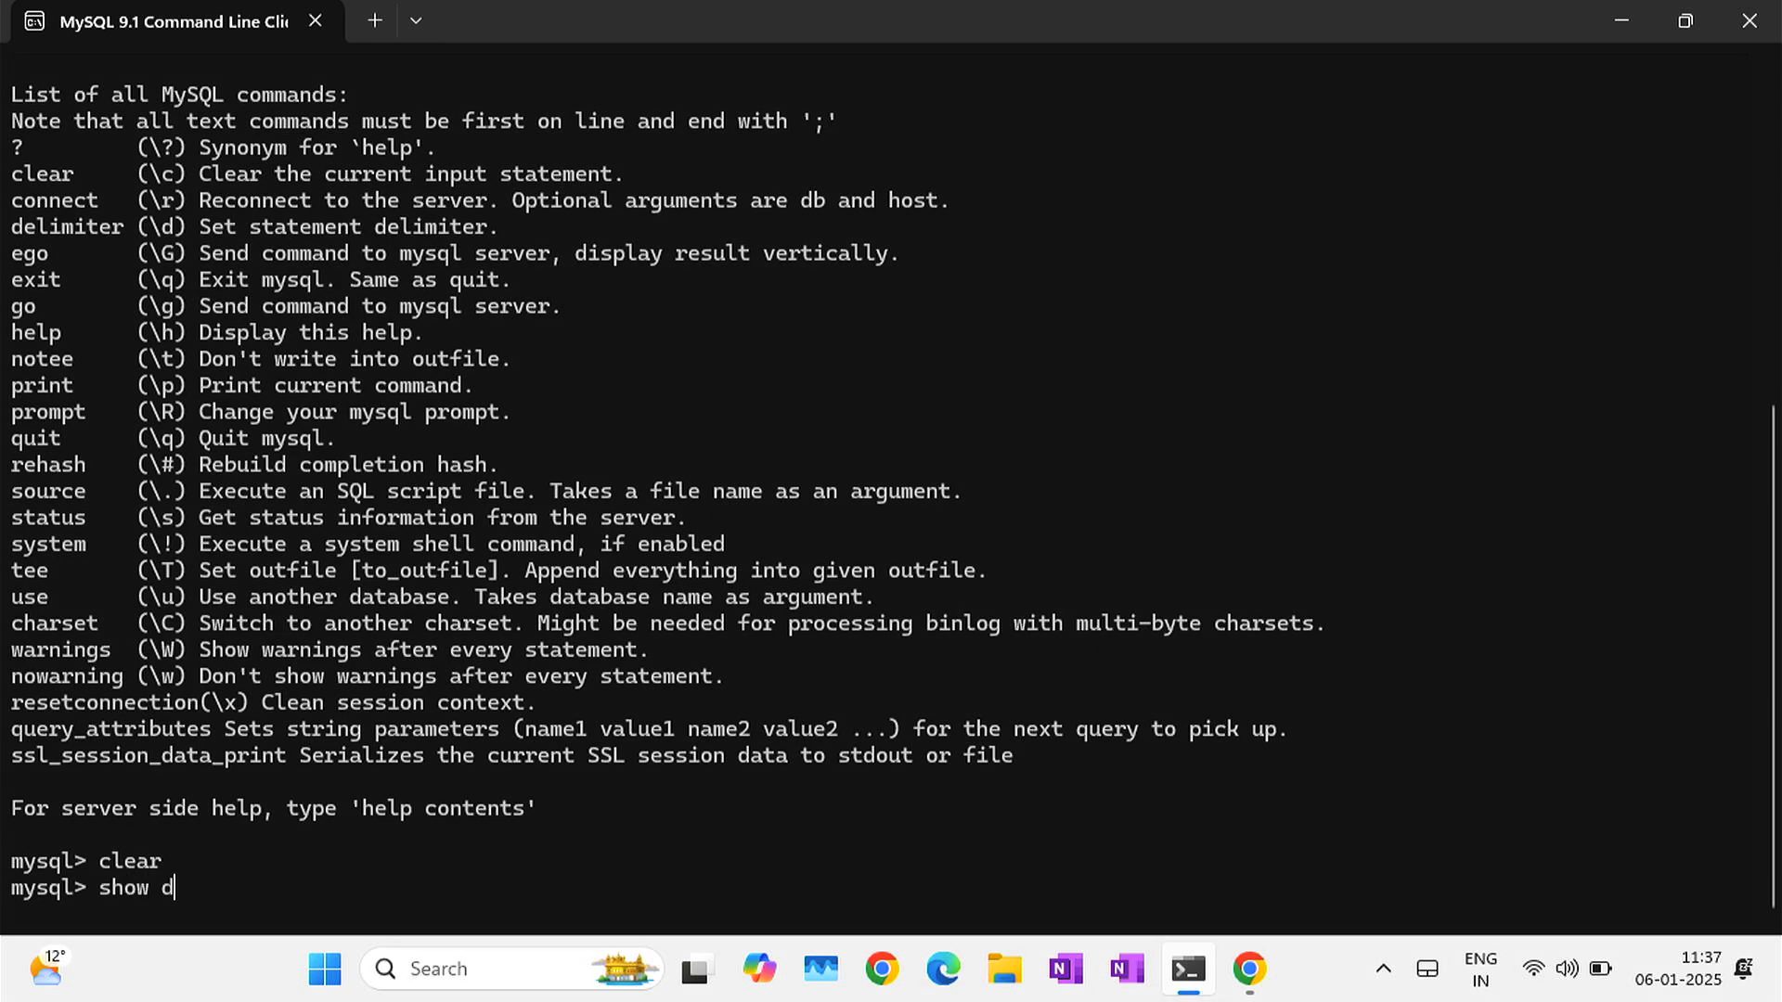
text(atabases;)
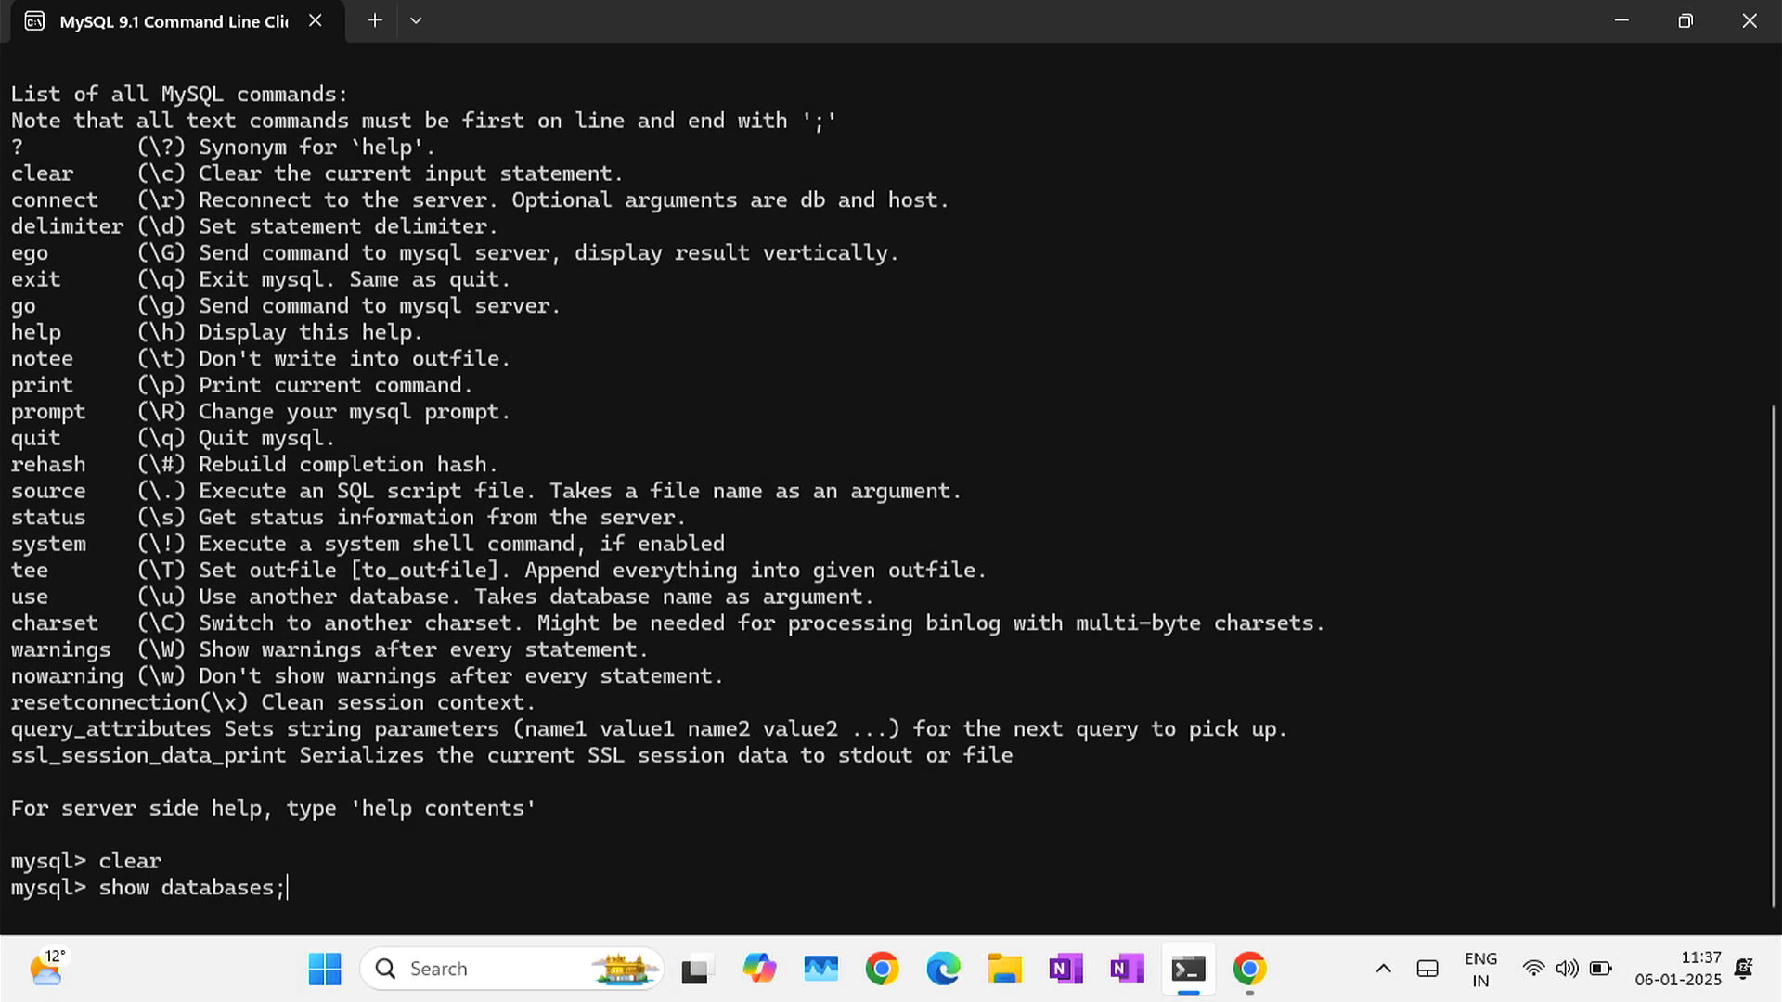
key(Return)
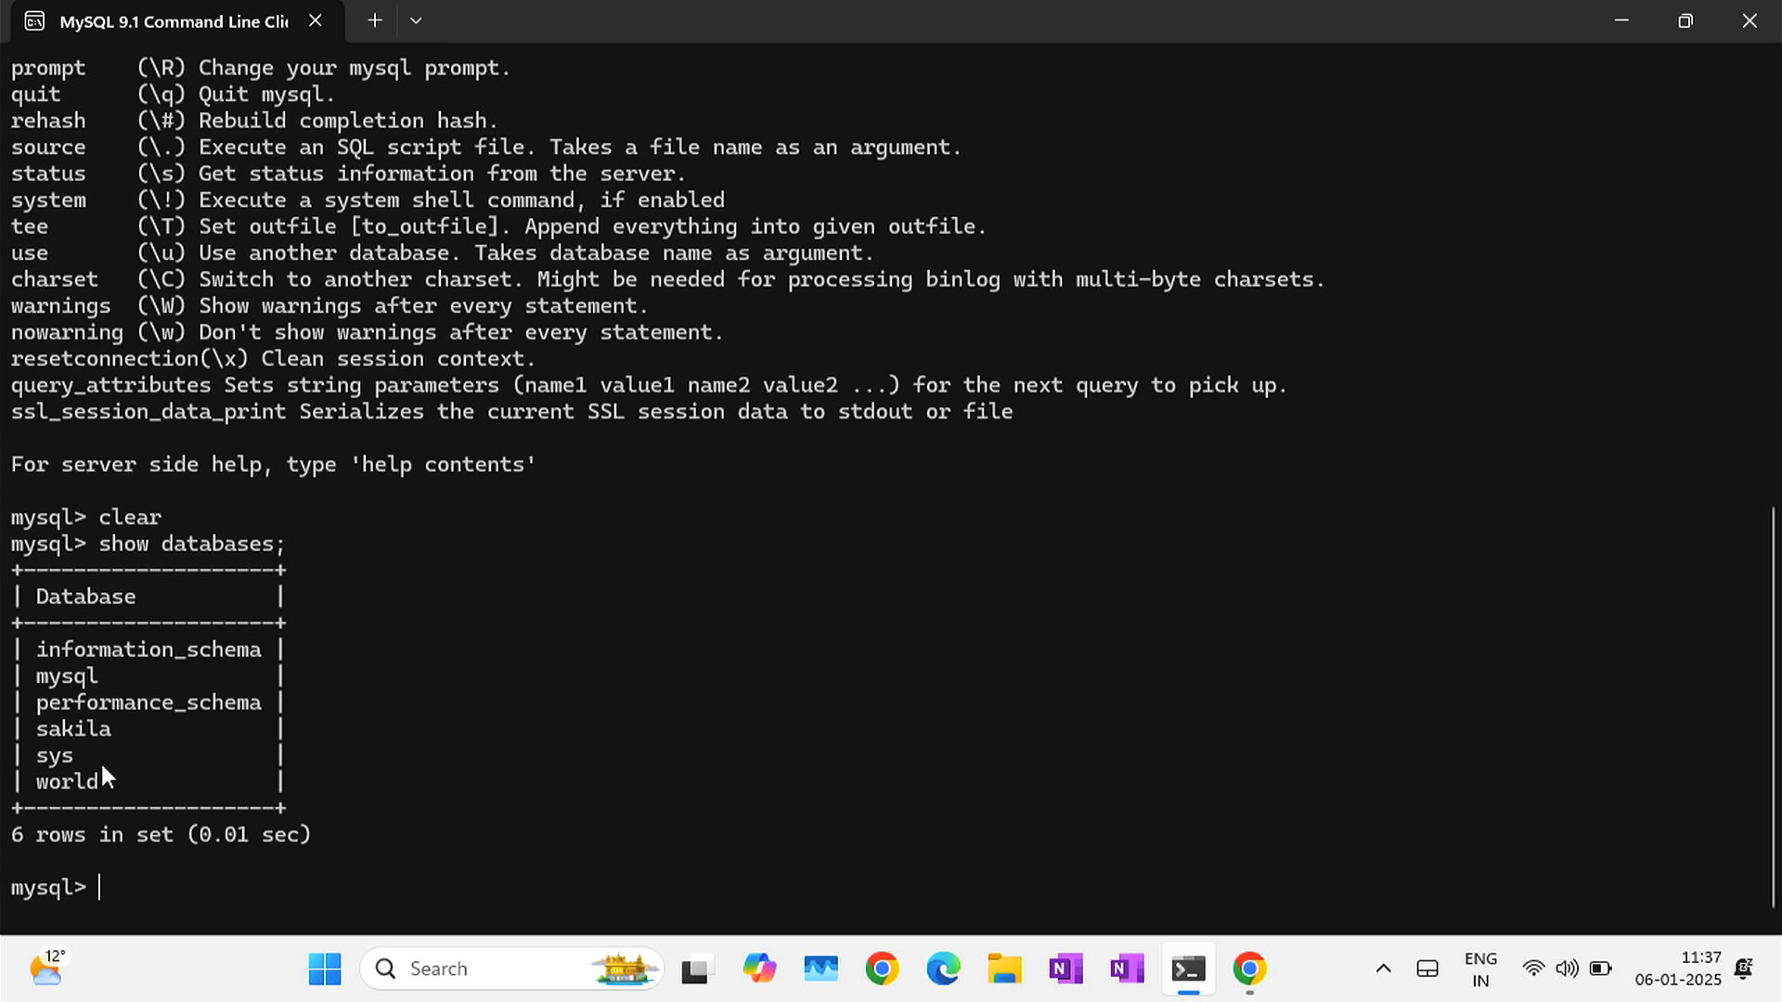
text(create database )
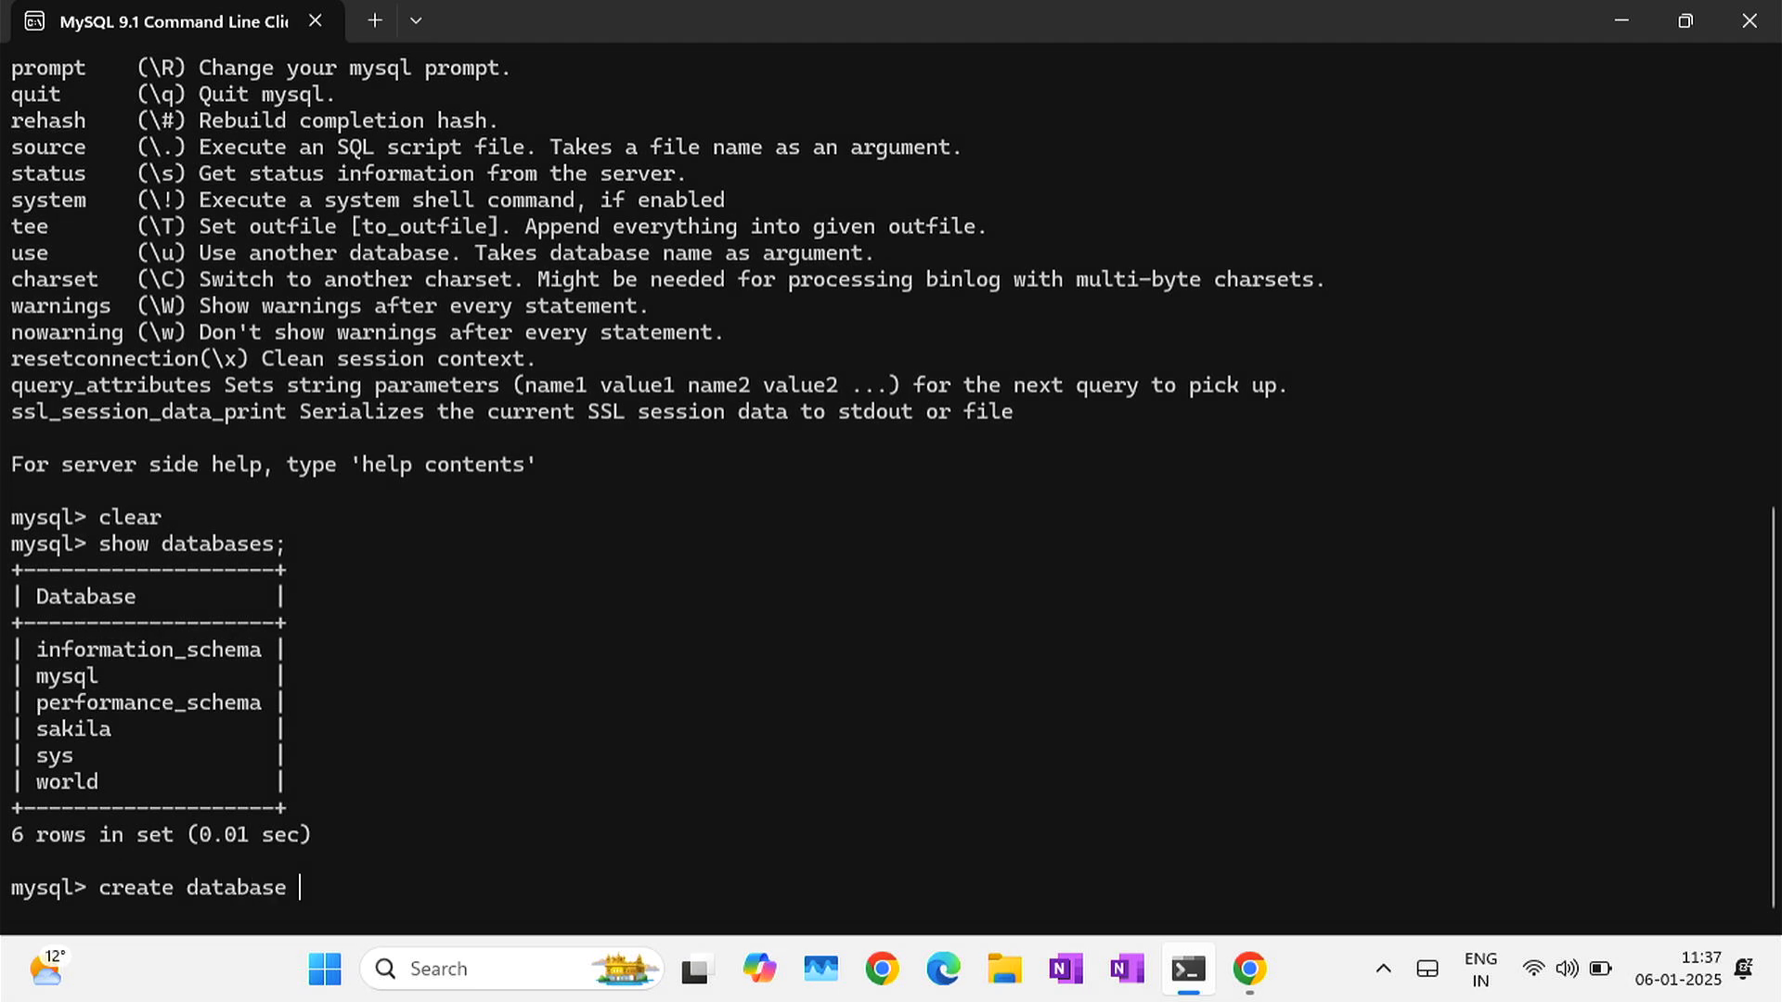
text(sam)
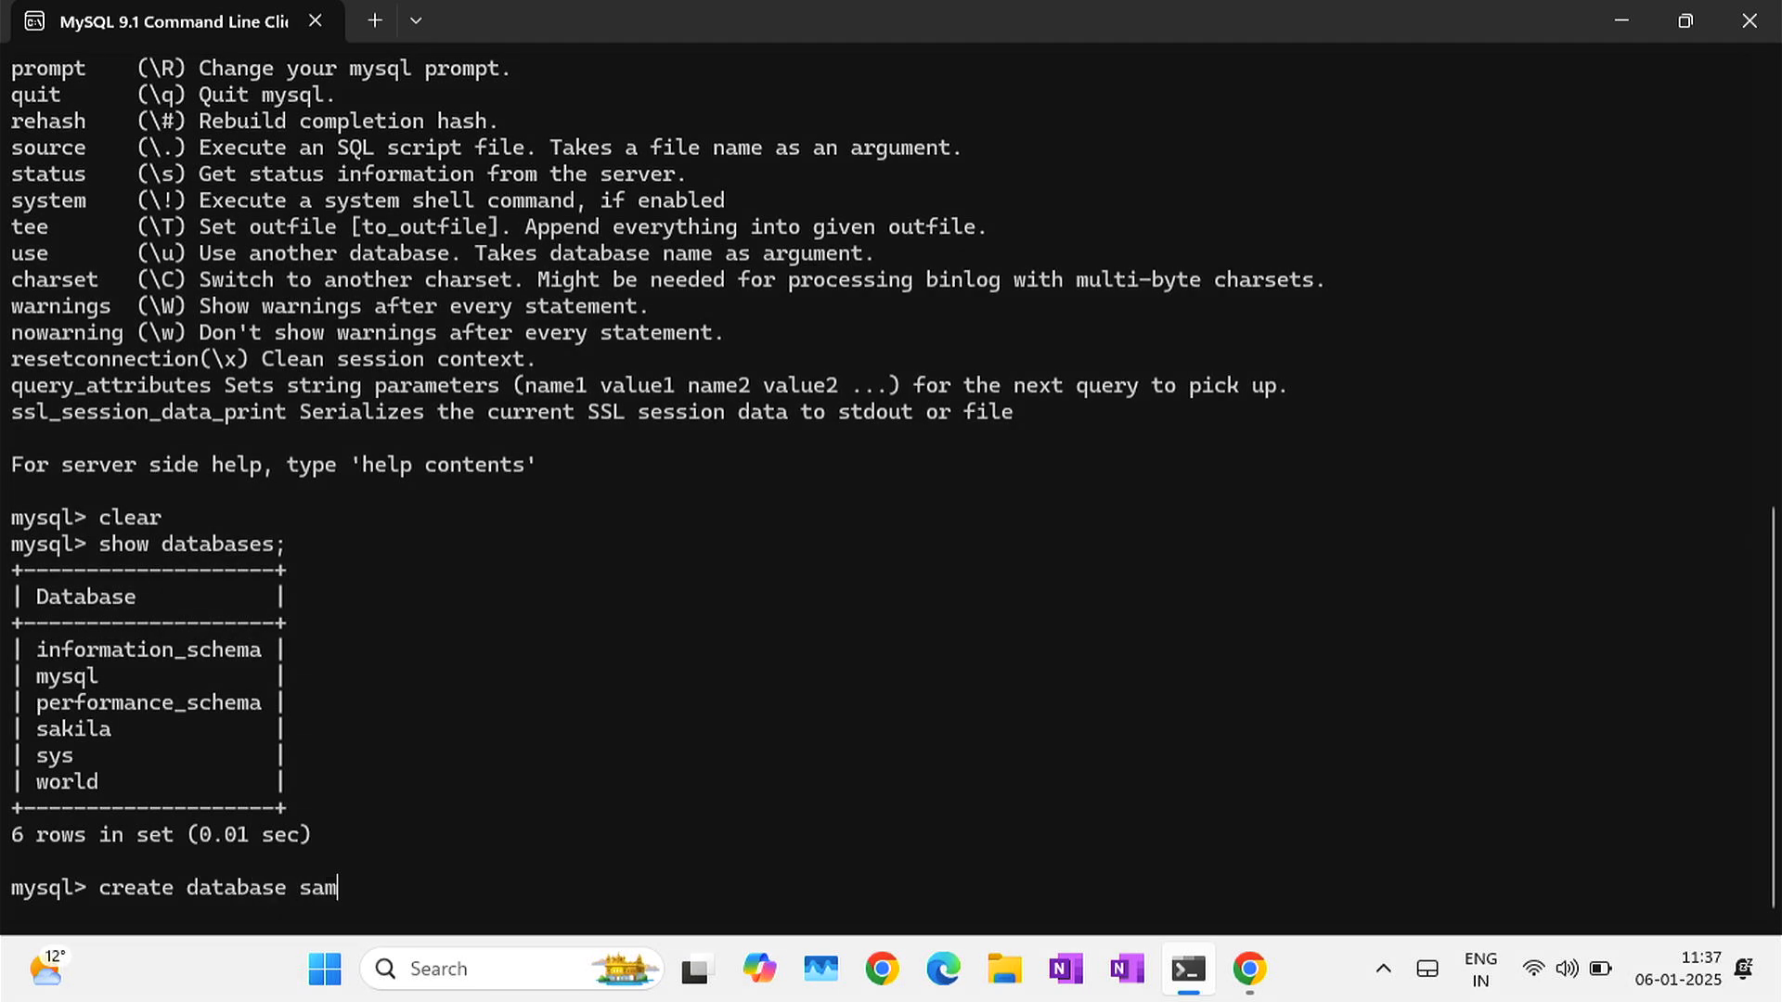
text(pledb)
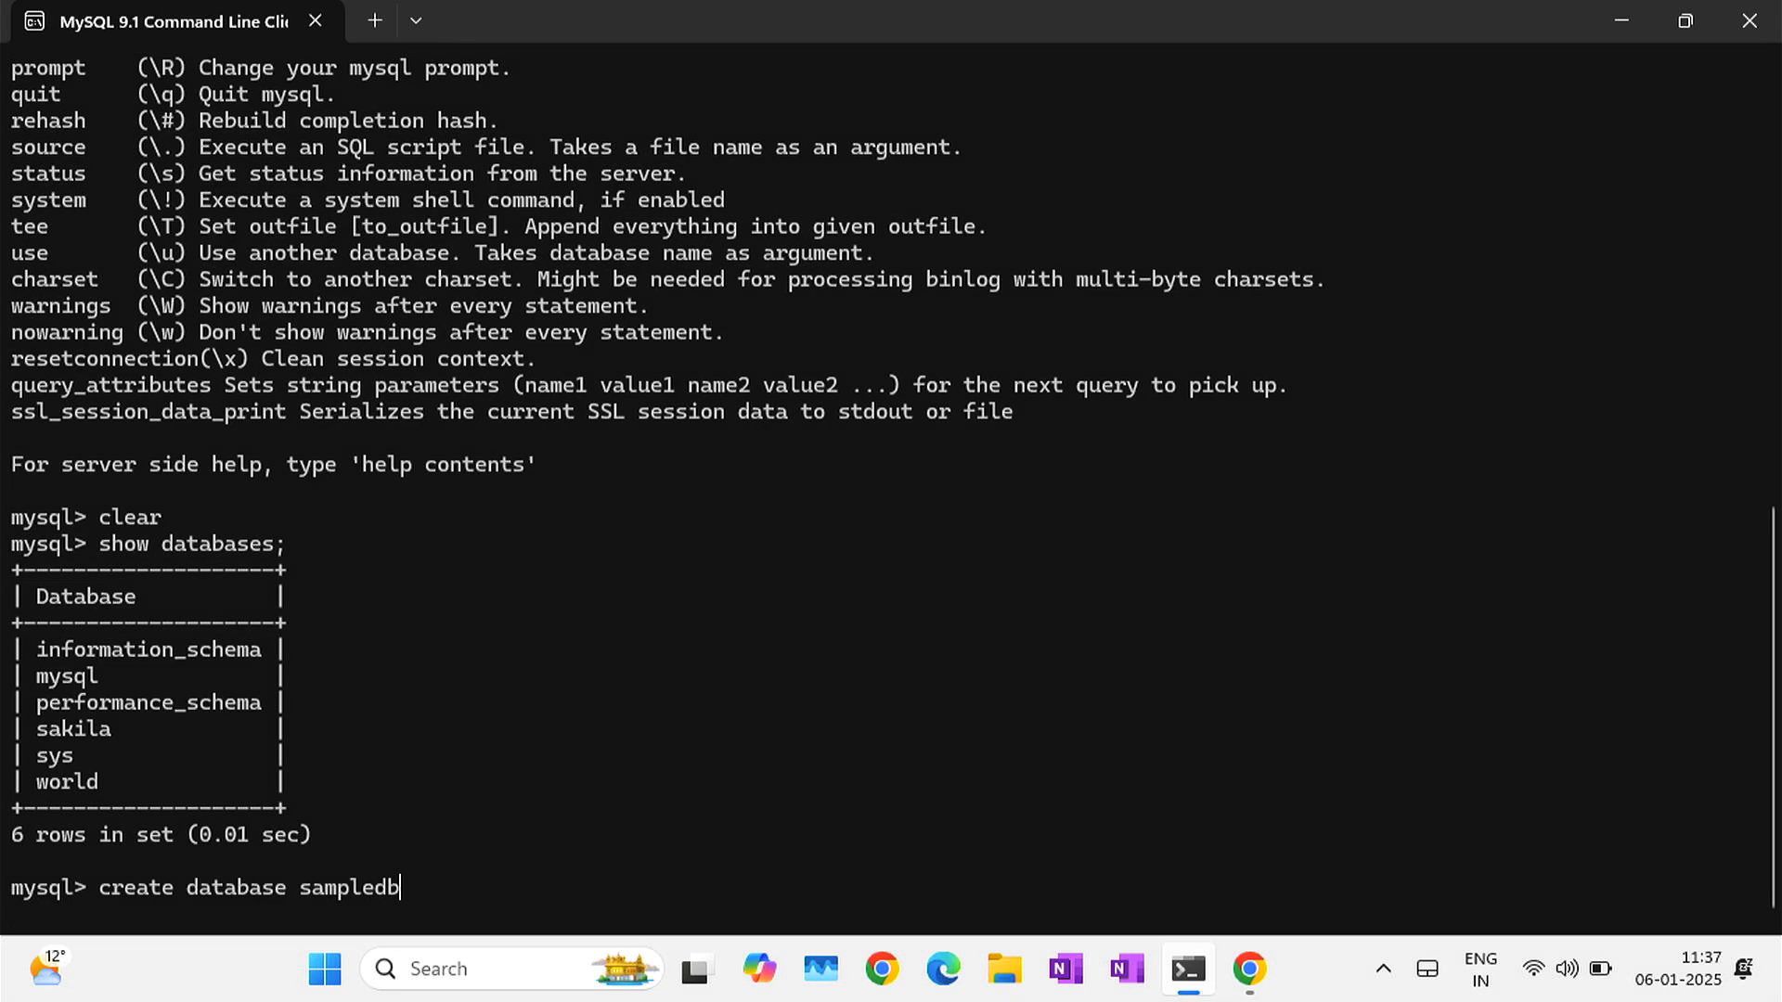
text(;)
- Create the sampledb database and confirm it appears among seven databases
key(Return)
text(show datab)
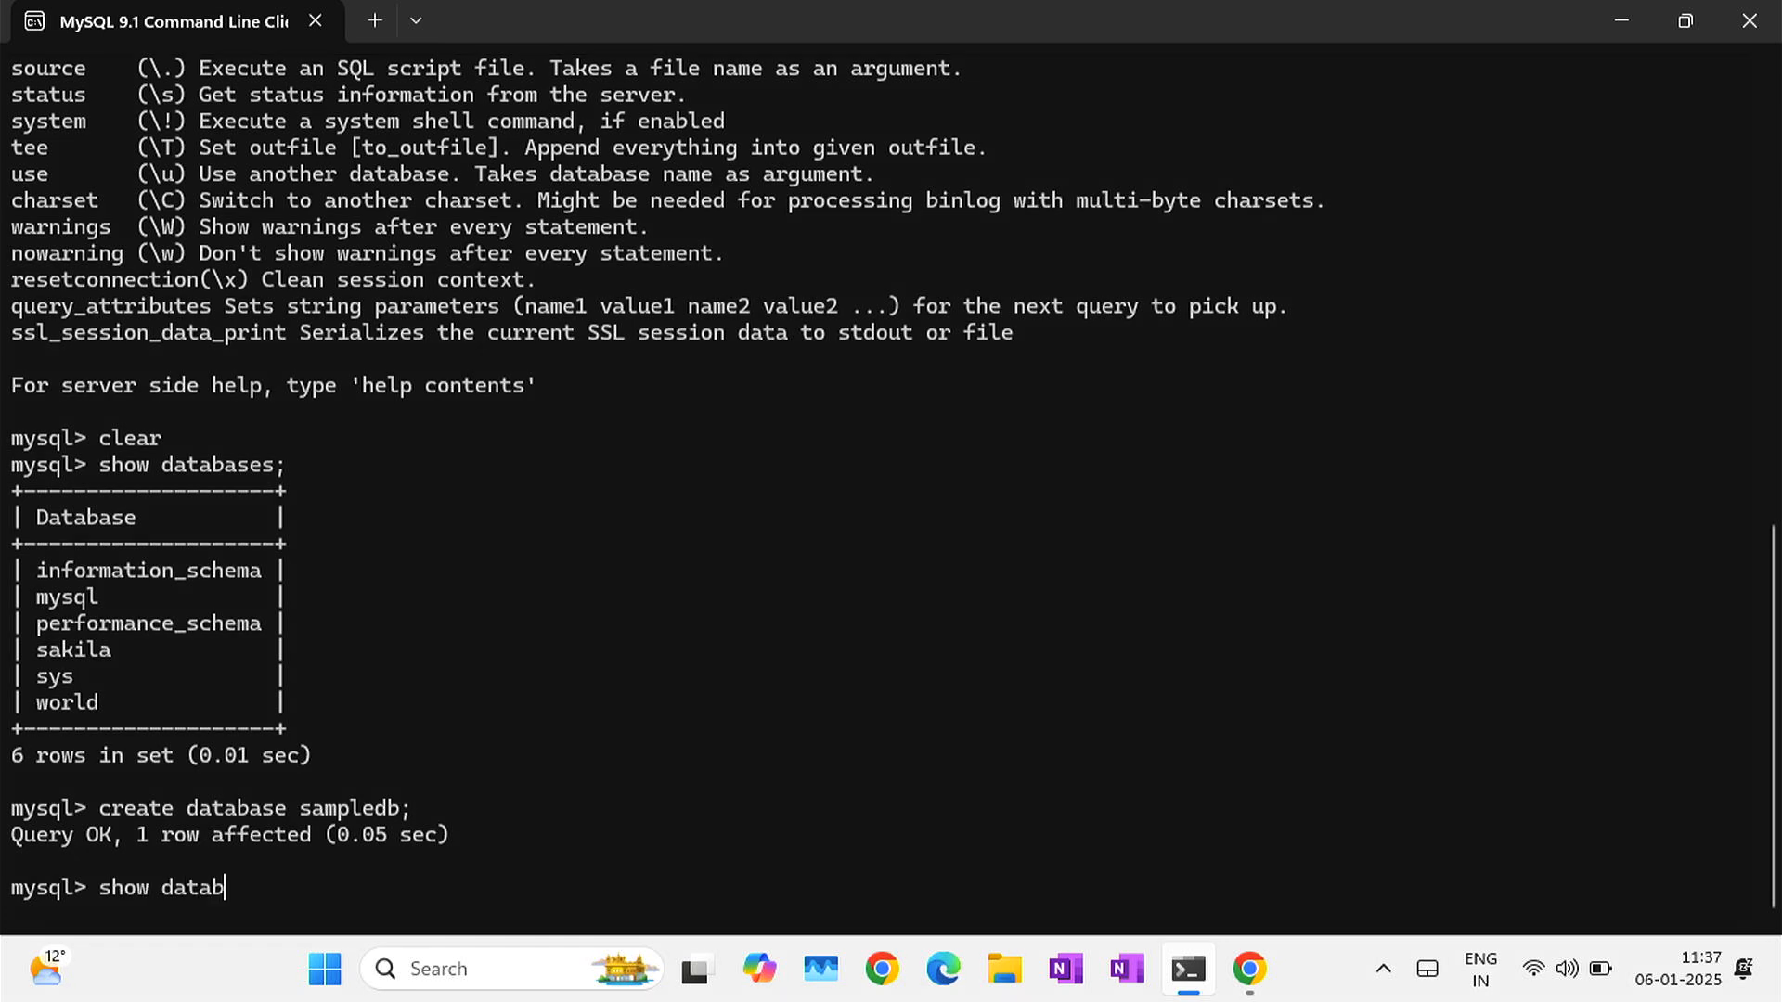
text(ases;)
key(Return)
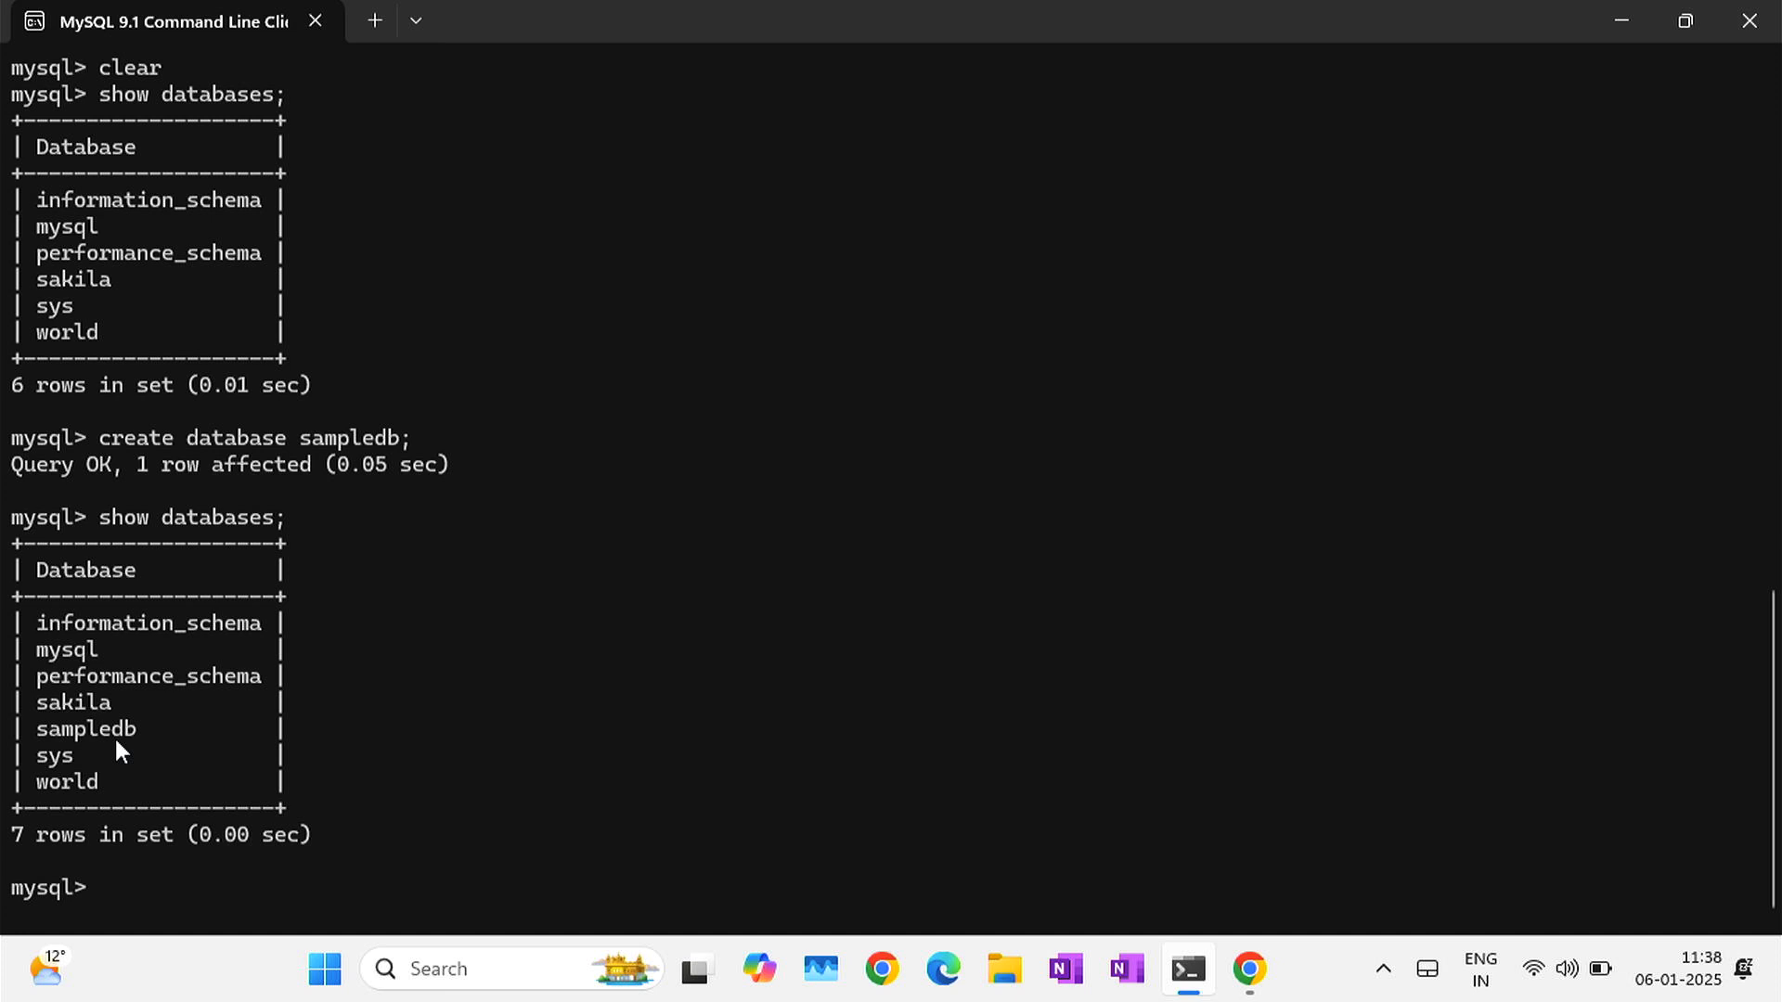
- Make sampledb the current database, checking the status with \r before and after
text(\r)
key(Return)
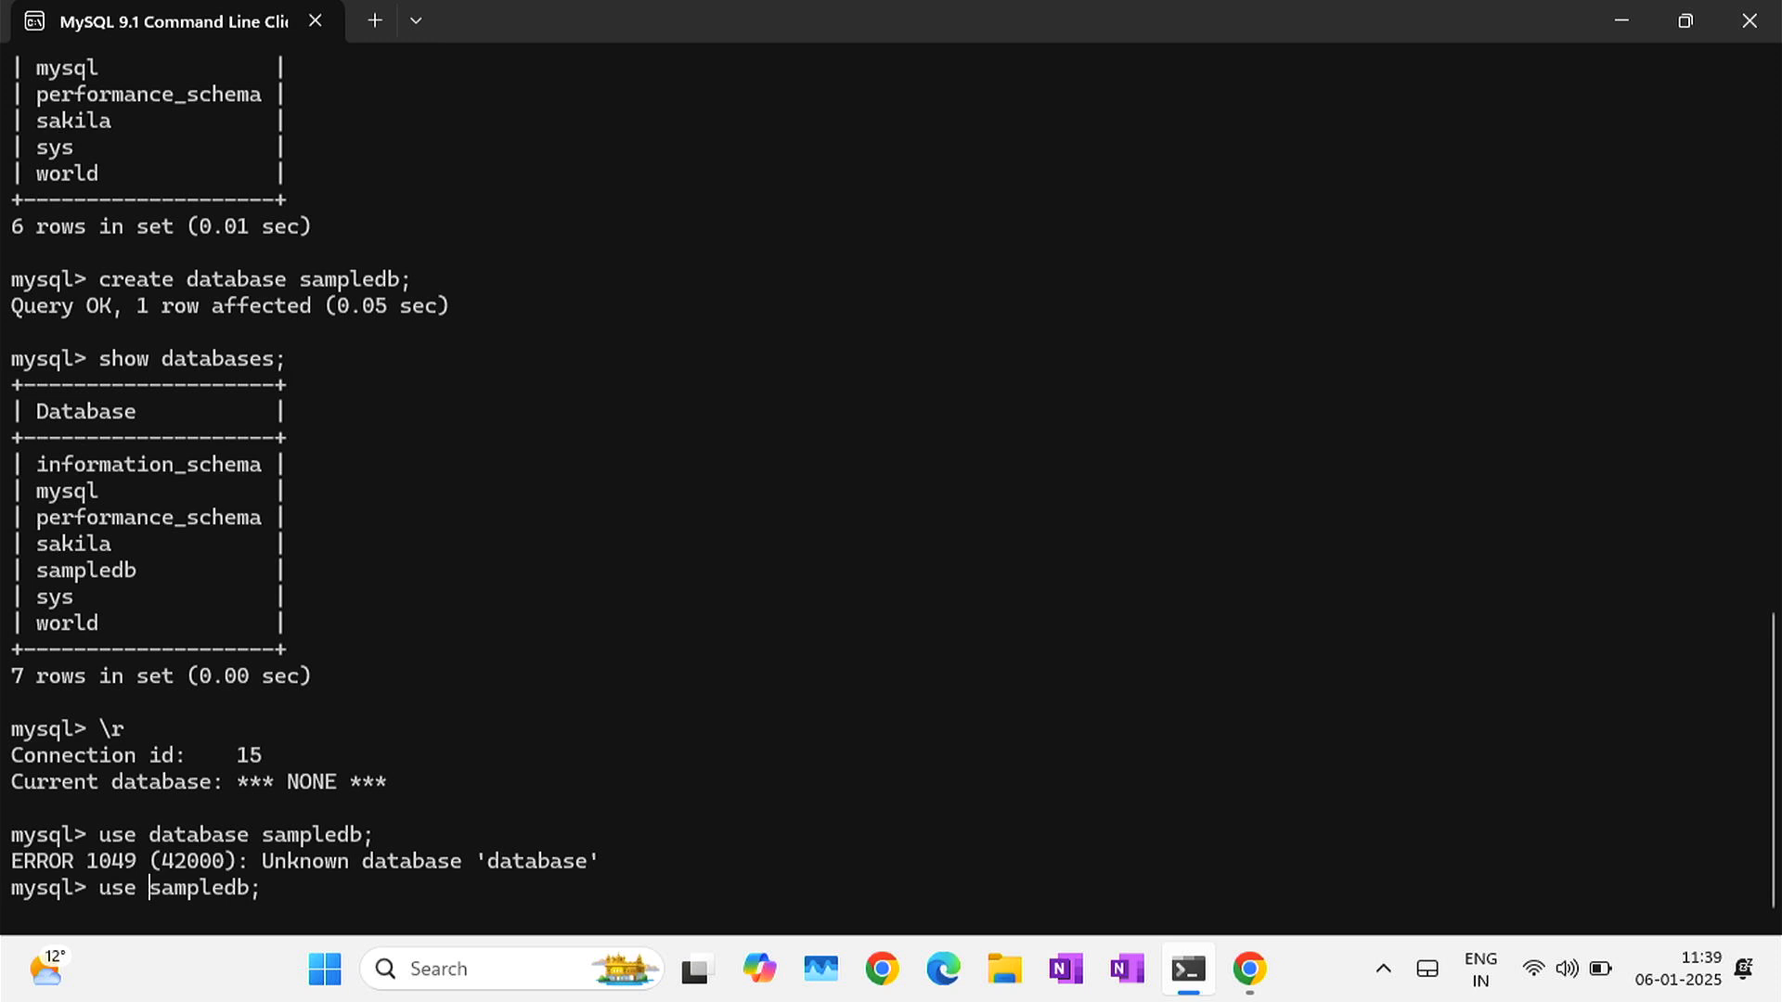
key(Return)
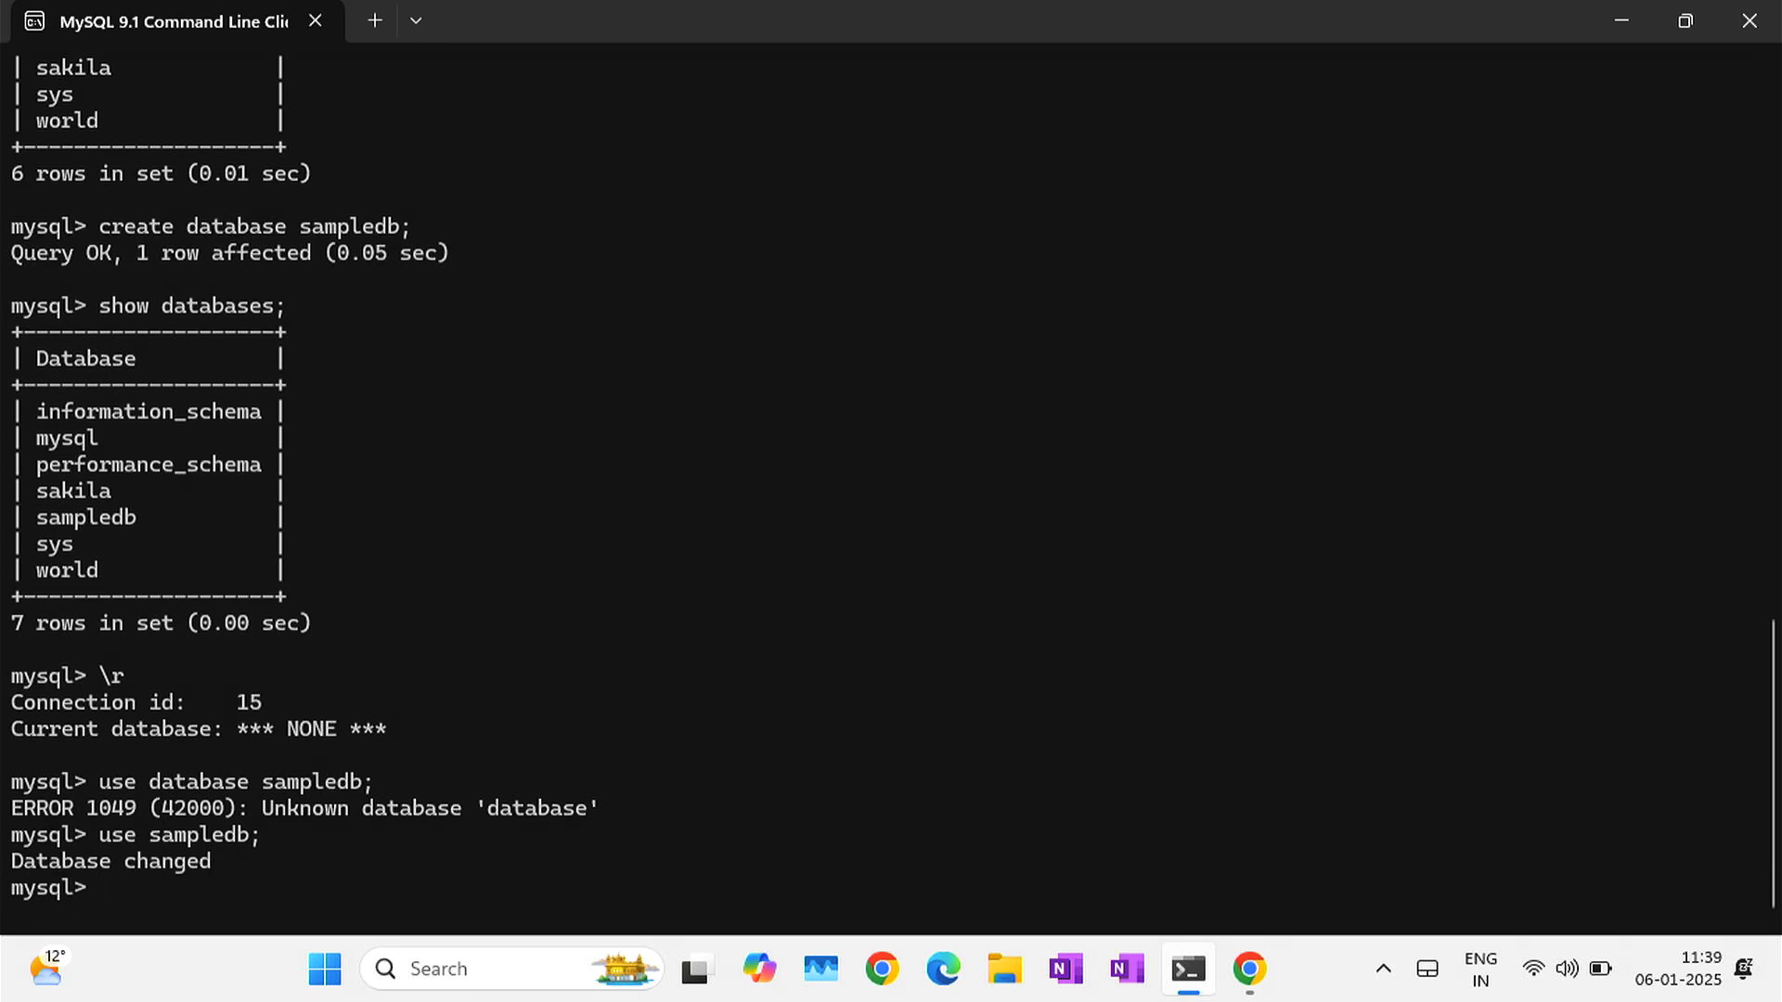
text(\r)
key(Return)
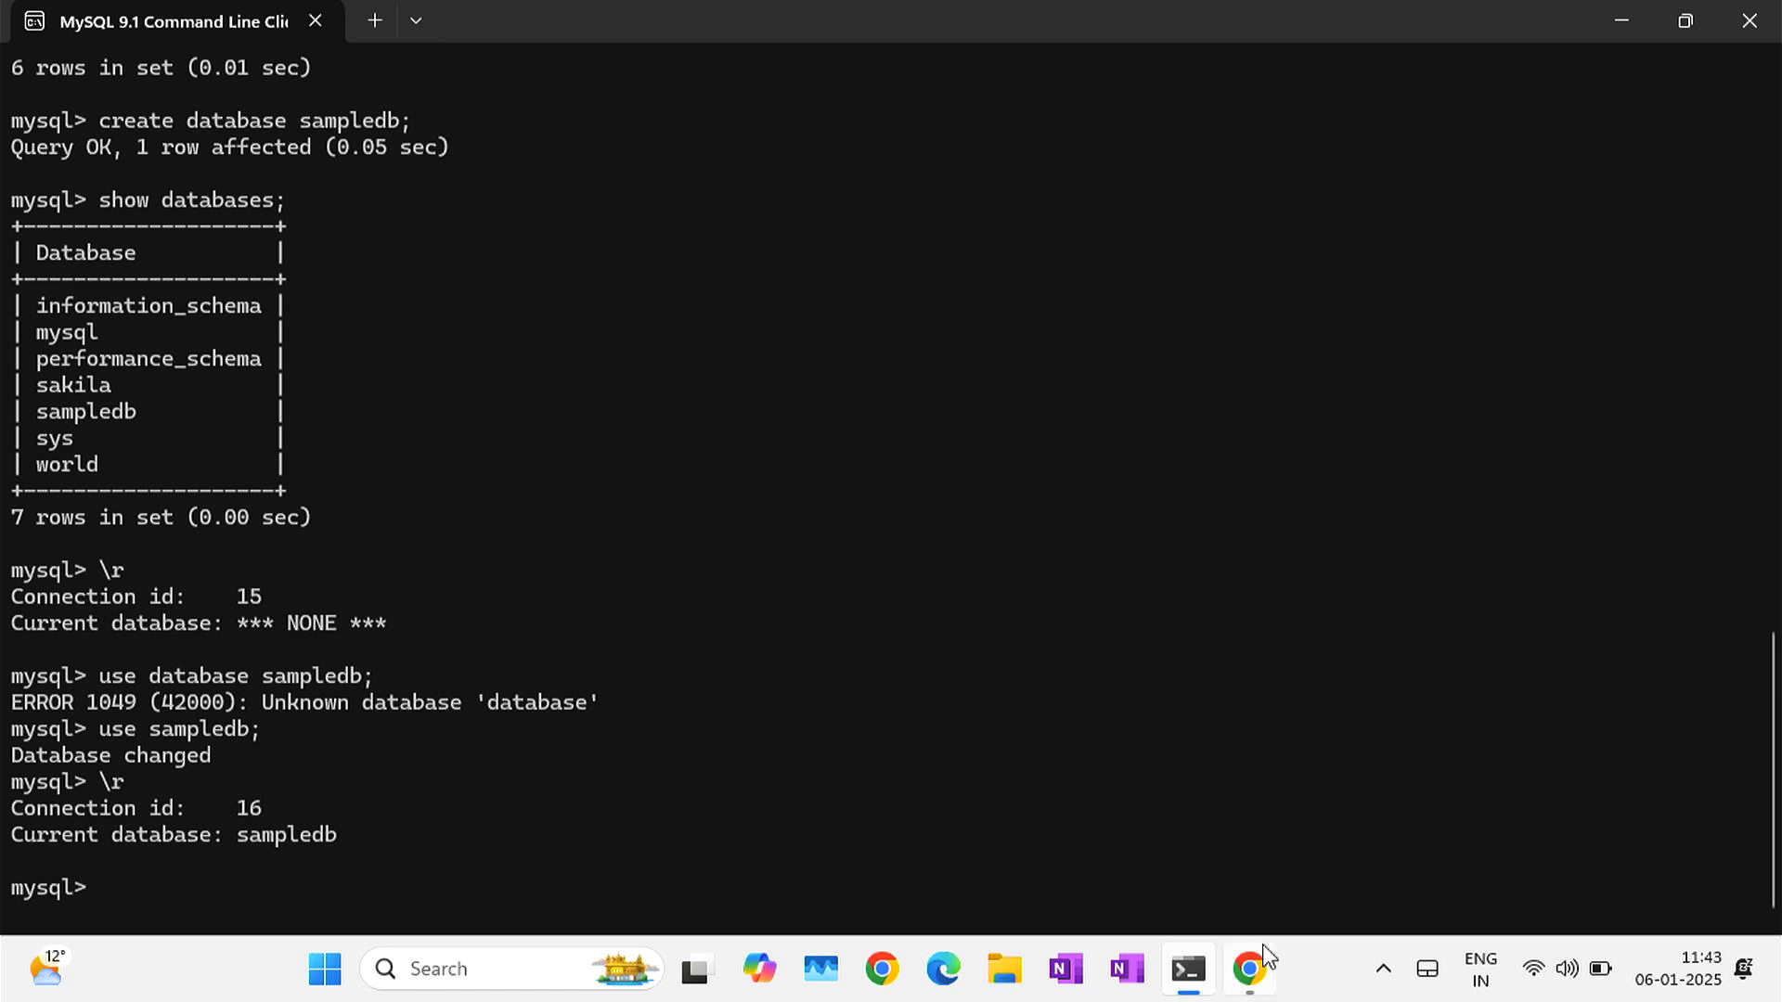
- In Chrome, go from mysql.com through Downloads and Community (GPL) Downloads to MySQL Workbench
click(1253, 973)
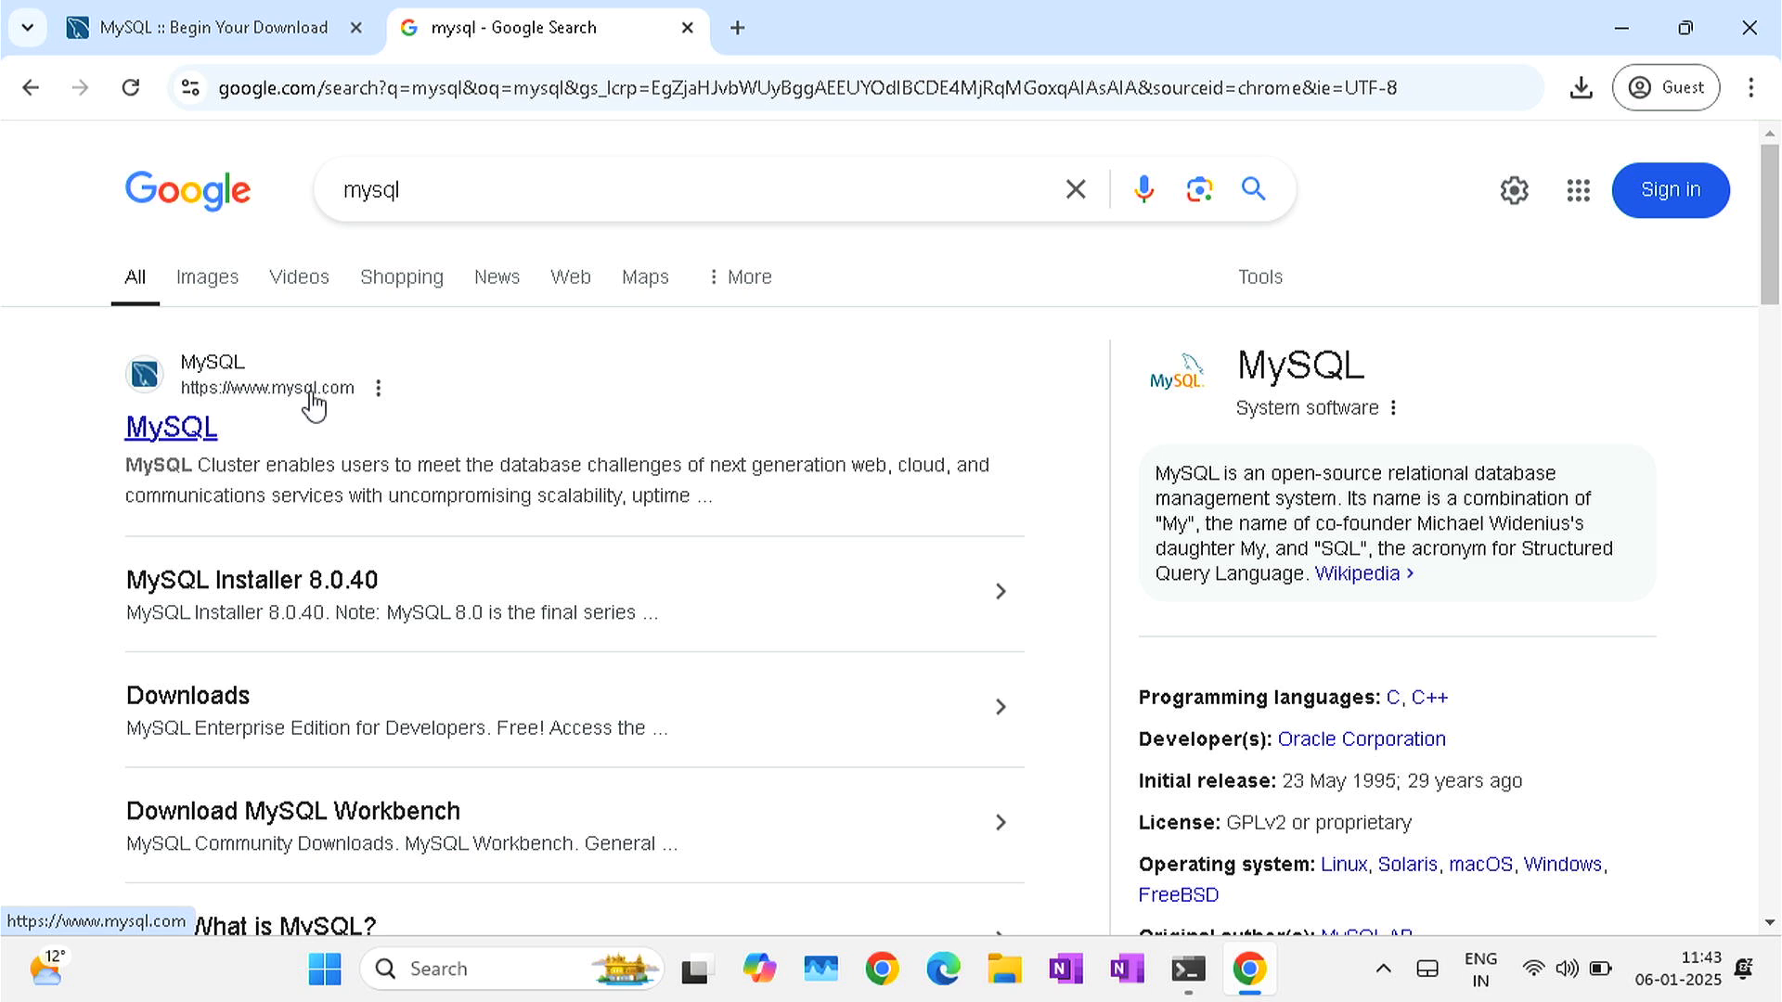
click(181, 436)
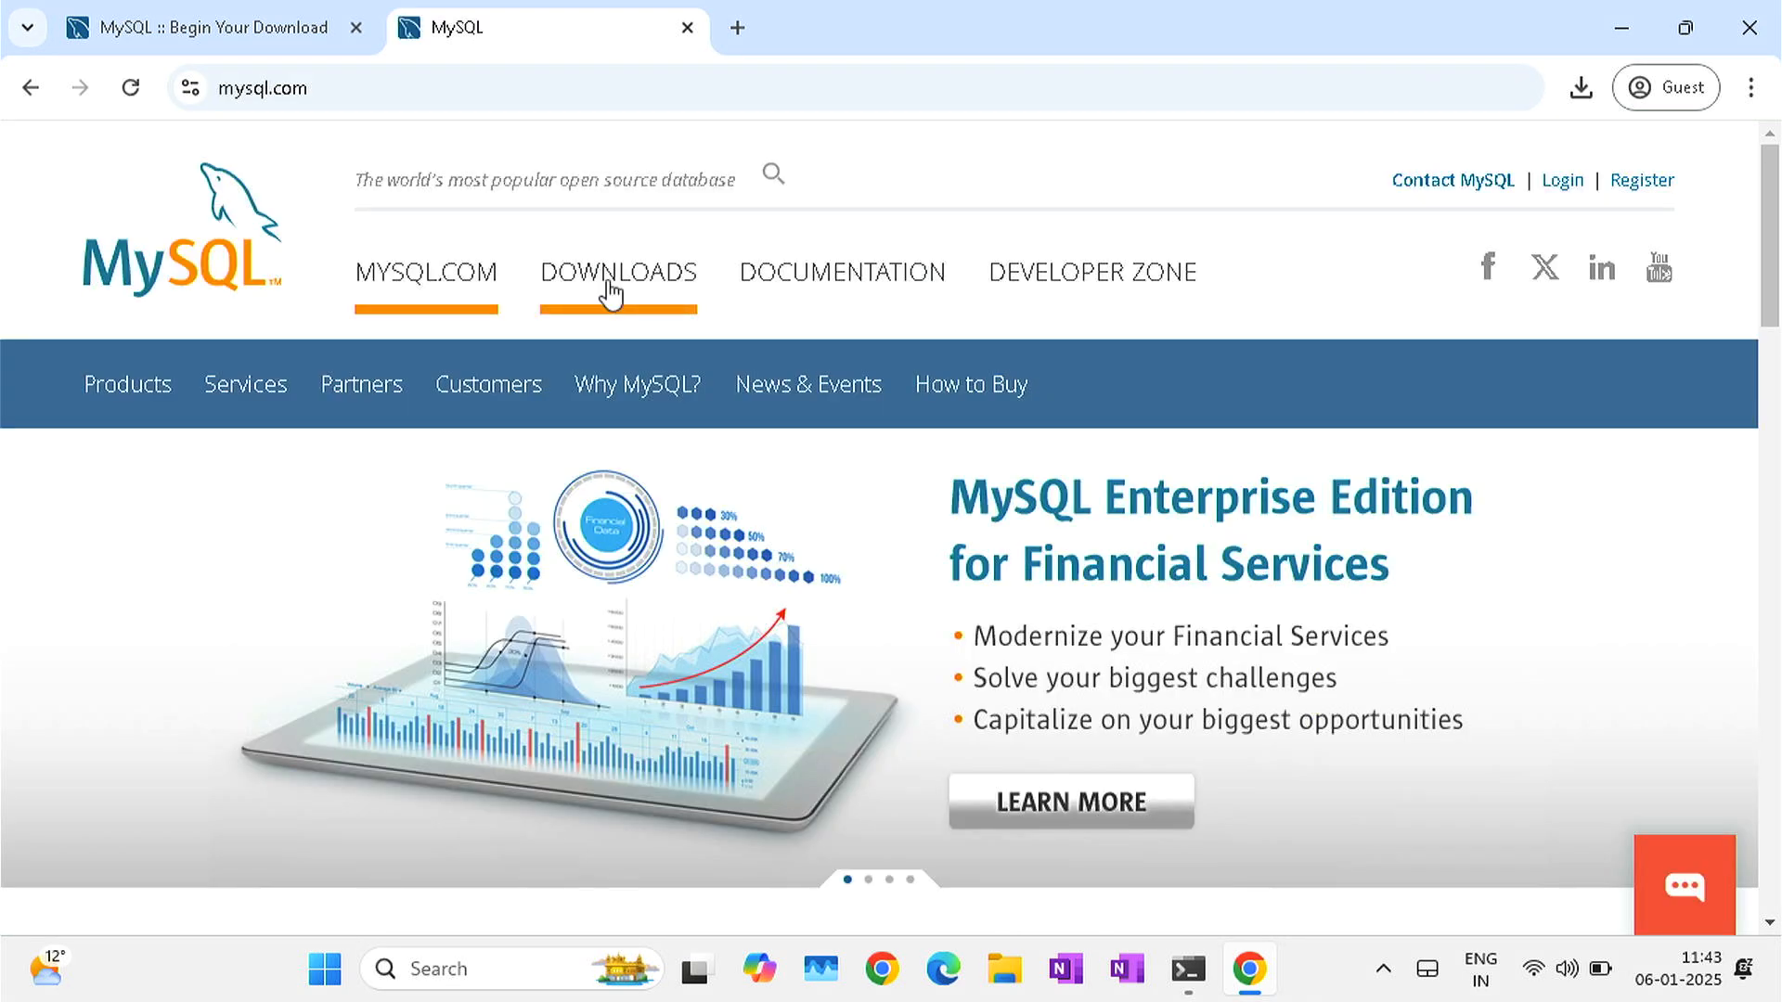
click(610, 295)
scroll(618, 502, down, 4)
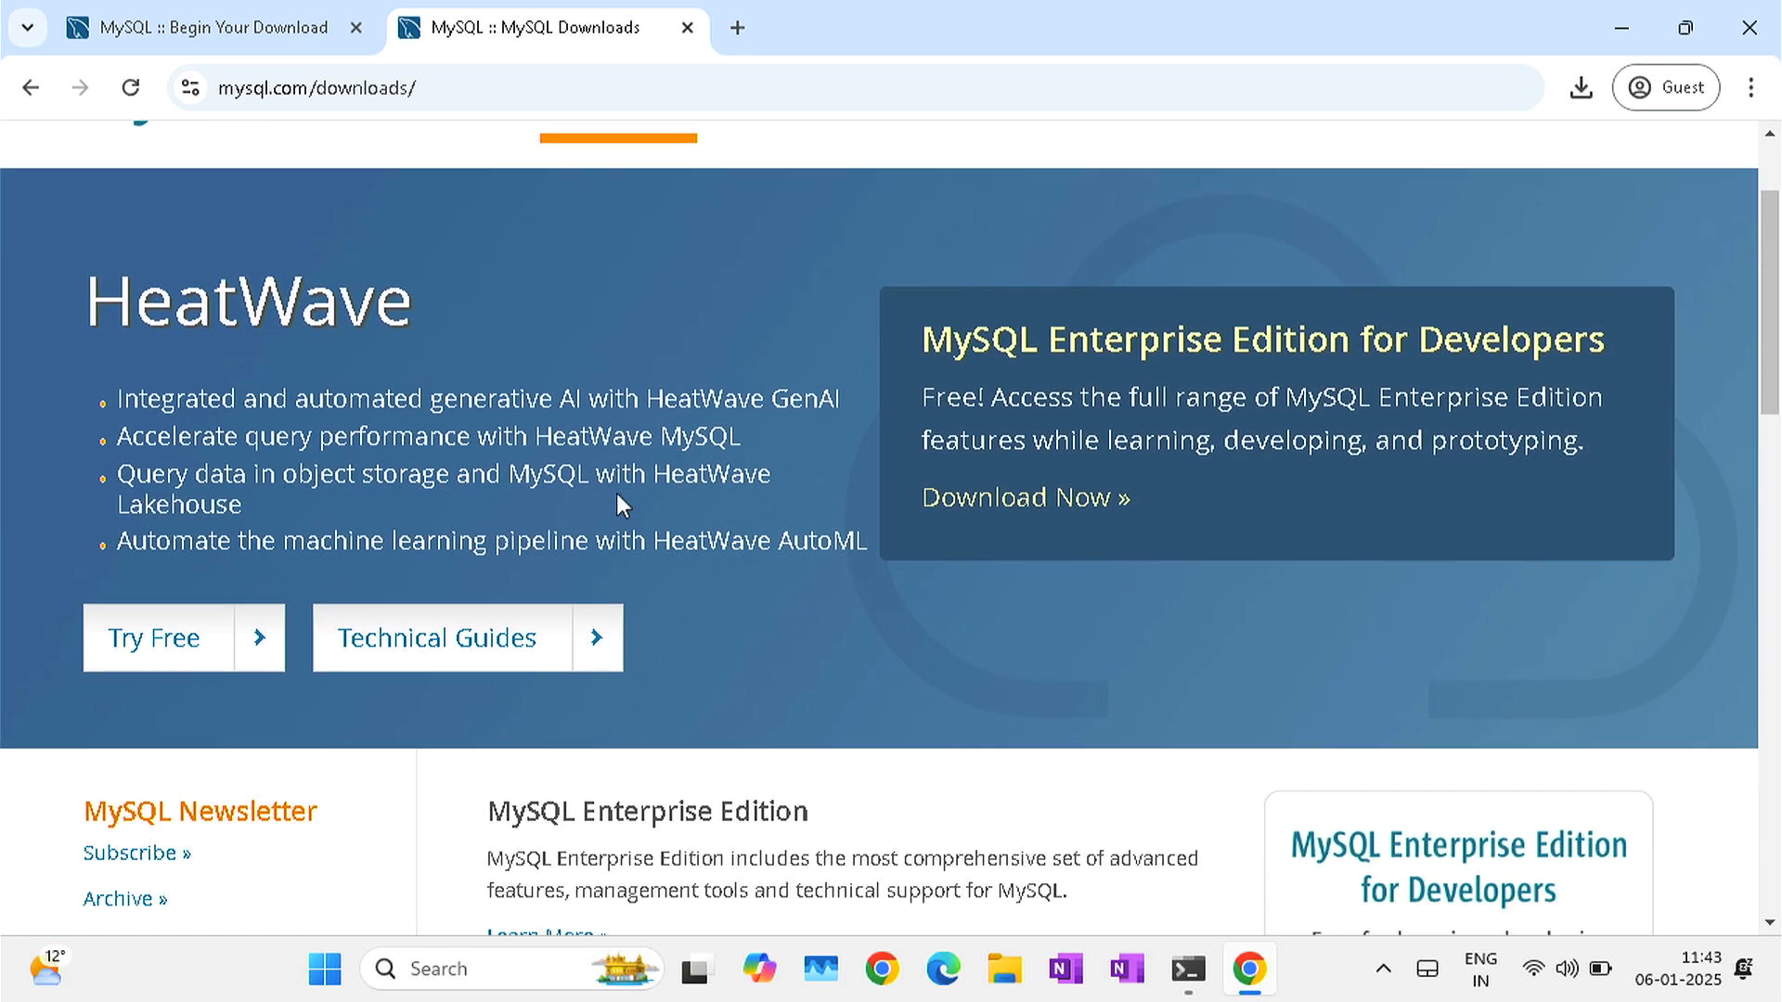
scroll(619, 505, down, 7)
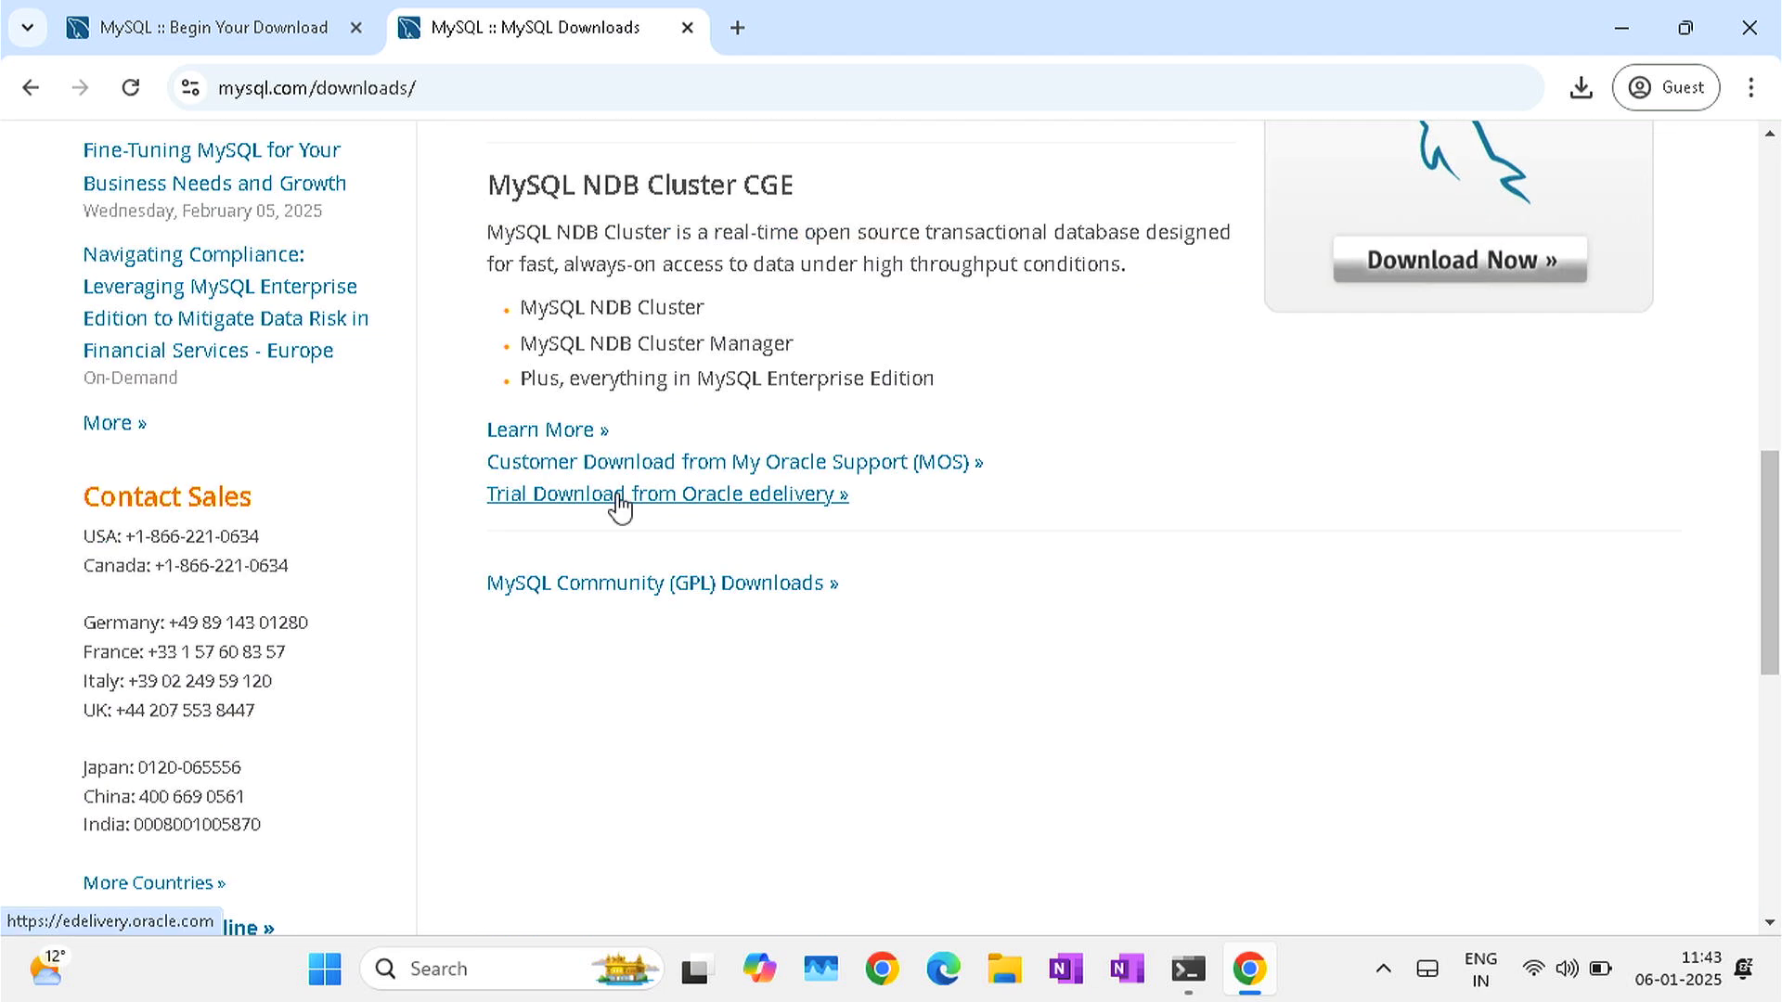
click(604, 585)
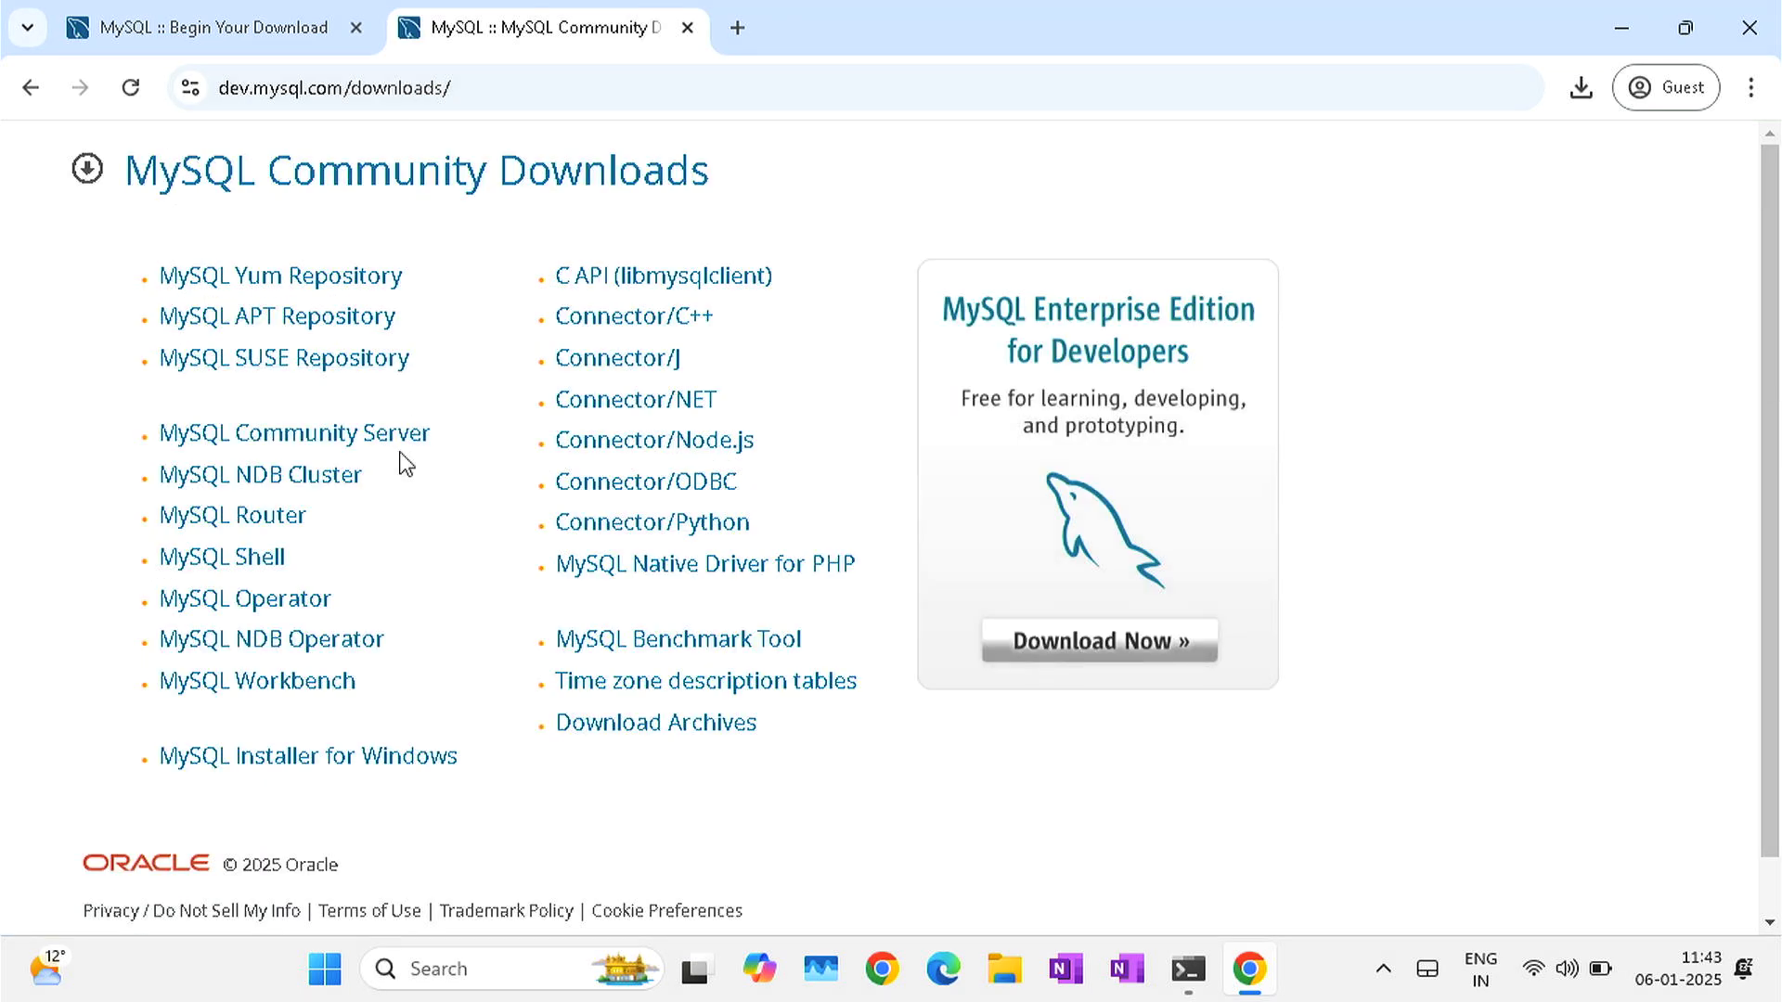
click(256, 692)
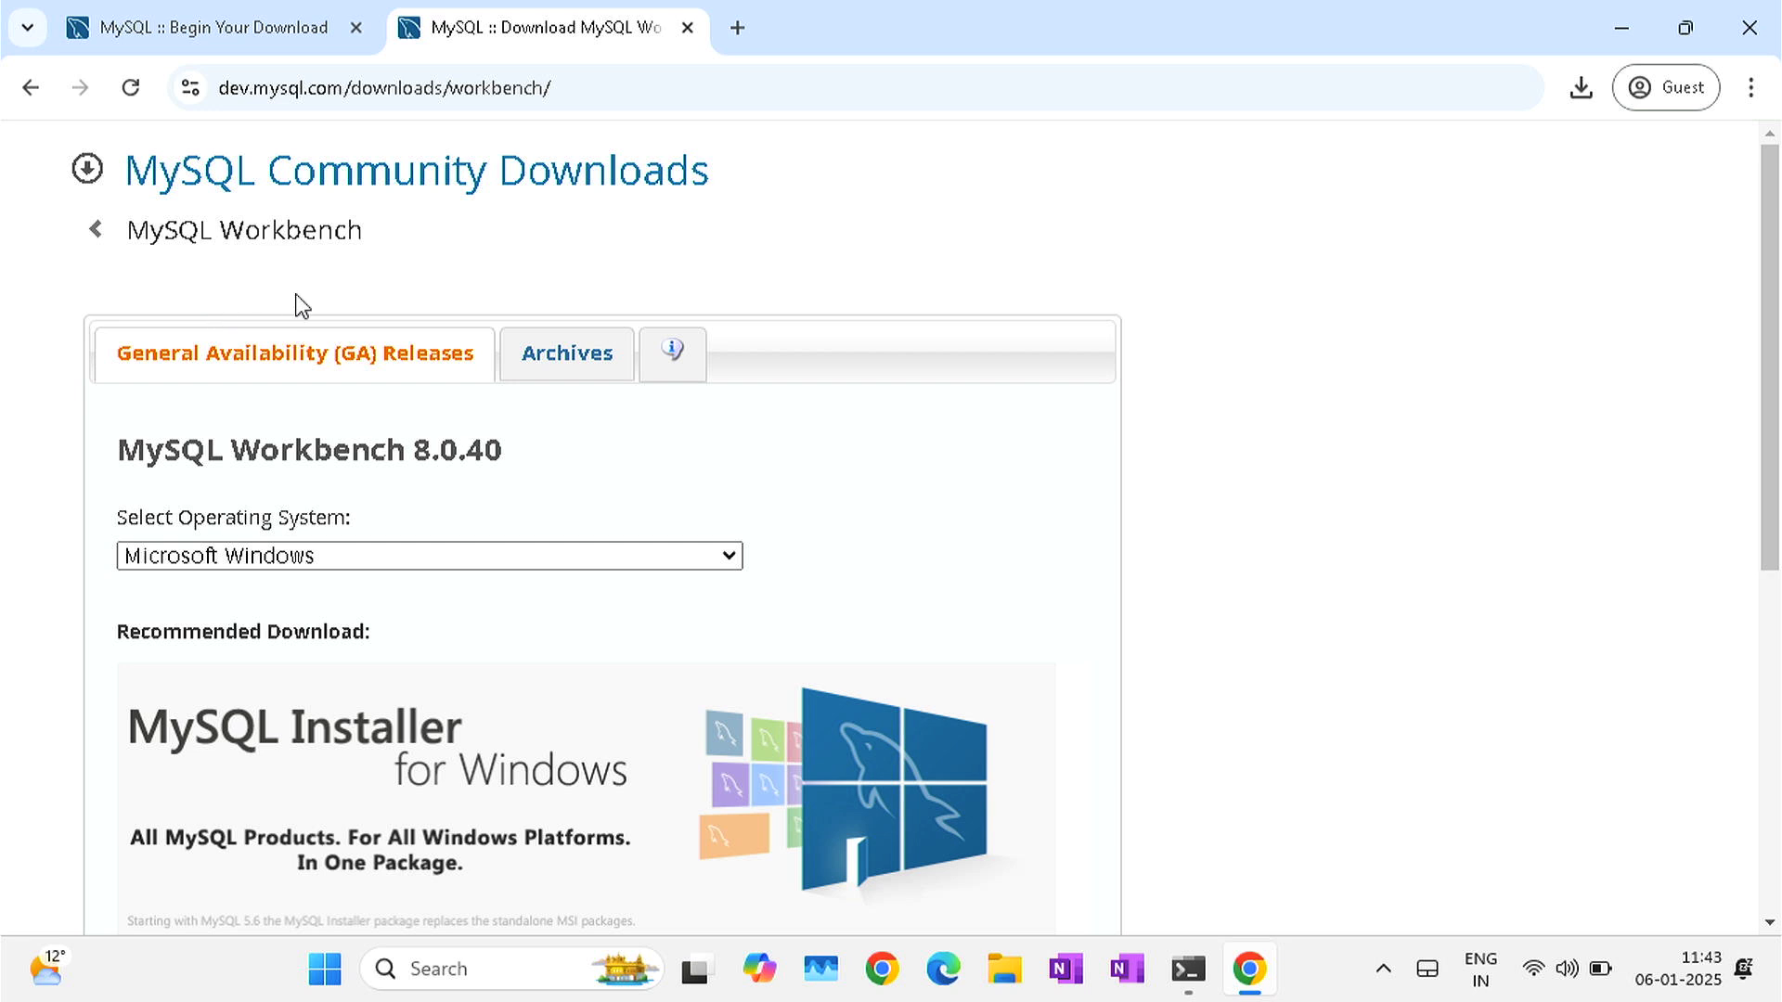
- Download and save the Windows 64-bit Workbench 8.0.40 MSI installer, skipping sign-in
click(379, 559)
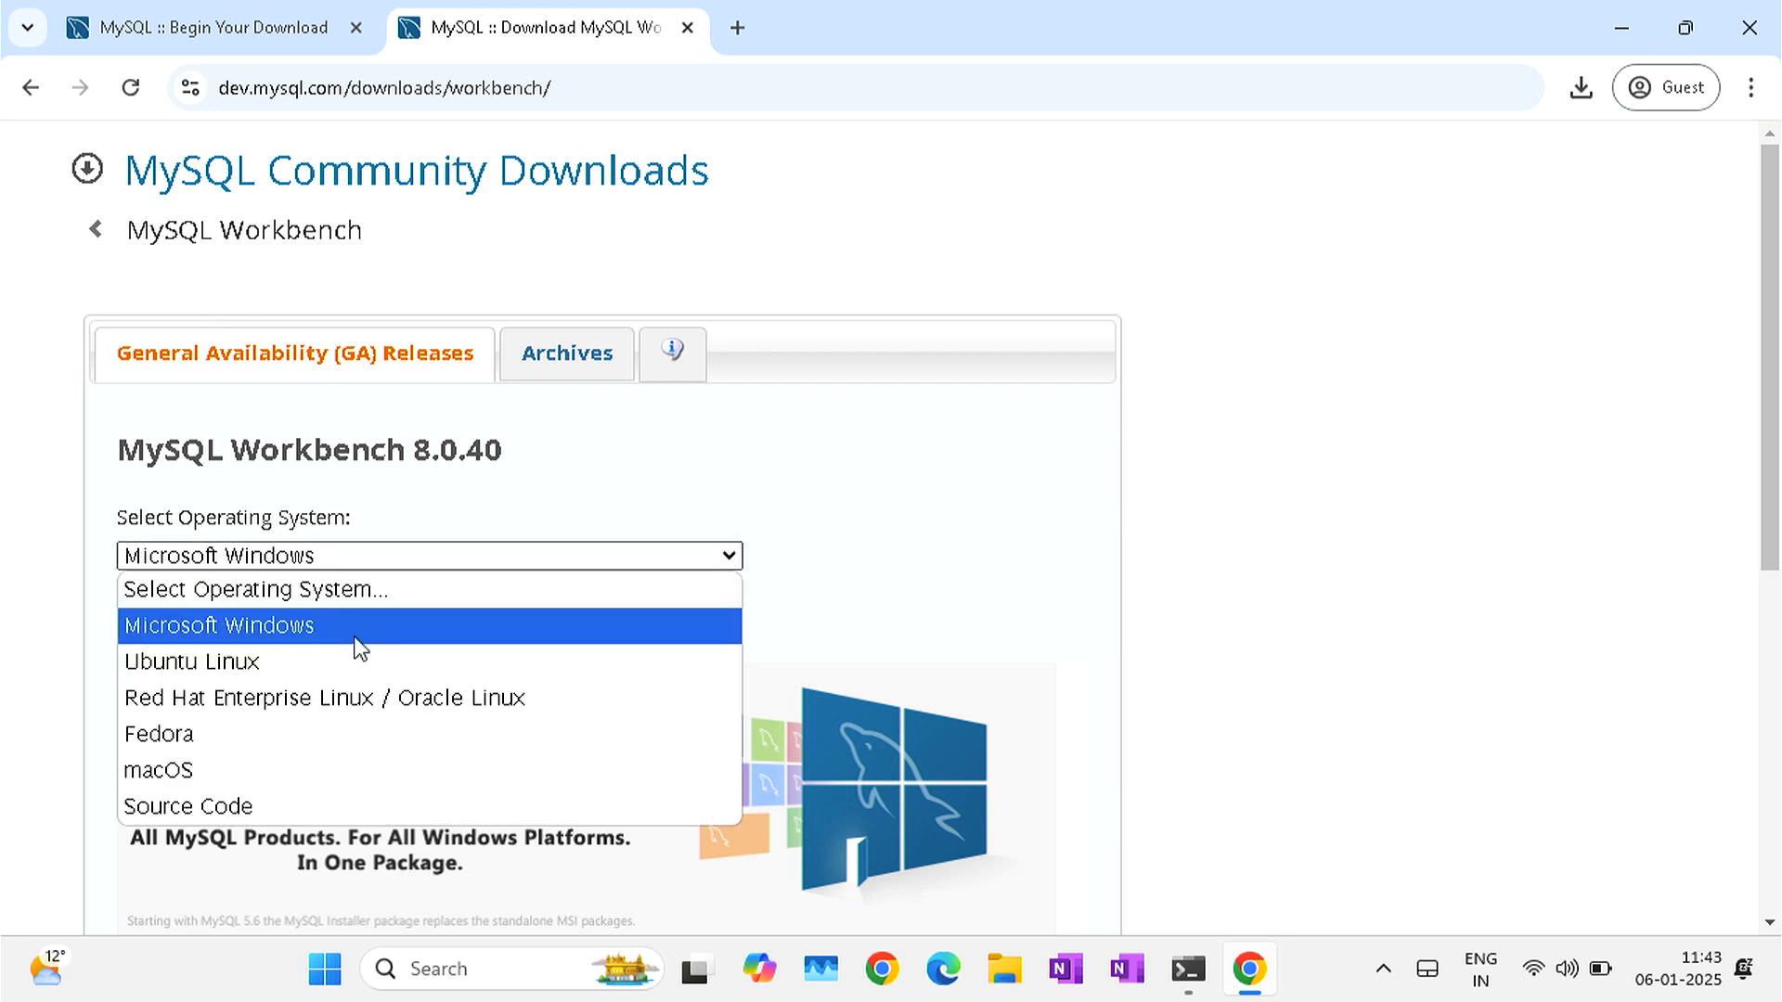
click(358, 637)
scroll(356, 640, down, 5)
scroll(357, 645, down, 2)
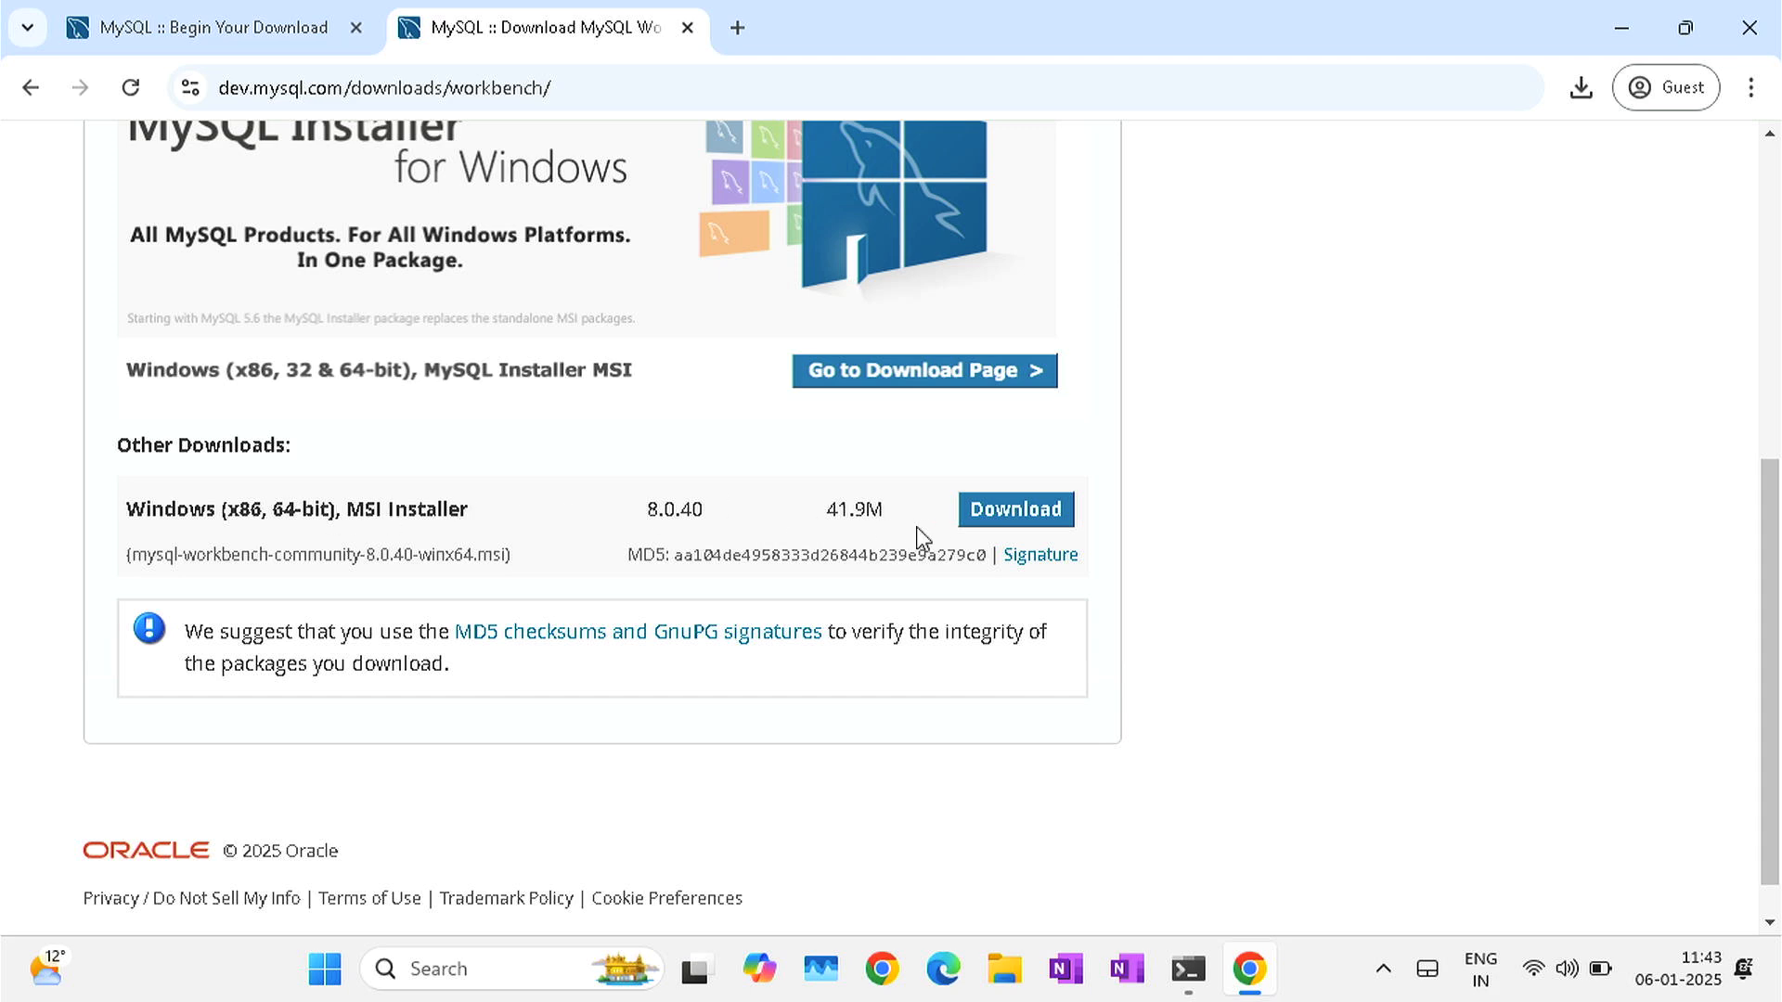
click(997, 521)
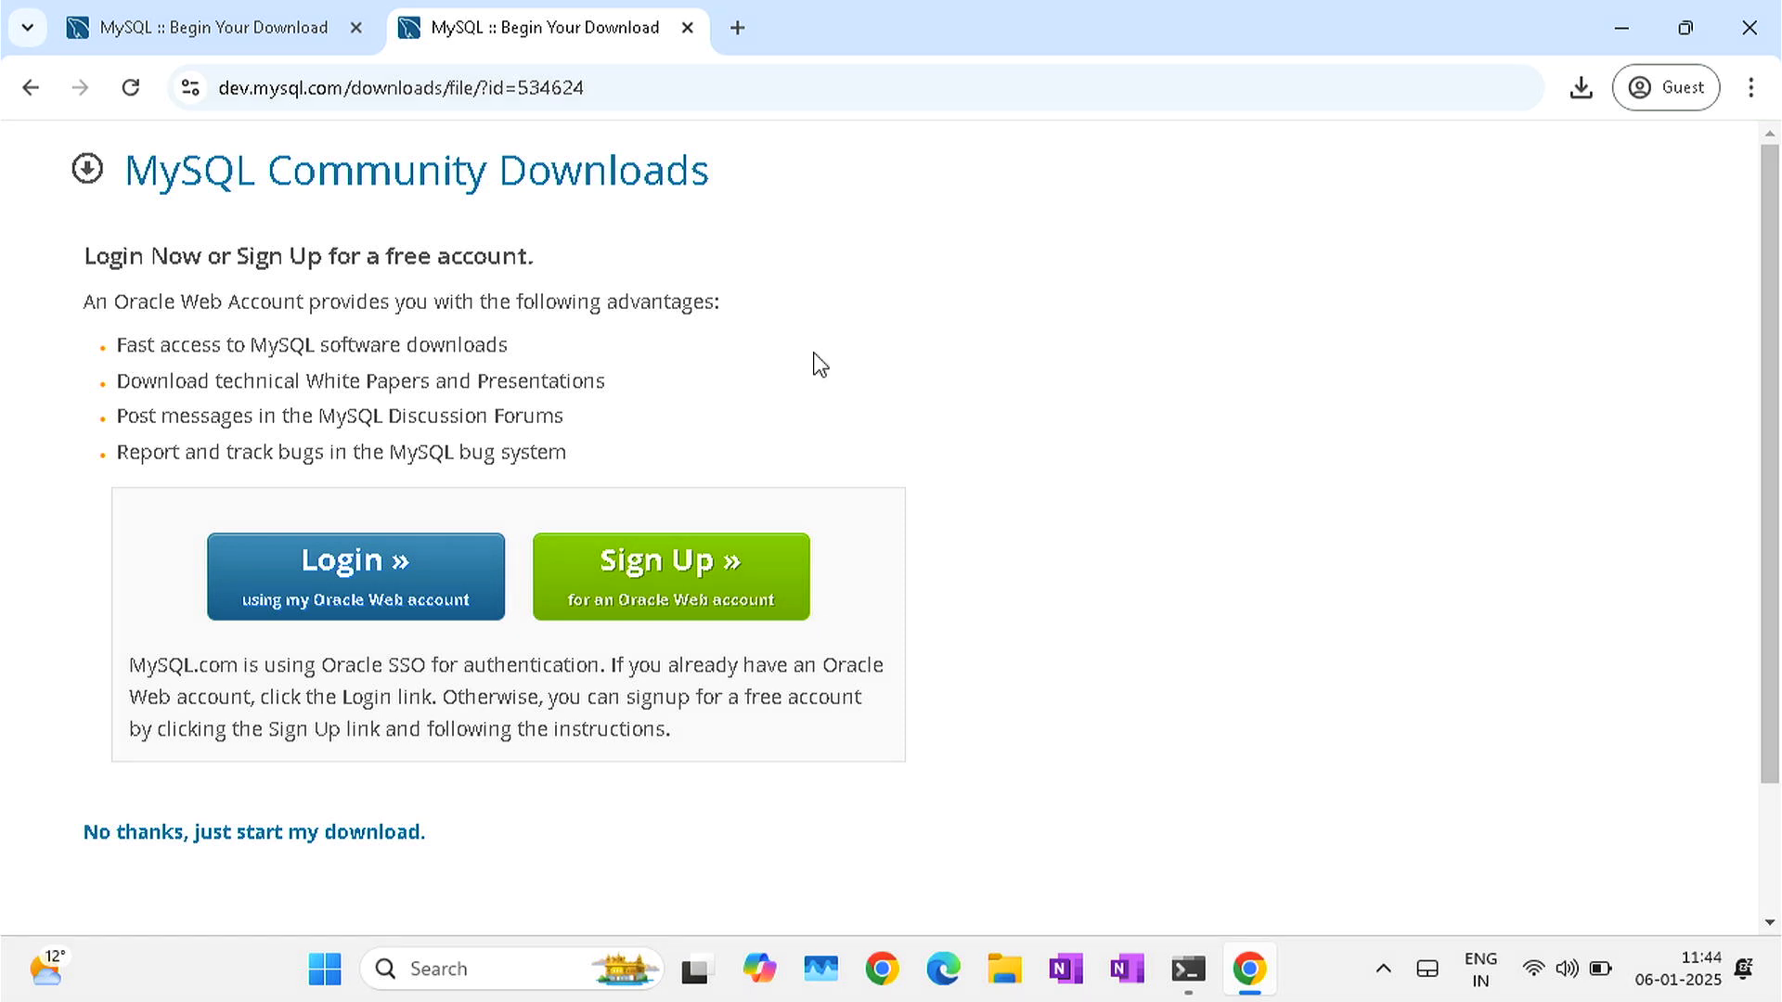
scroll(819, 364, down, 2)
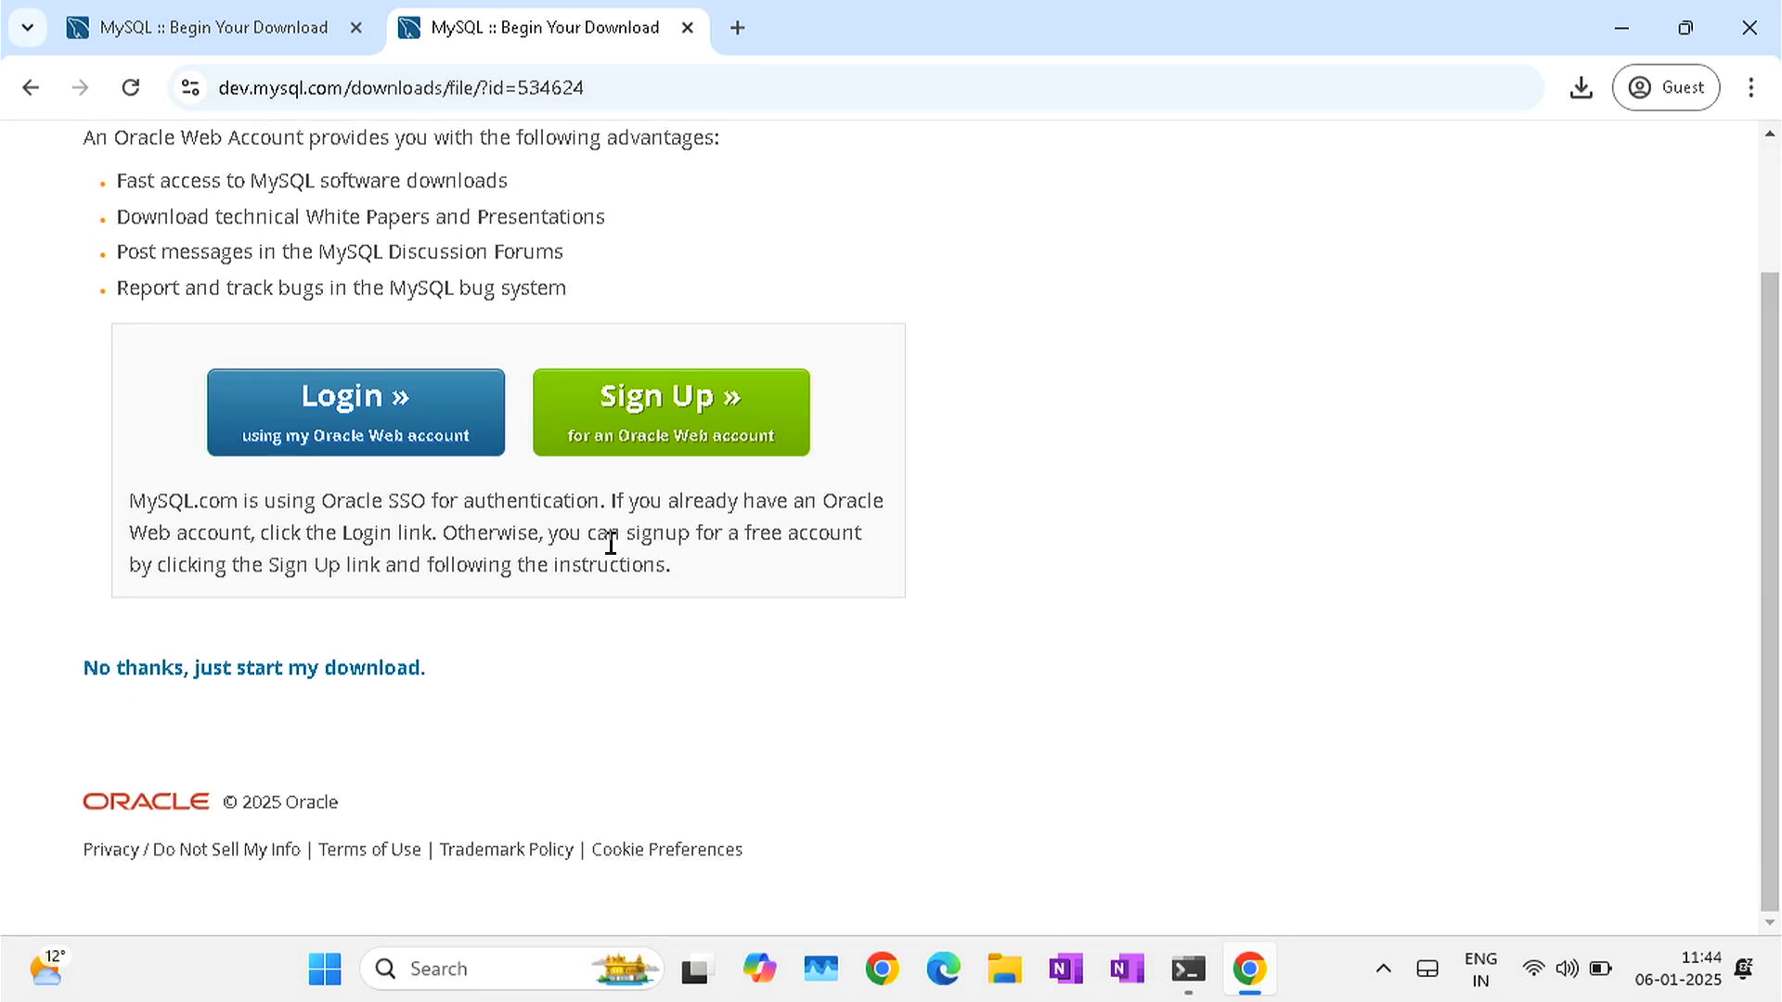
click(212, 688)
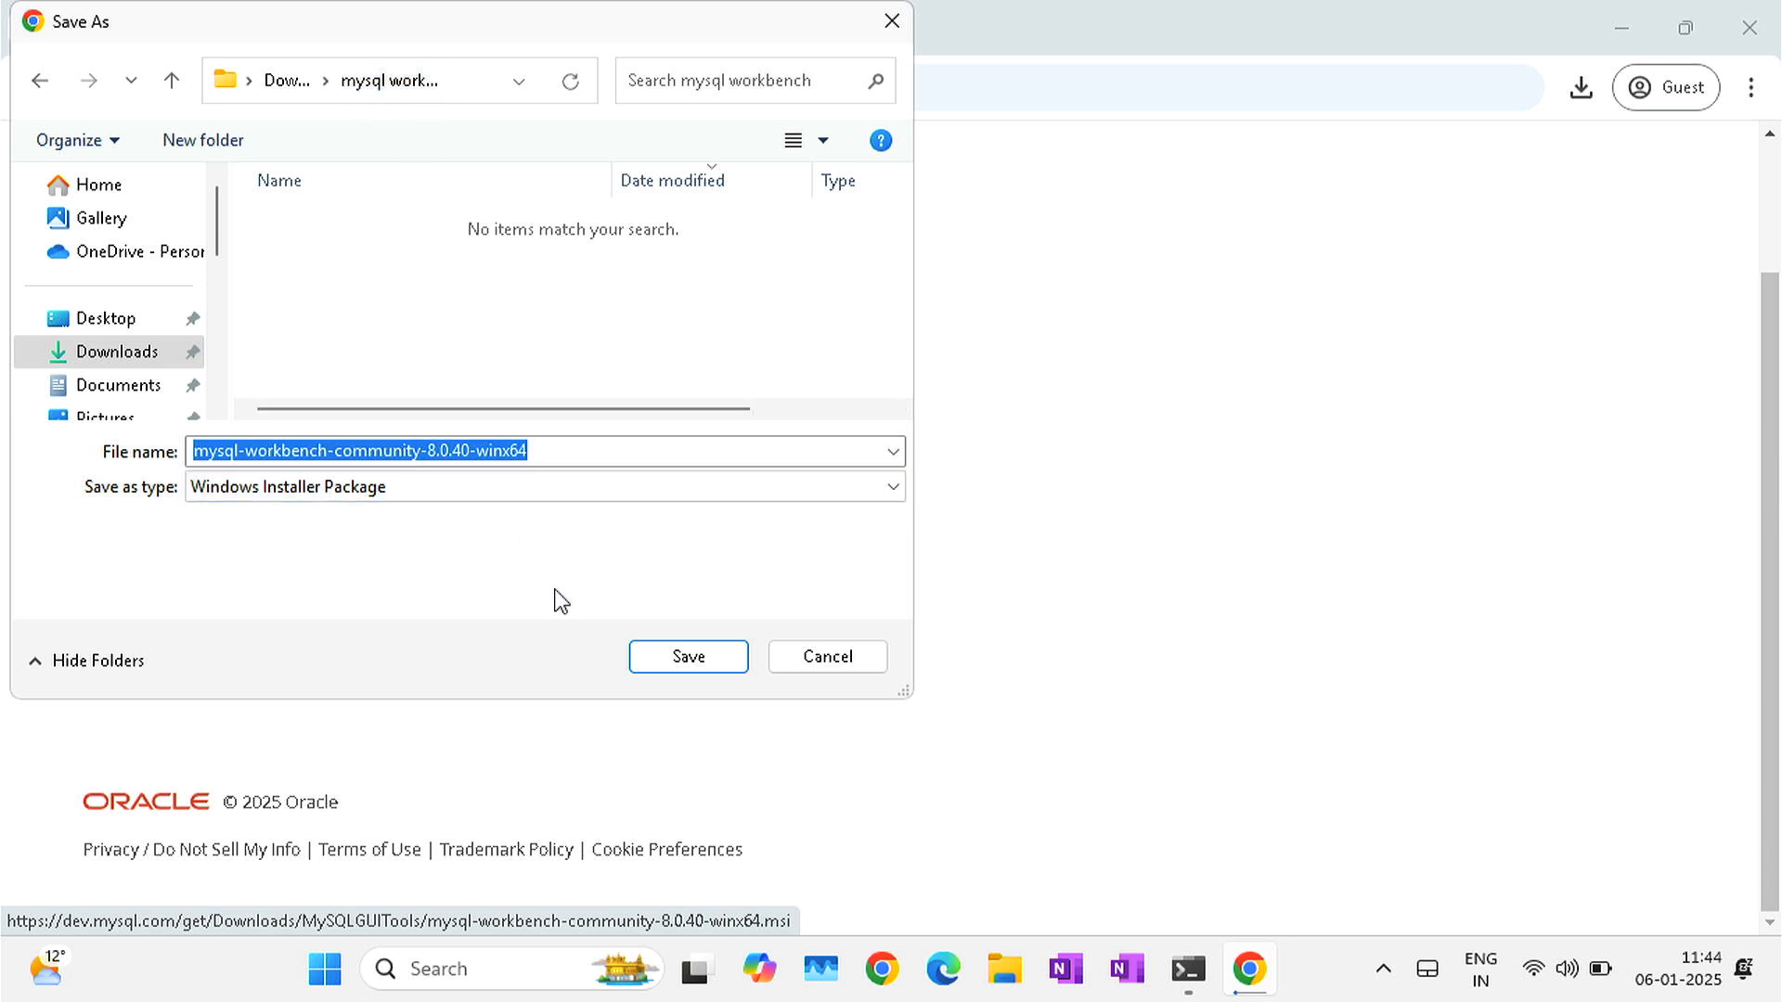
click(689, 657)
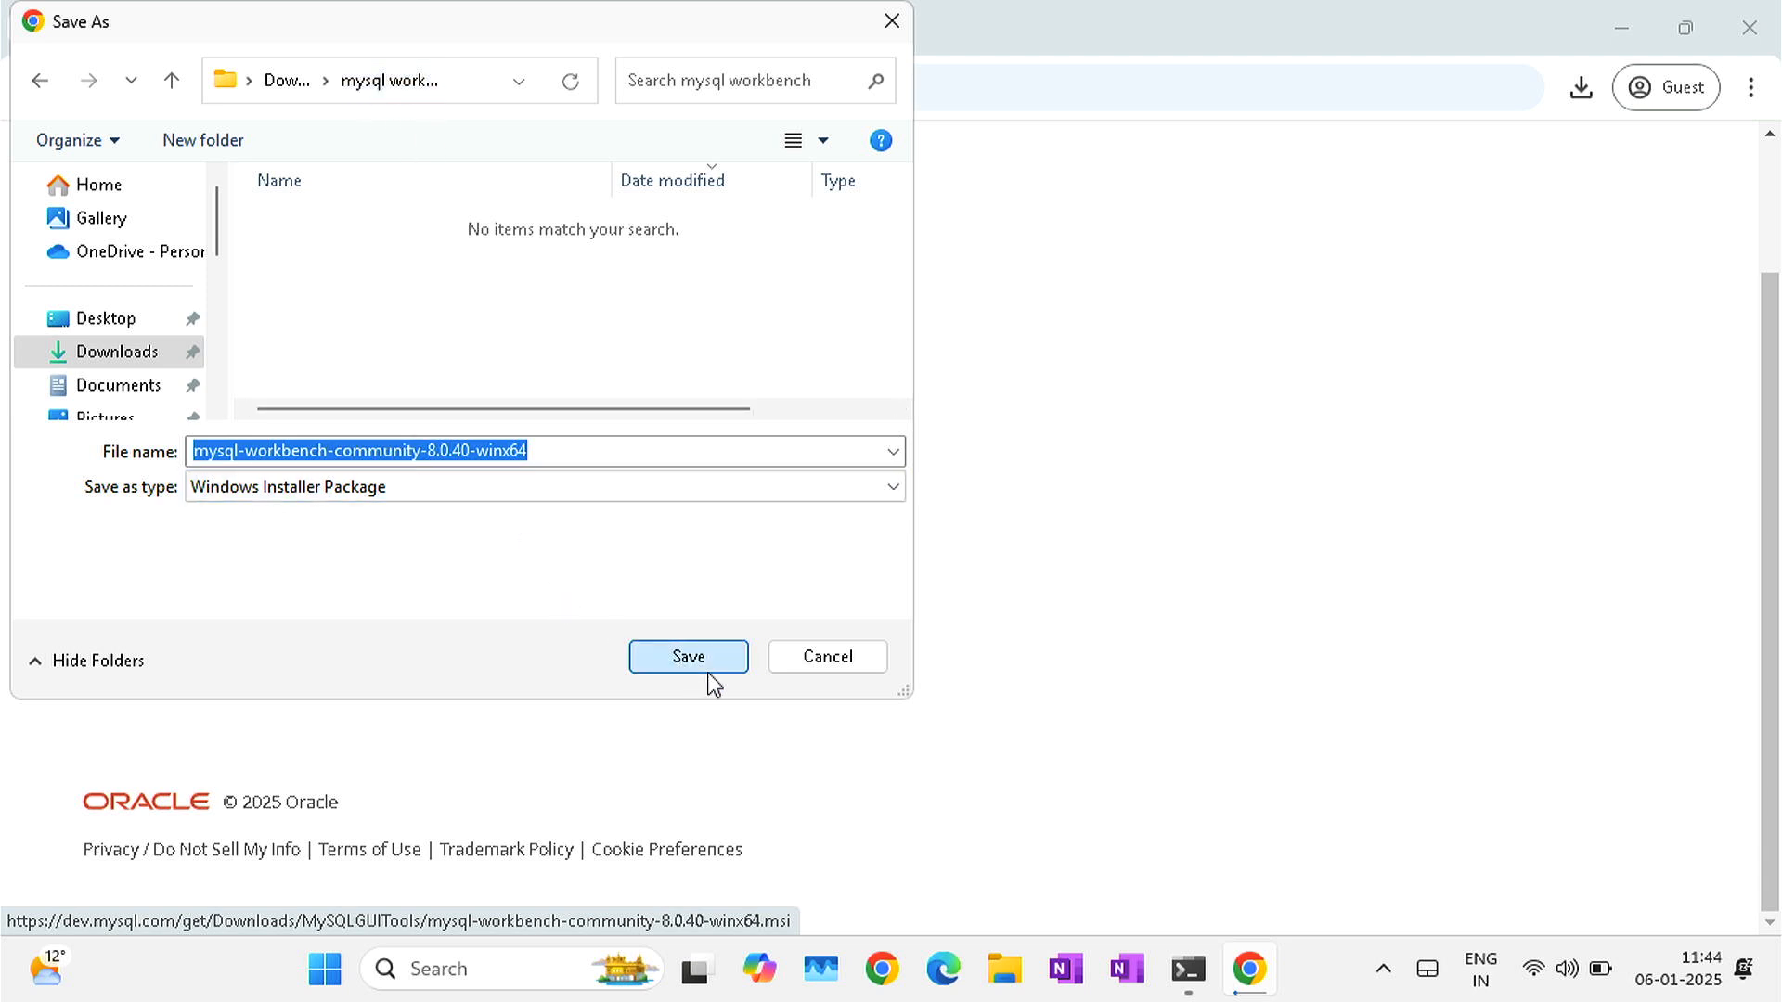
click(1582, 89)
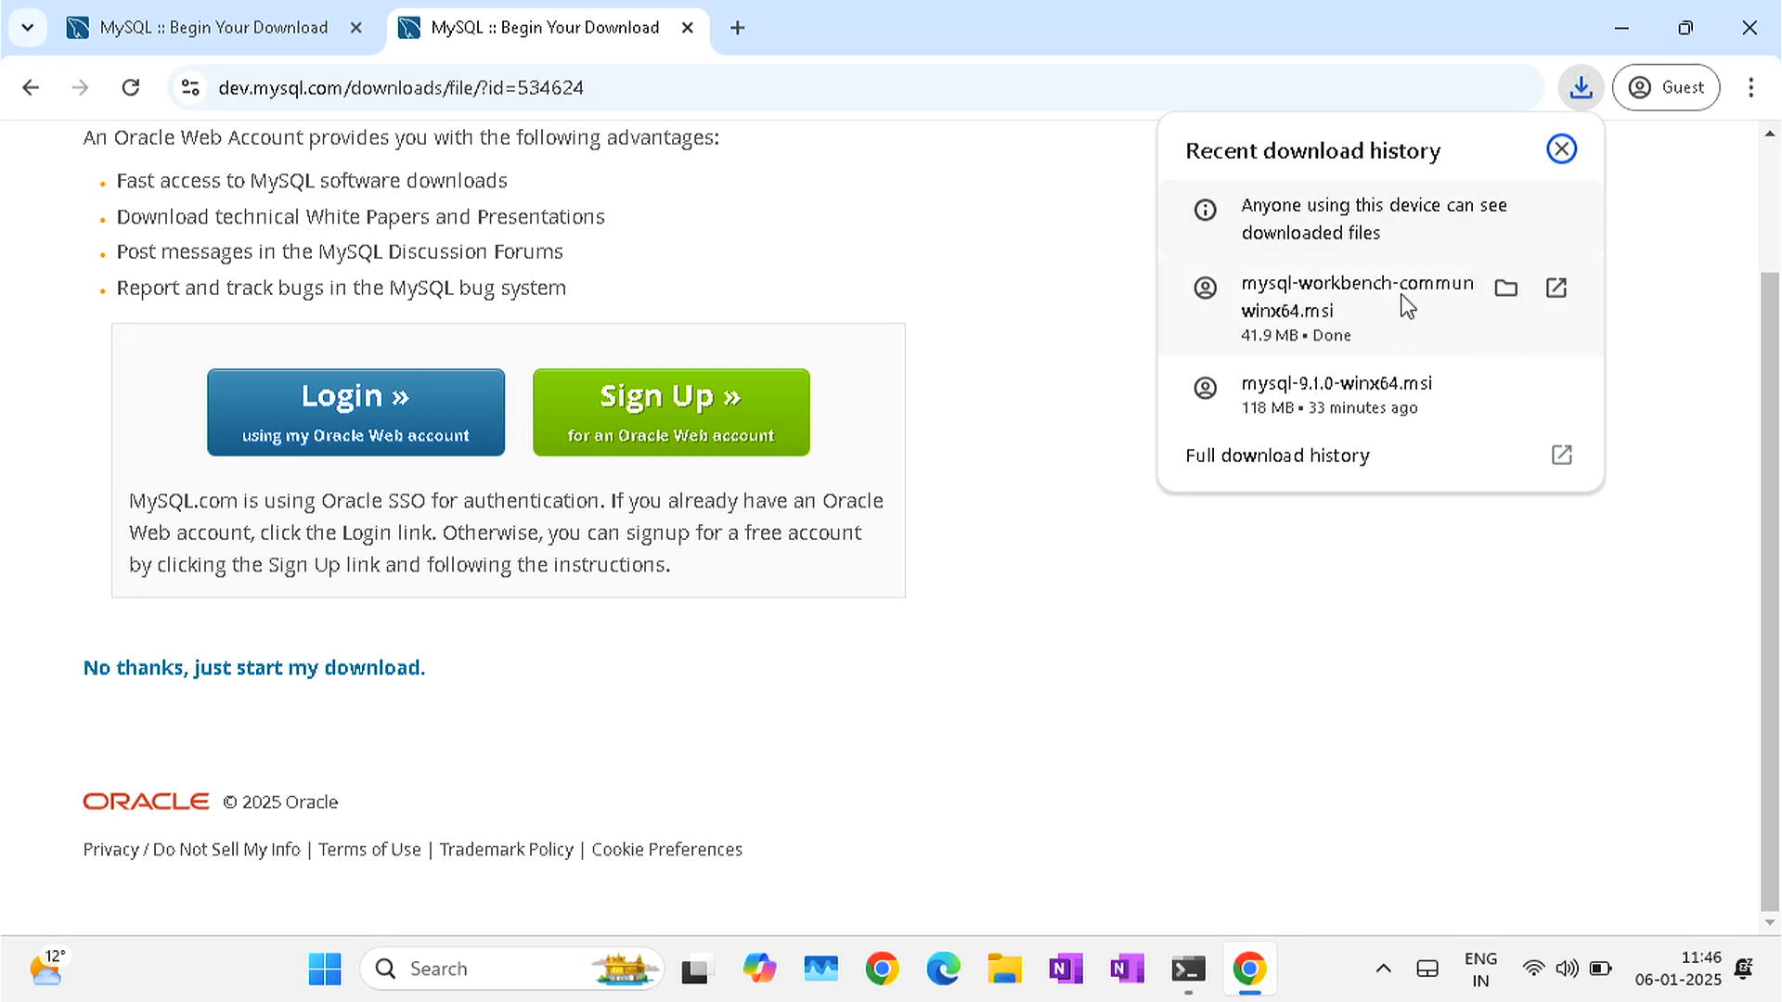
- Launch the downloaded Workbench installer and minimize the browser and terminal to reveal the wizard
click(1343, 316)
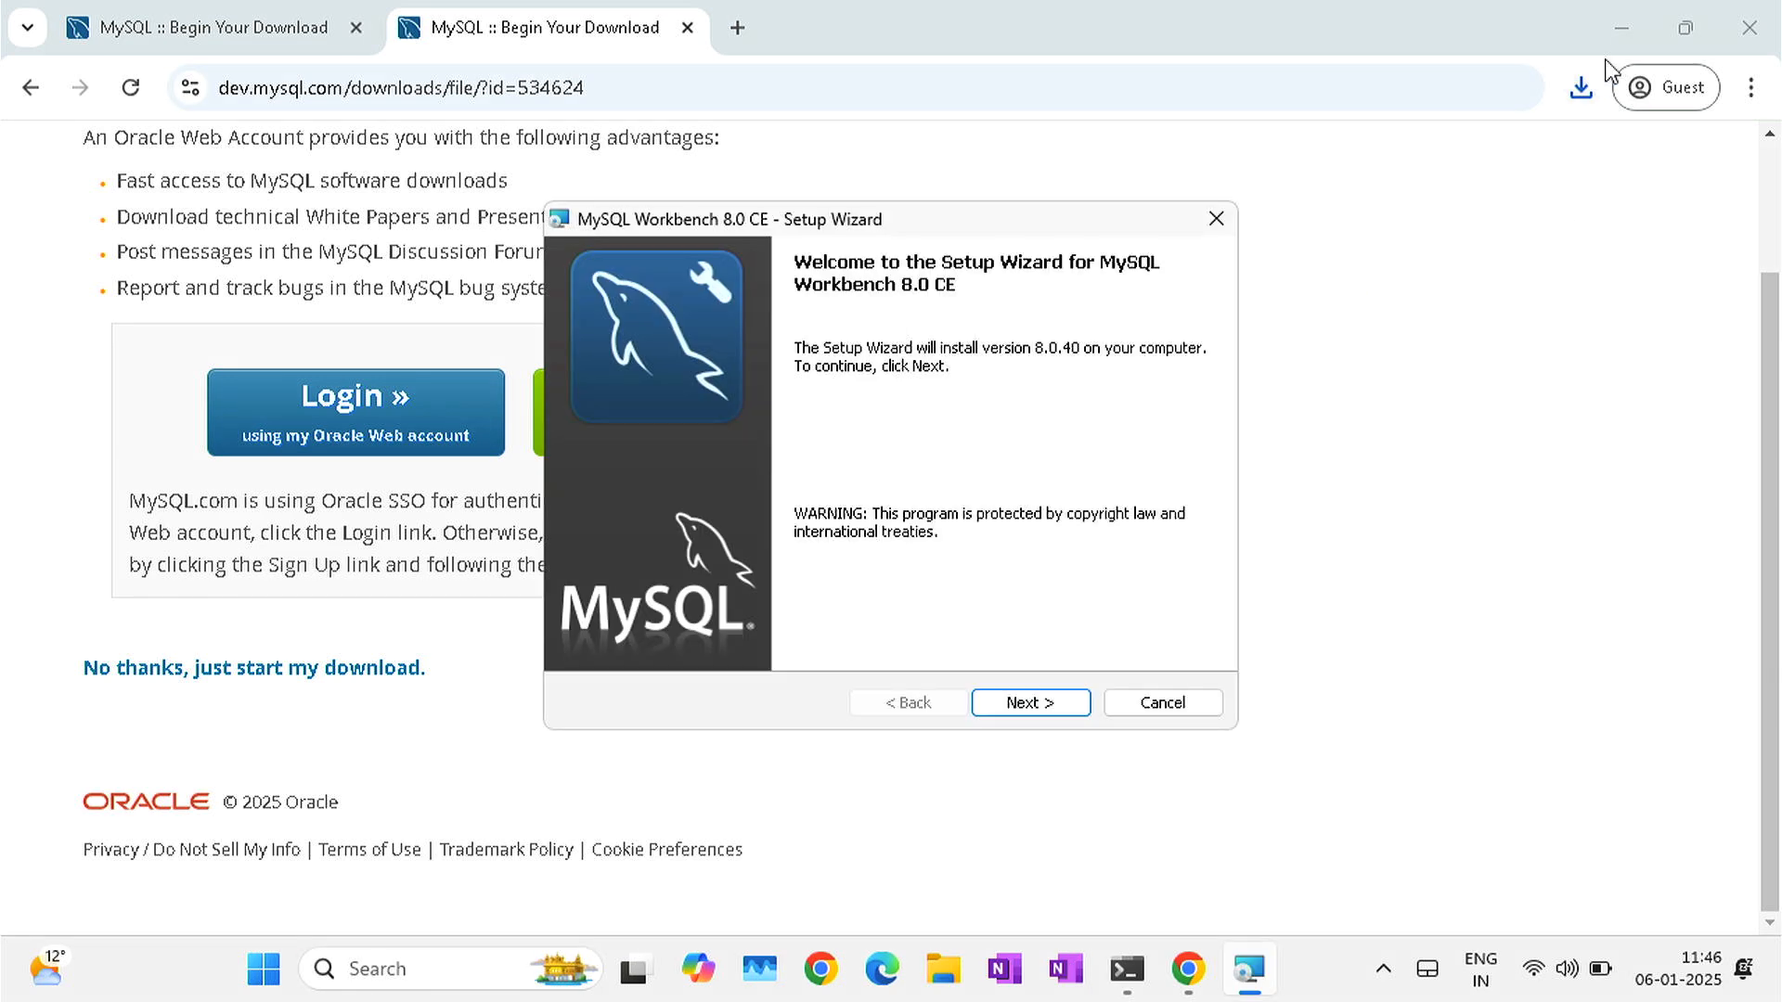
click(1624, 33)
click(1625, 42)
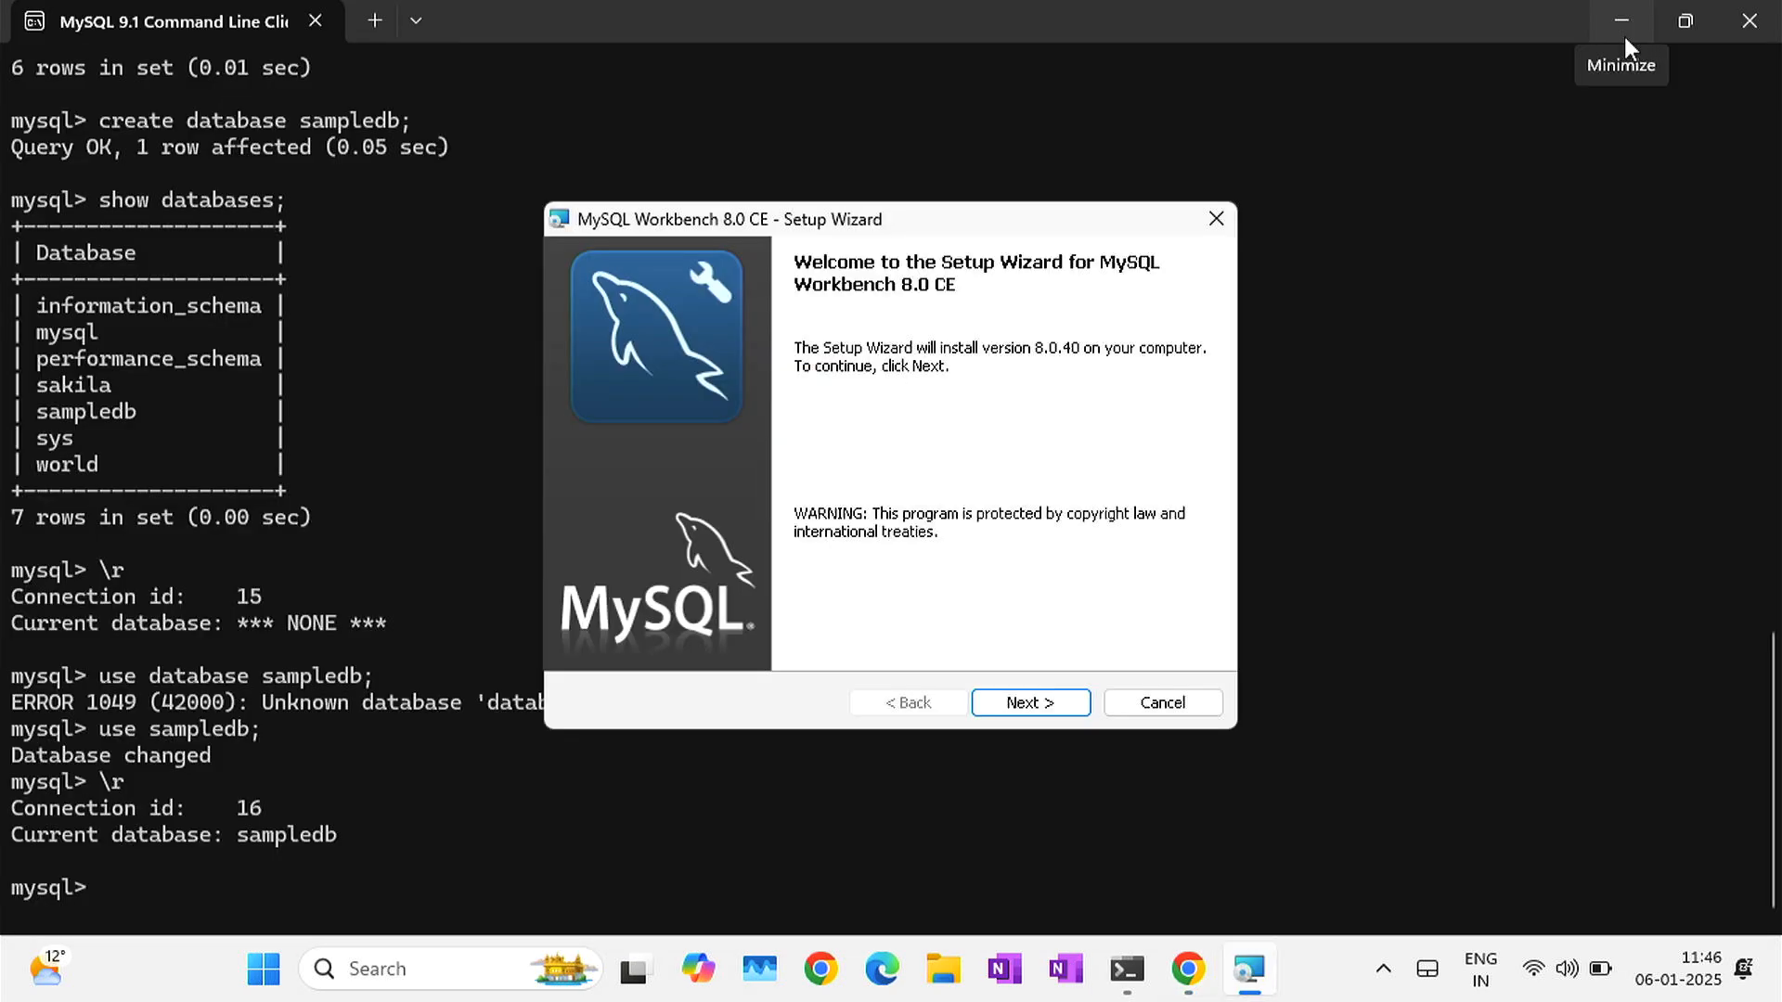
click(1625, 36)
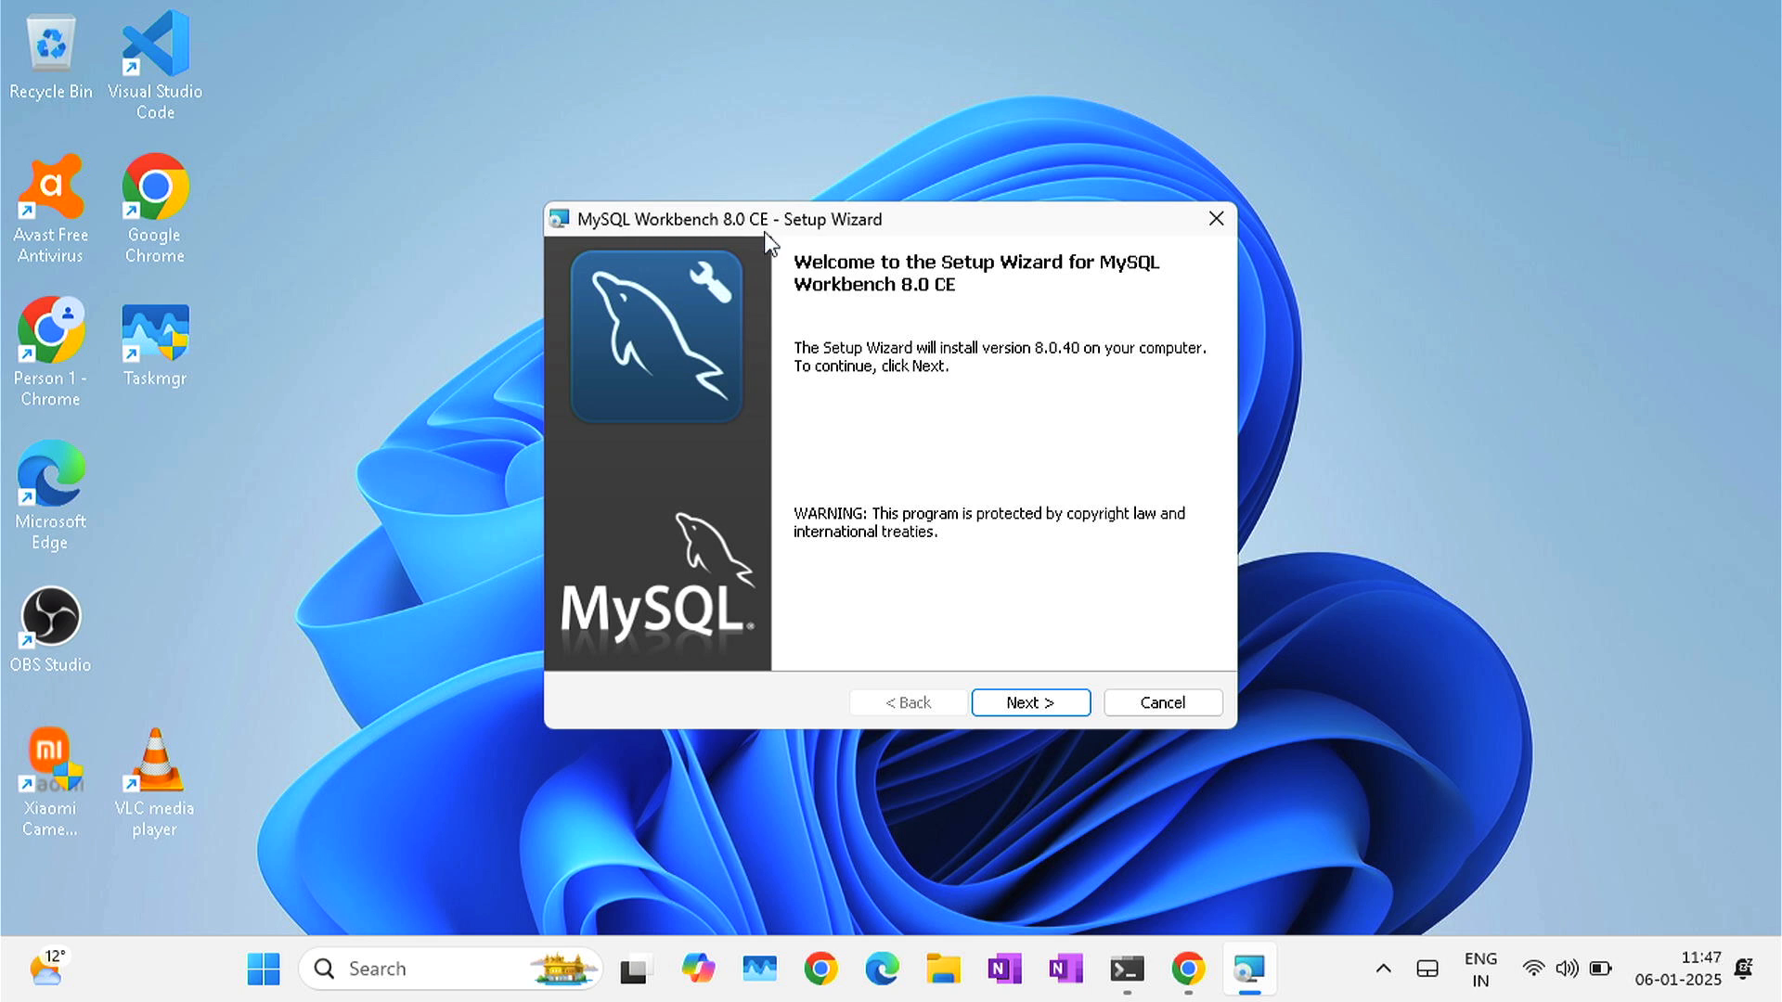
- Install MySQL Workbench 8.0 CE with the default folder and Complete setup type, approving UAC
click(1031, 705)
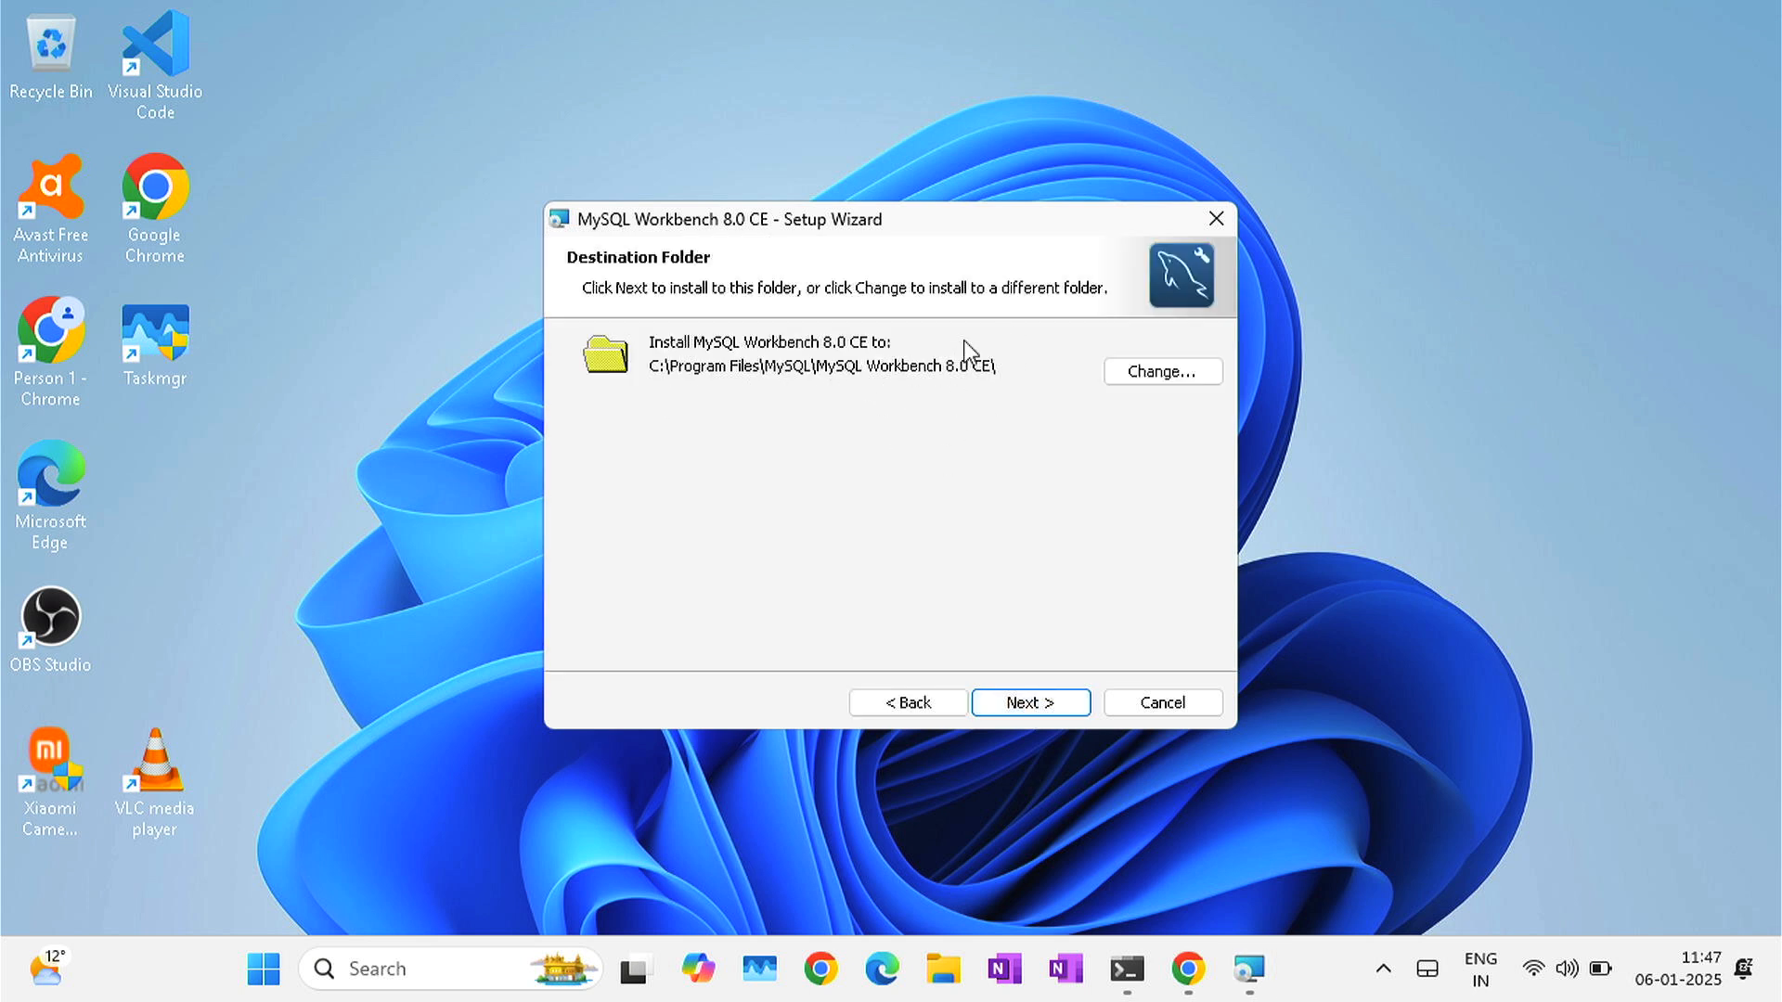
click(1030, 705)
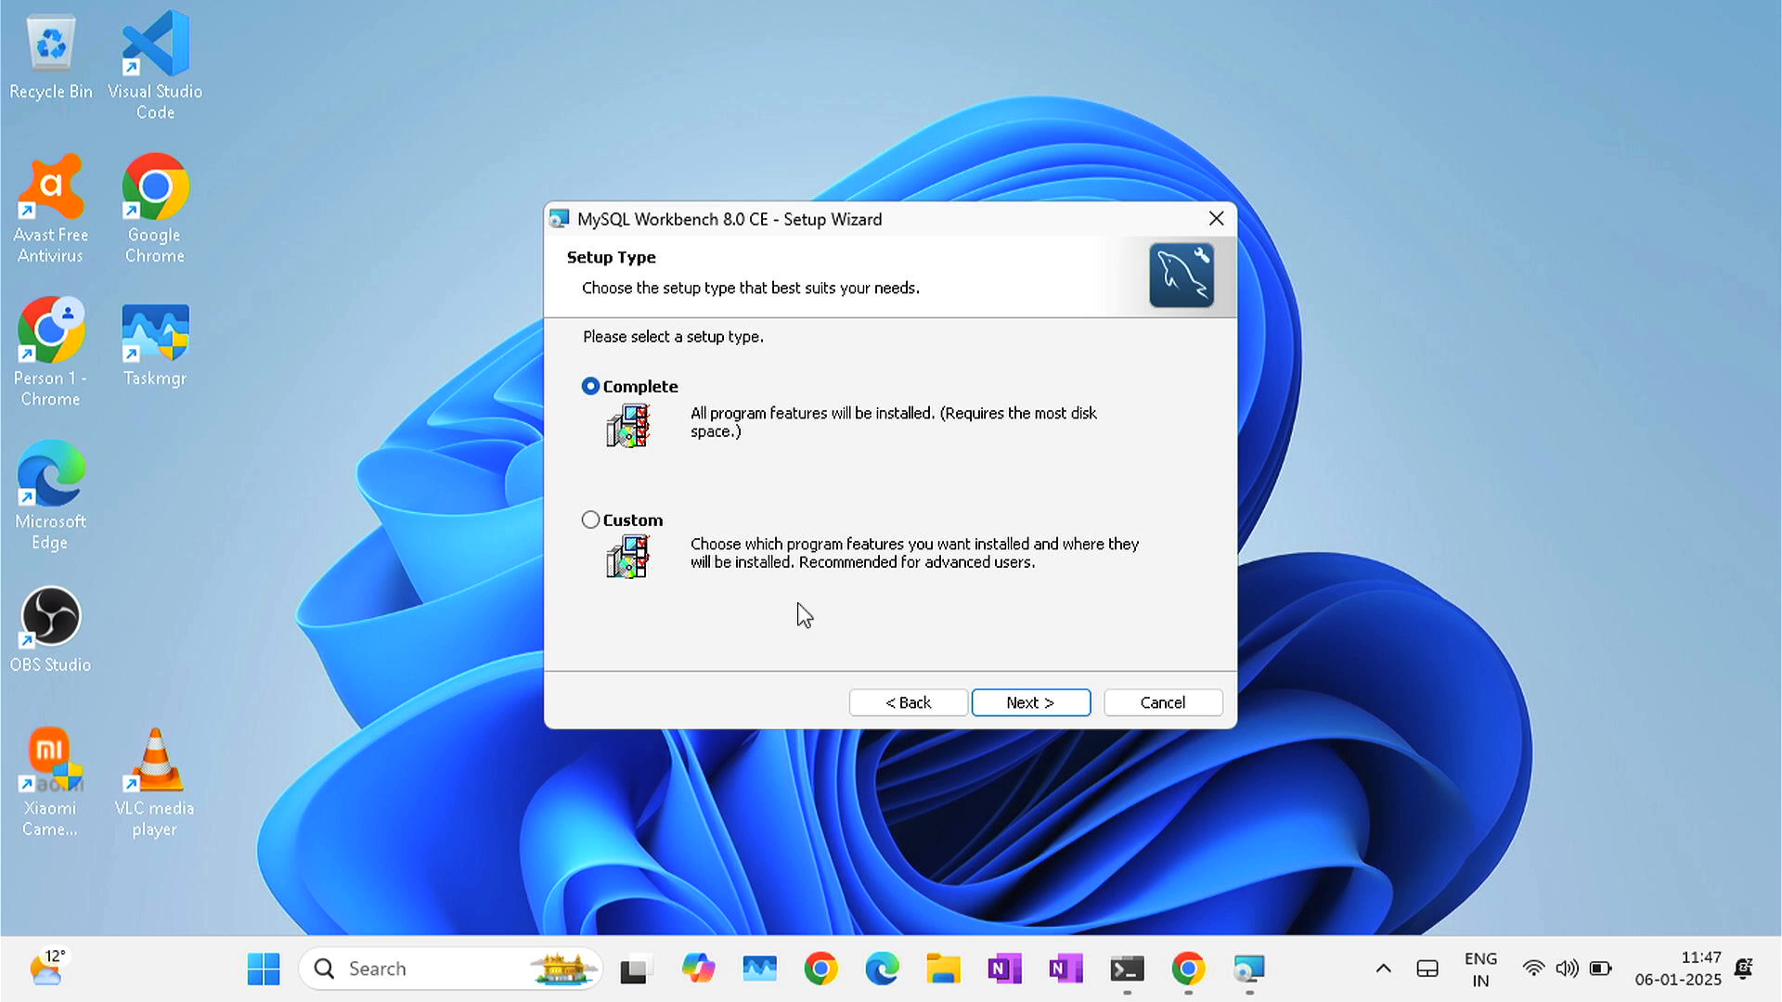
click(1051, 709)
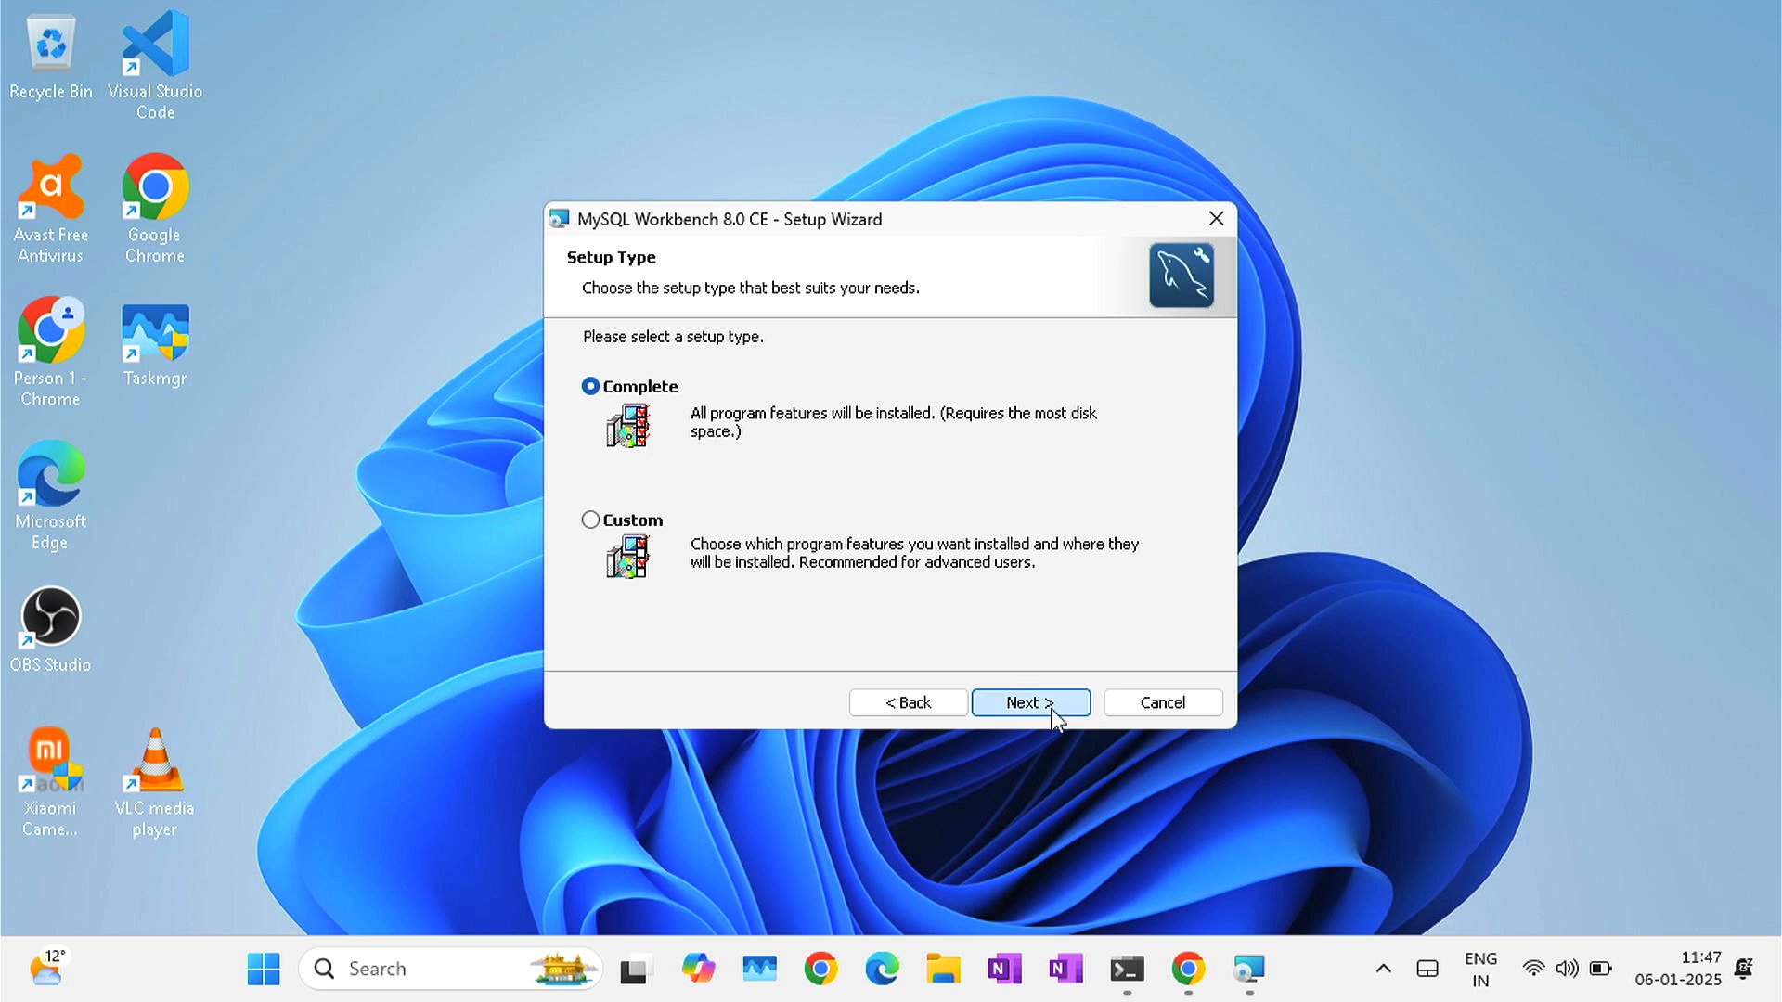
click(1023, 703)
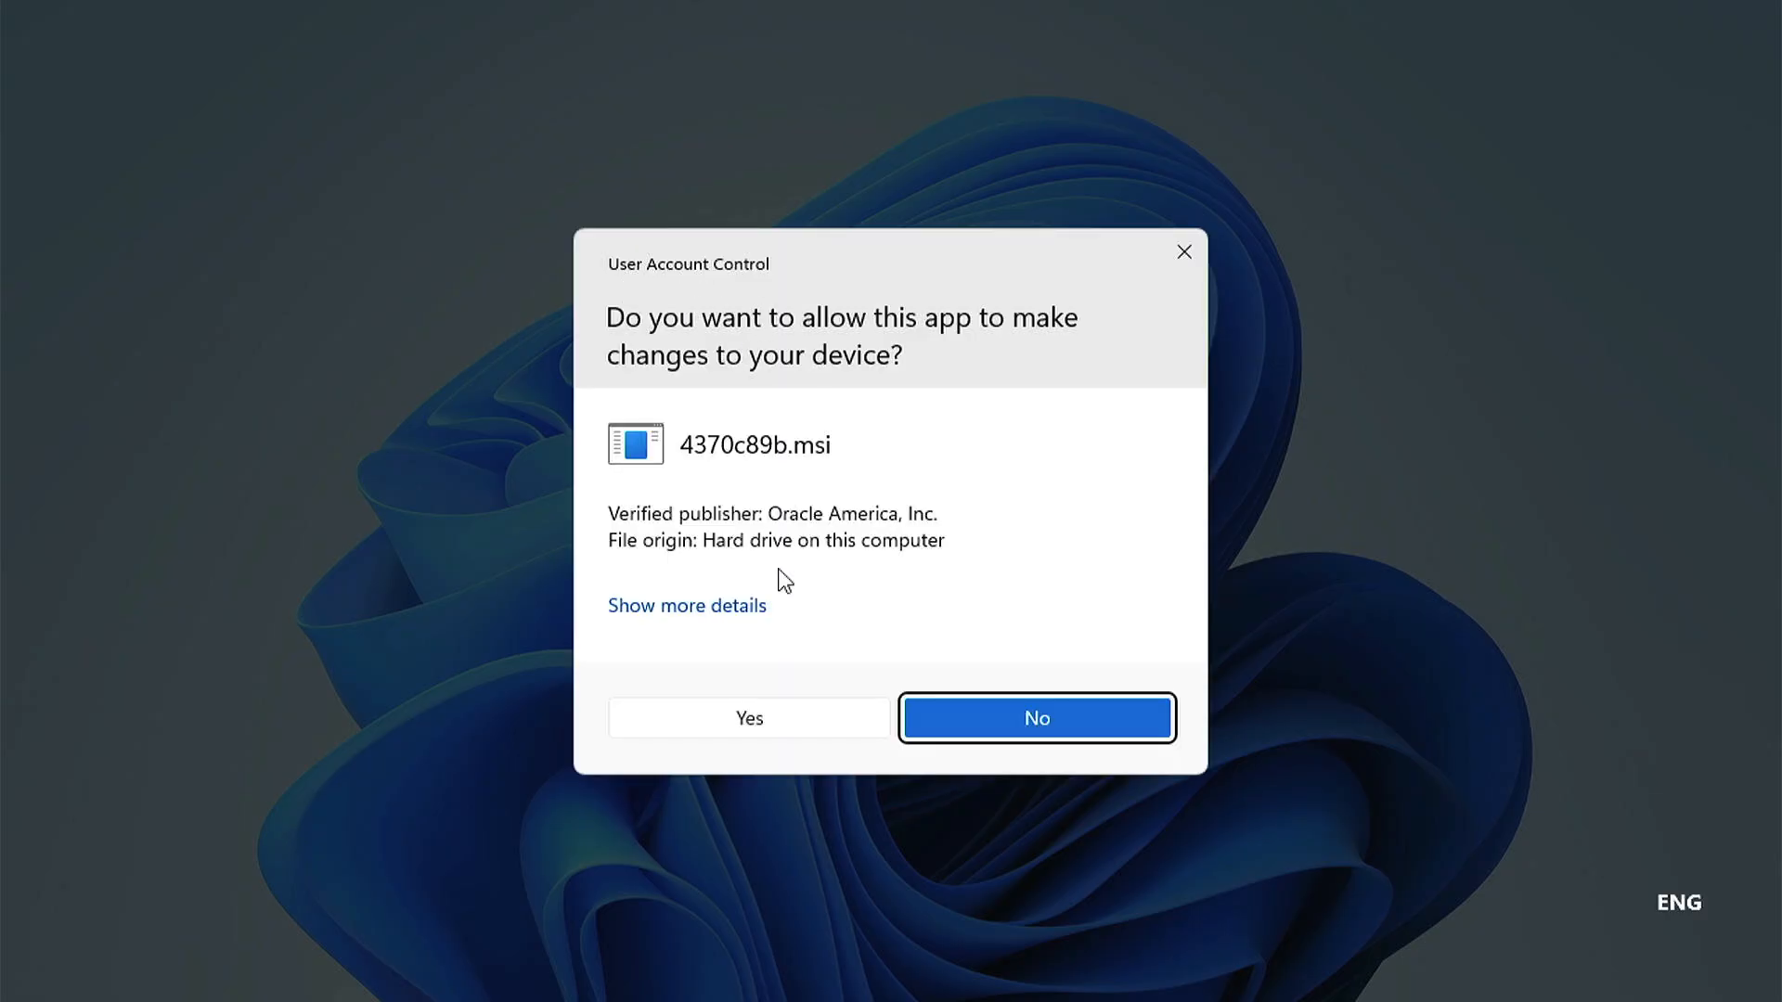
click(767, 729)
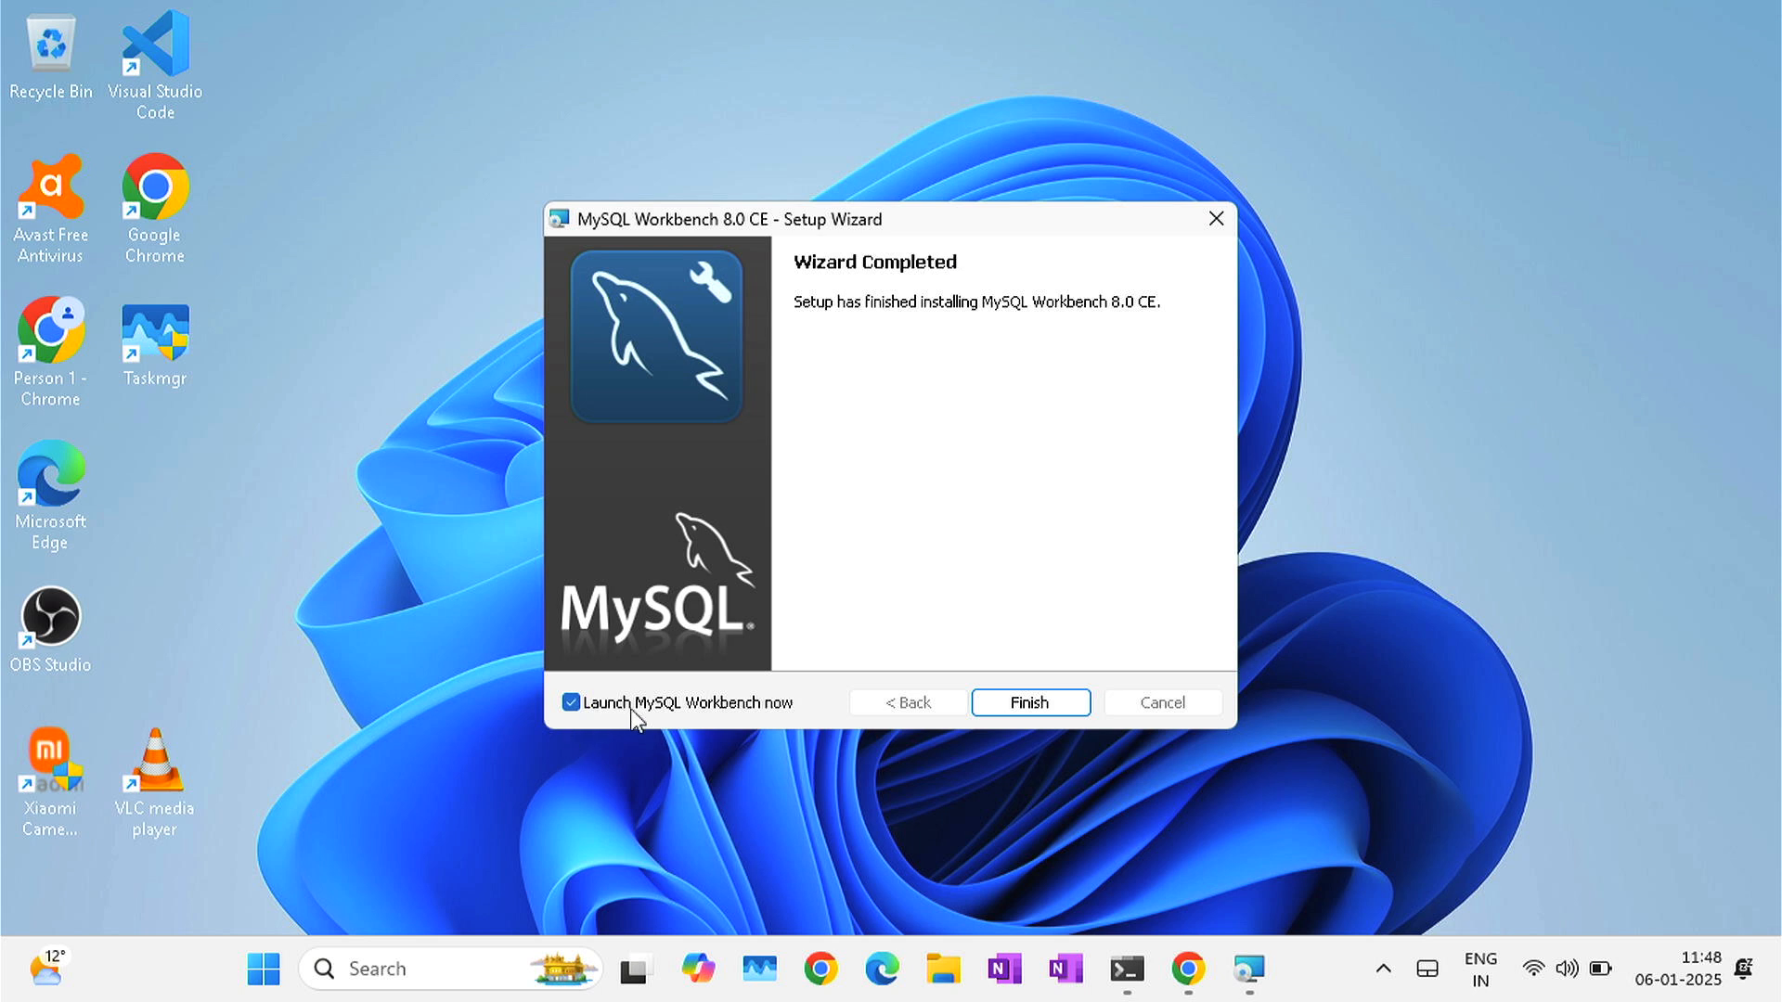
click(1001, 713)
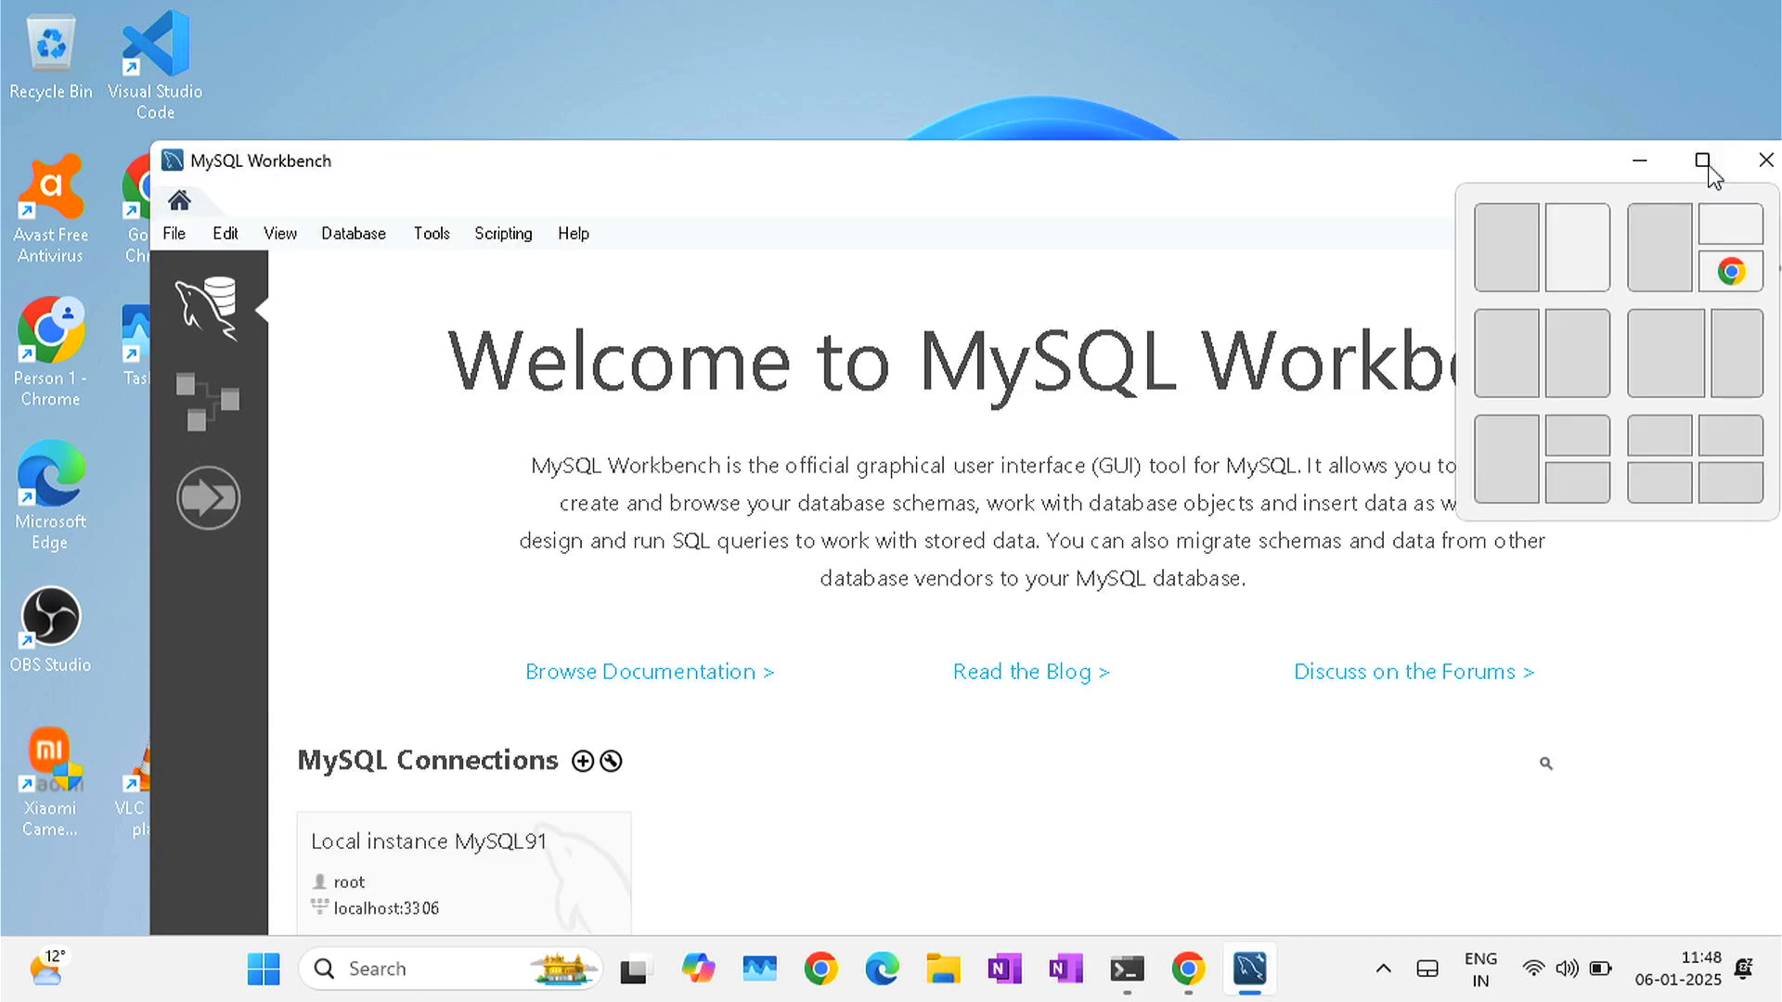
- Maximize Workbench and connect to Local instance MySQL91 with the unsaved root password, accepting the 9.1.0 warning
click(1703, 159)
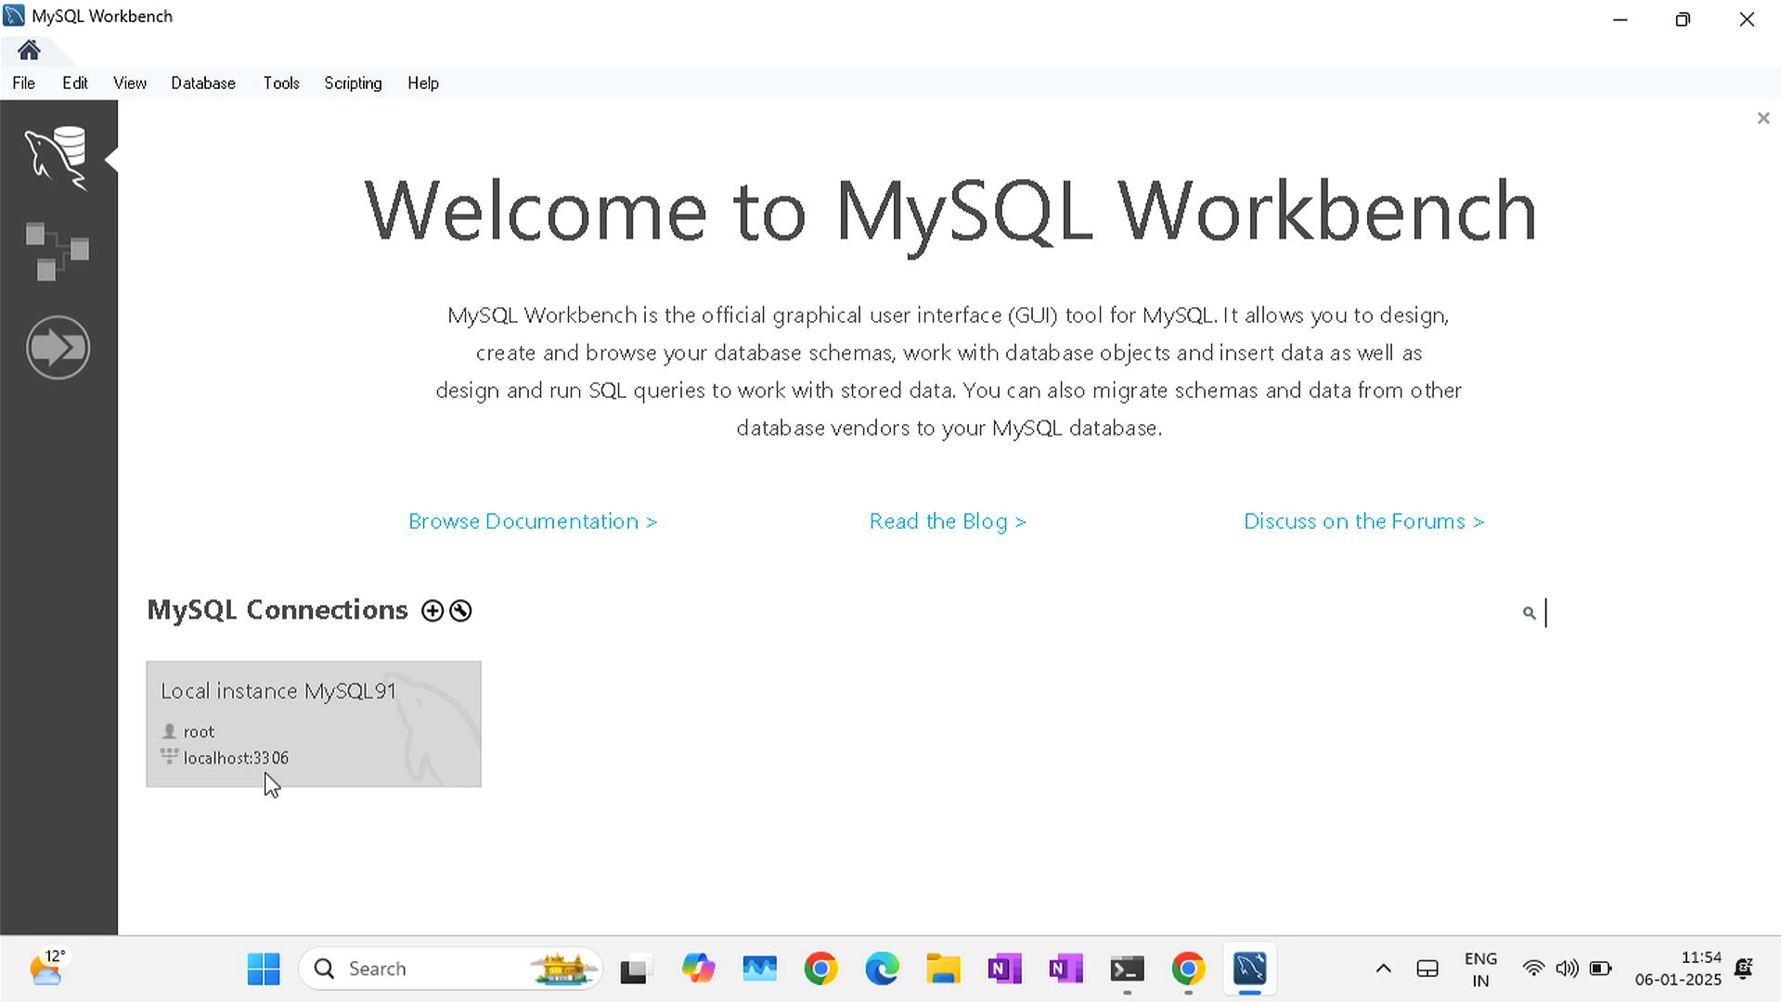
click(323, 735)
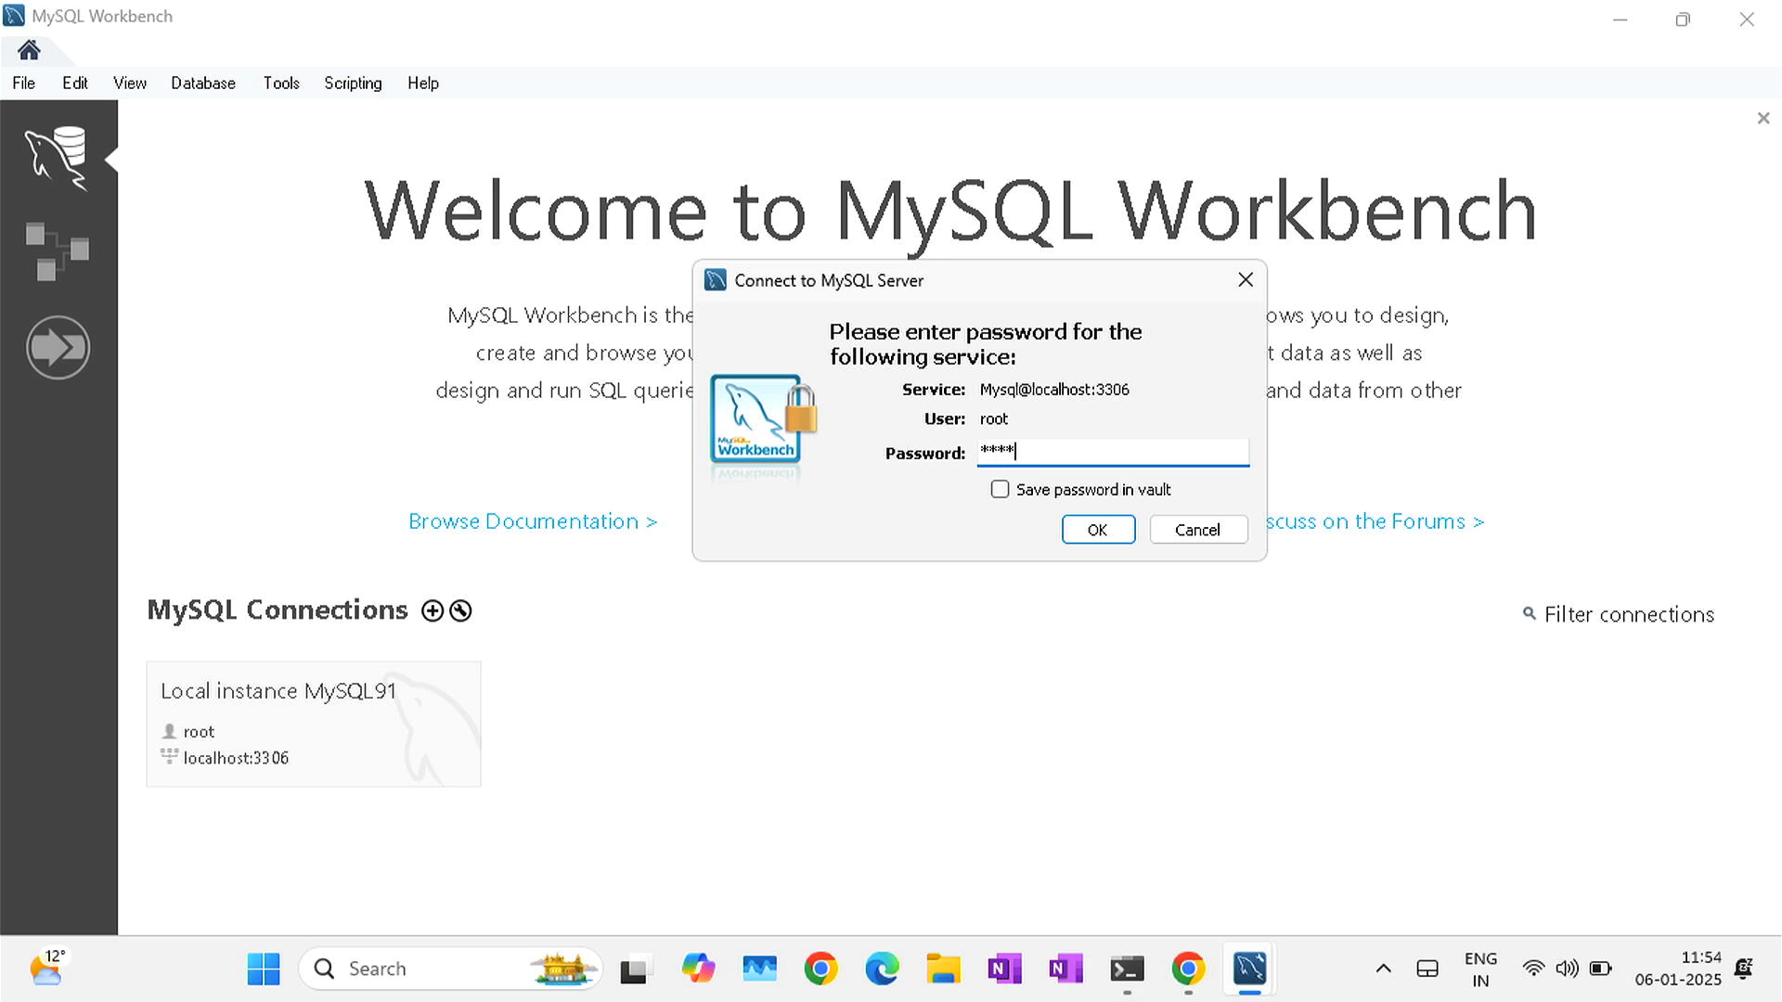
click(1000, 489)
click(999, 489)
click(1097, 530)
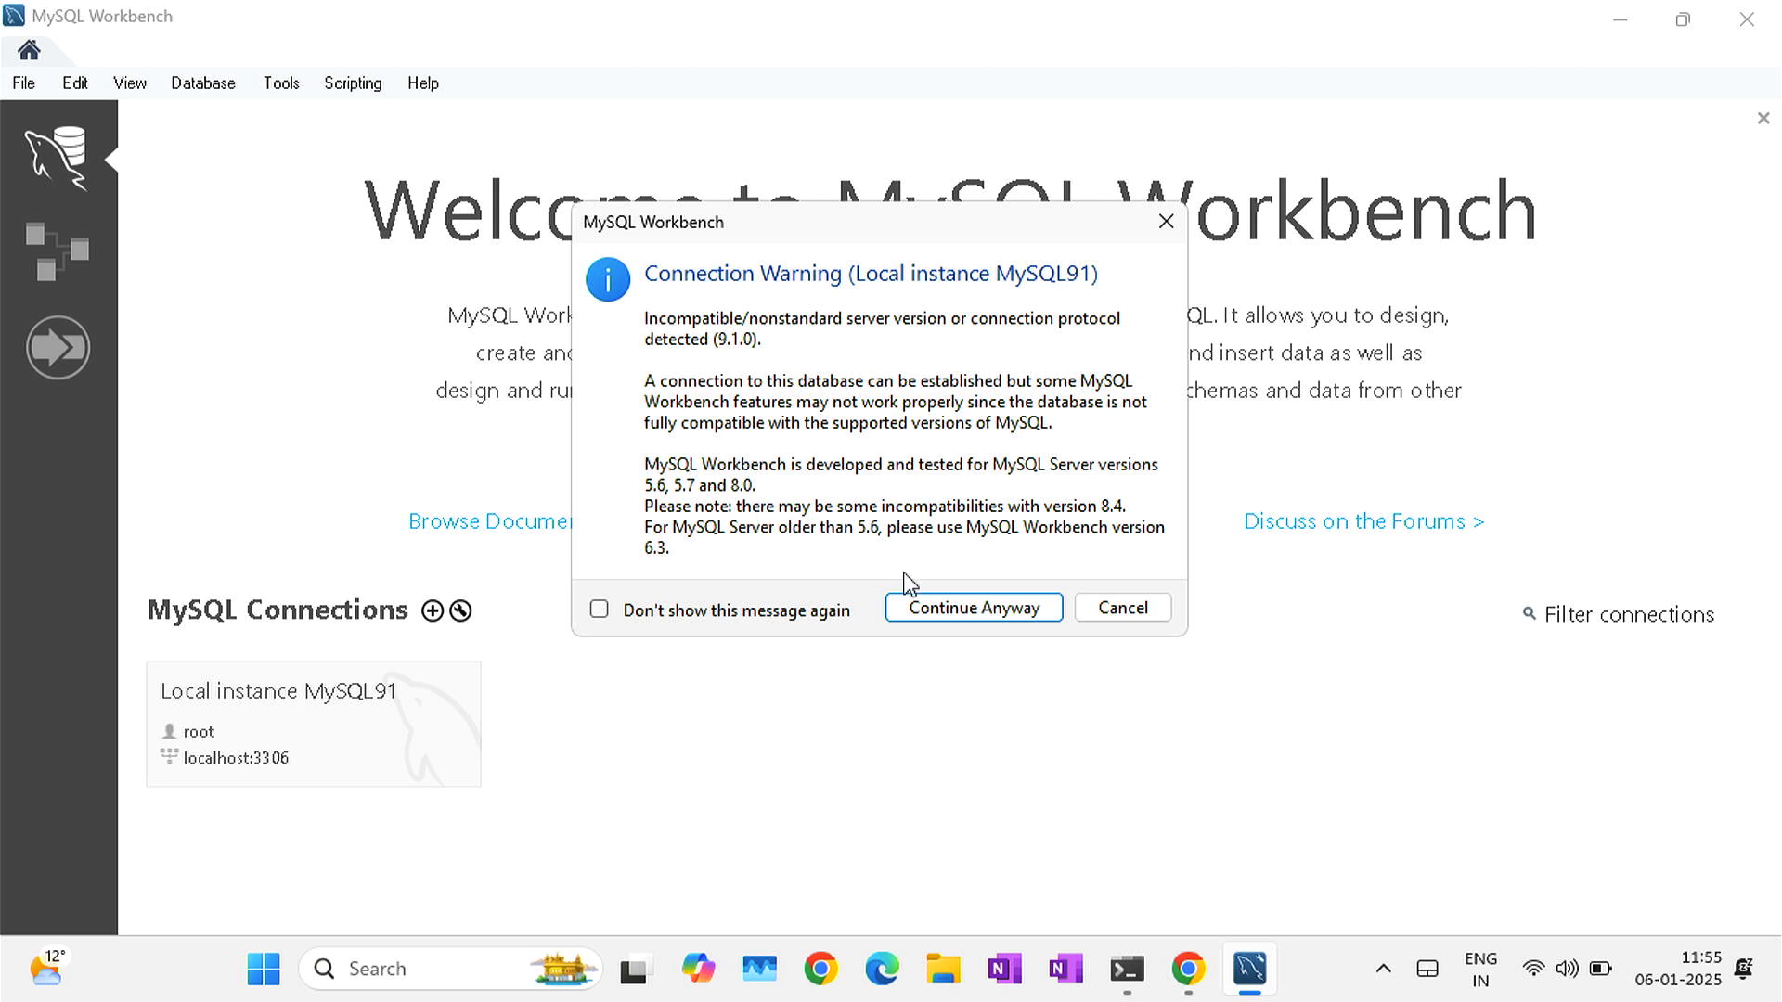
click(965, 608)
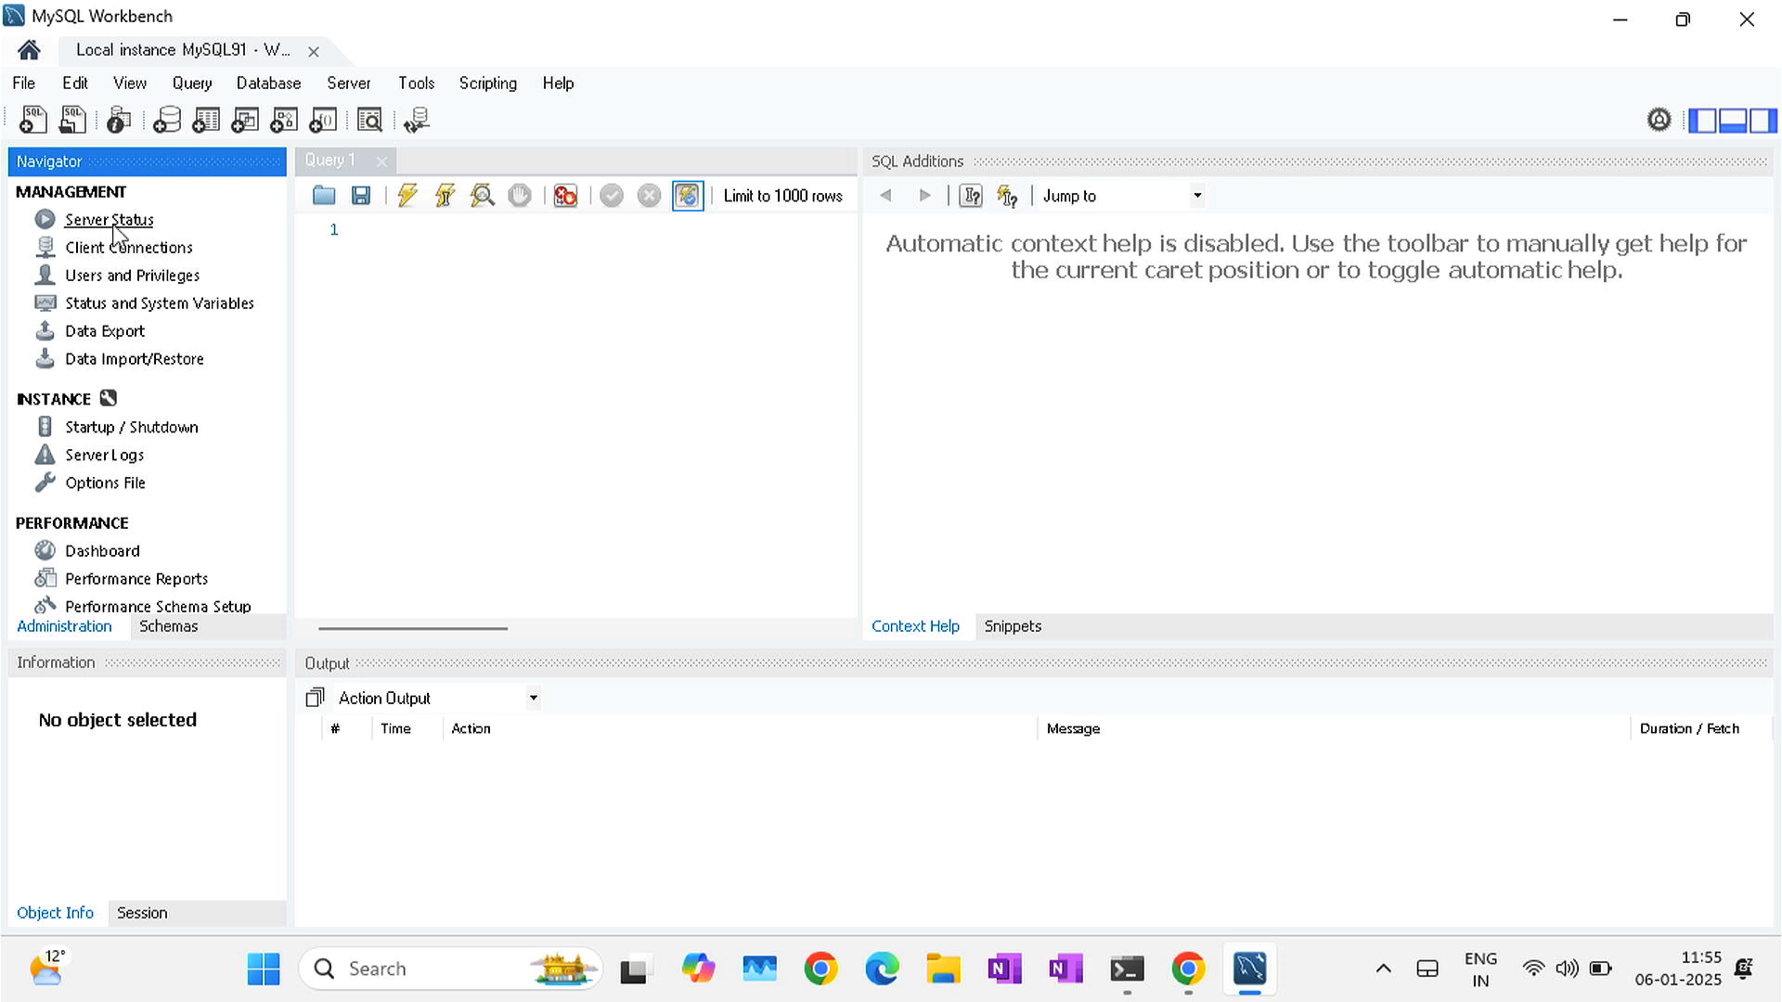
- Open Server Status widened to show graphs, switch the Navigator to Schemas, then close Server Status
click(109, 220)
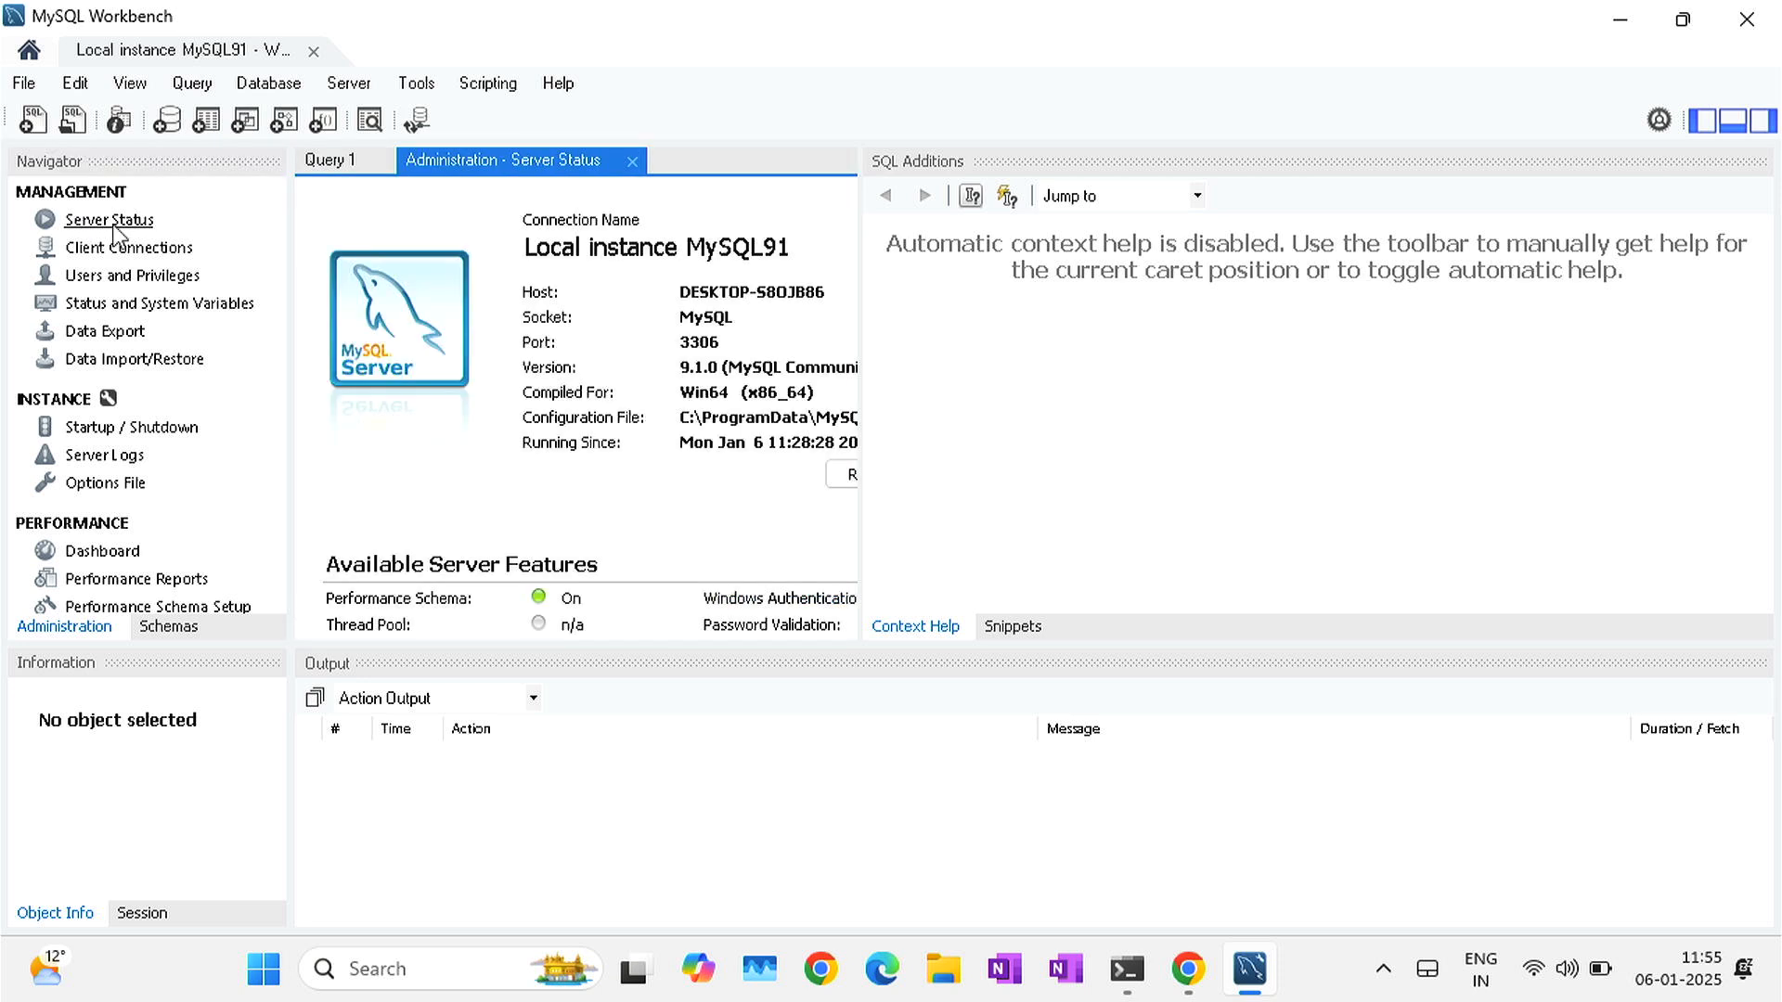
drag(860, 333, 1485, 346)
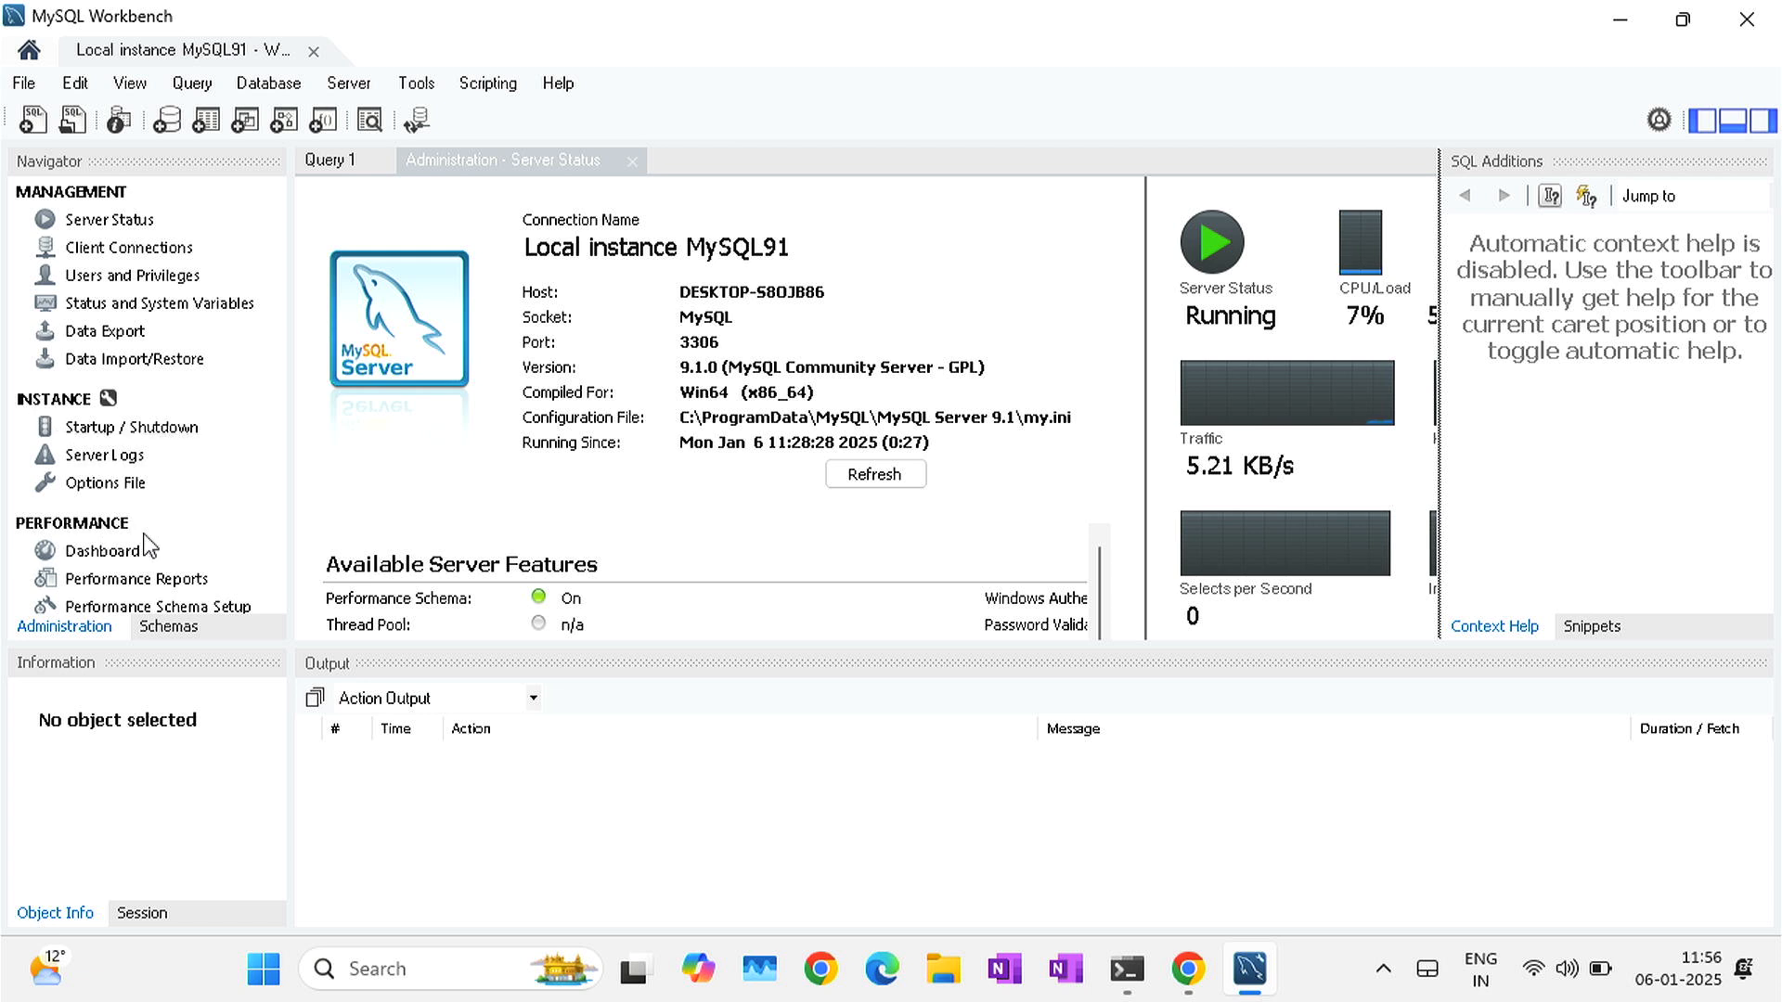
click(173, 626)
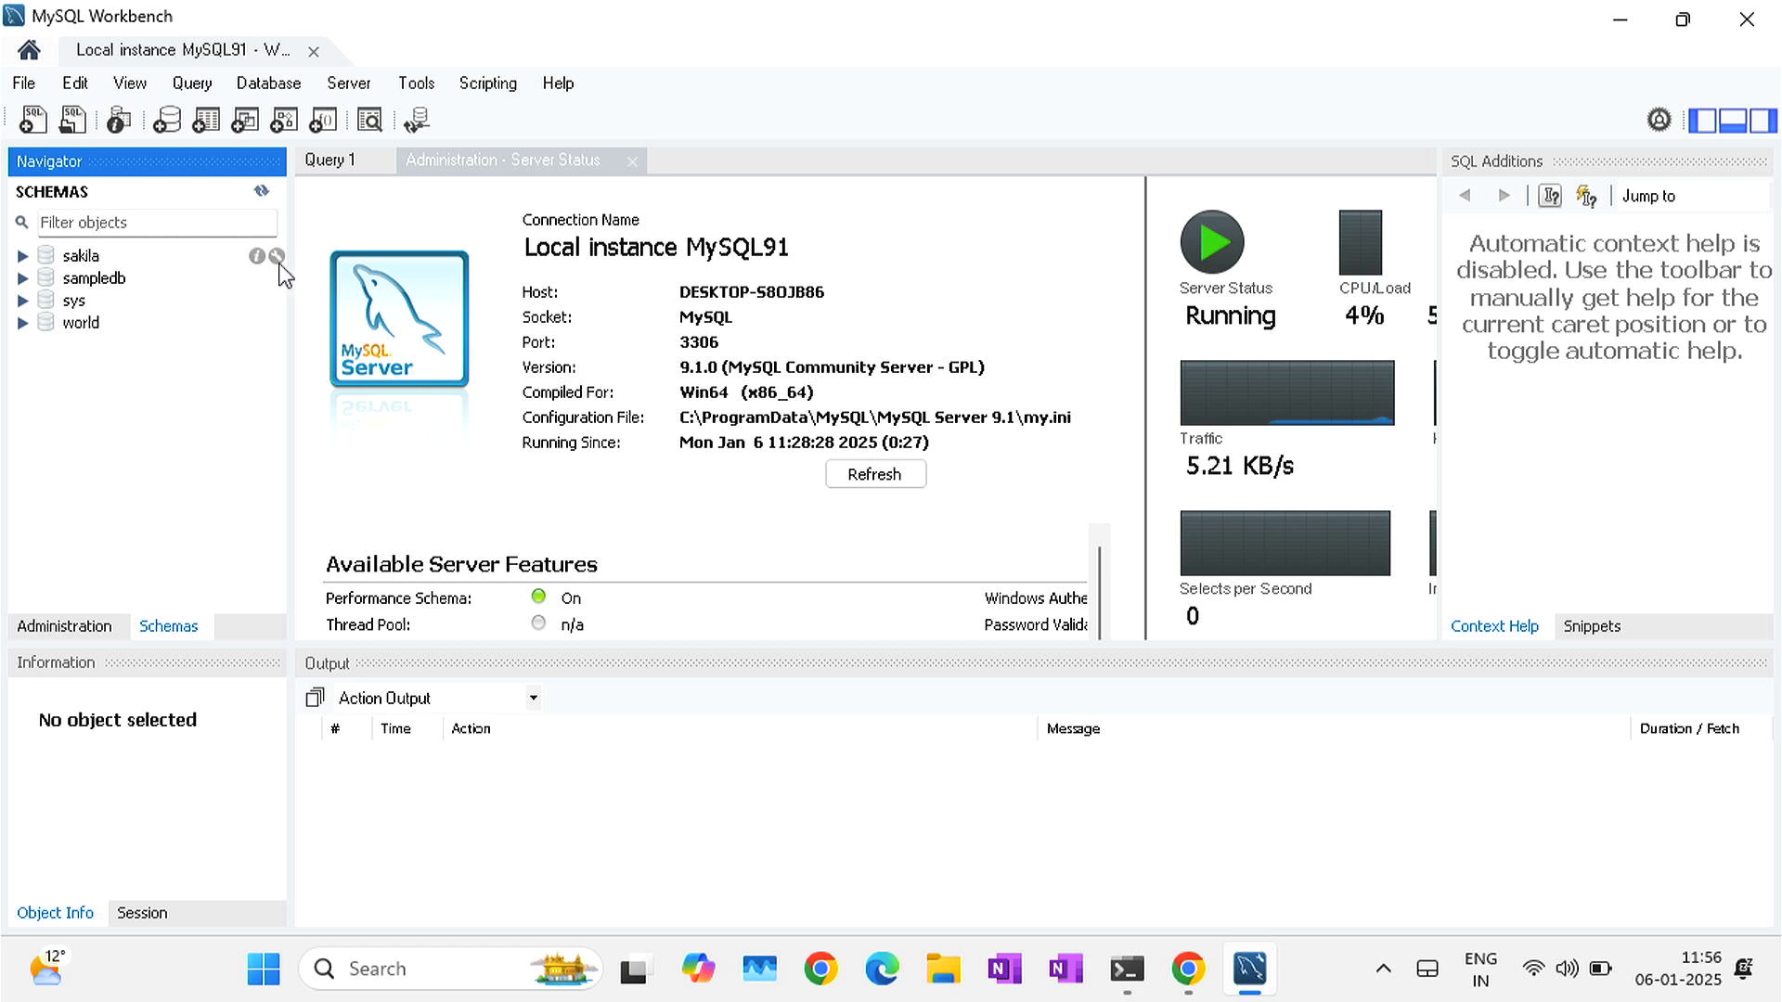
click(634, 171)
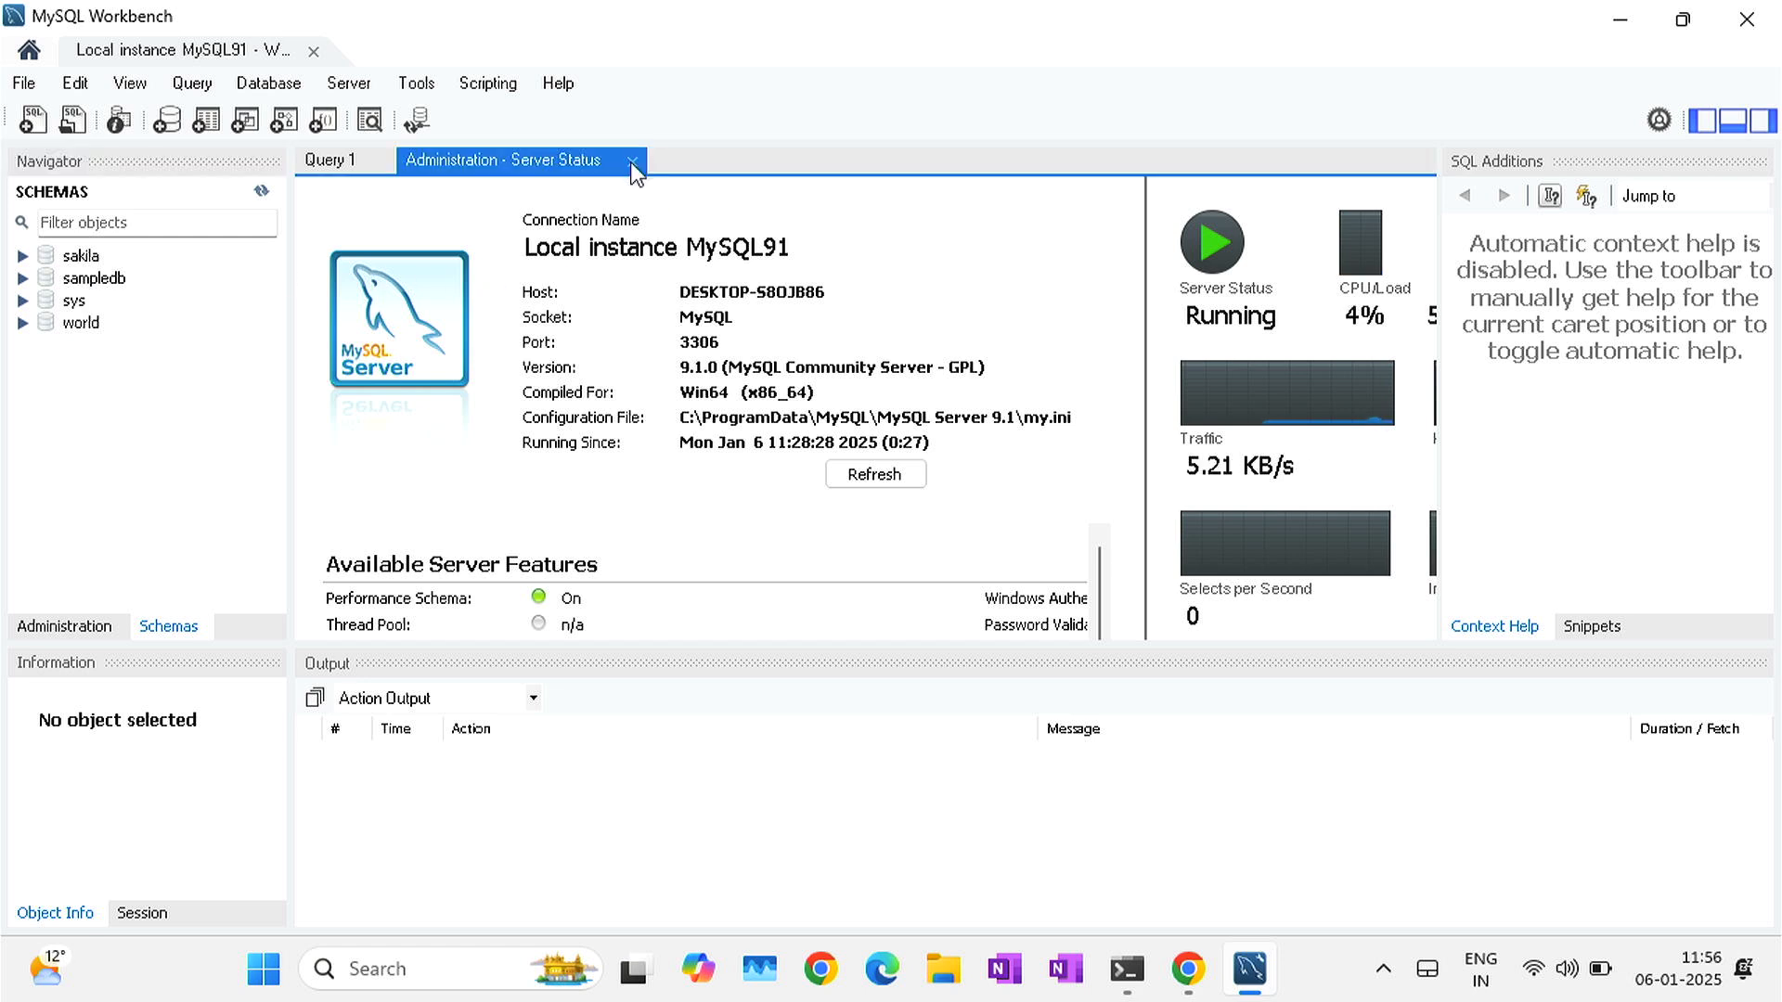
click(632, 163)
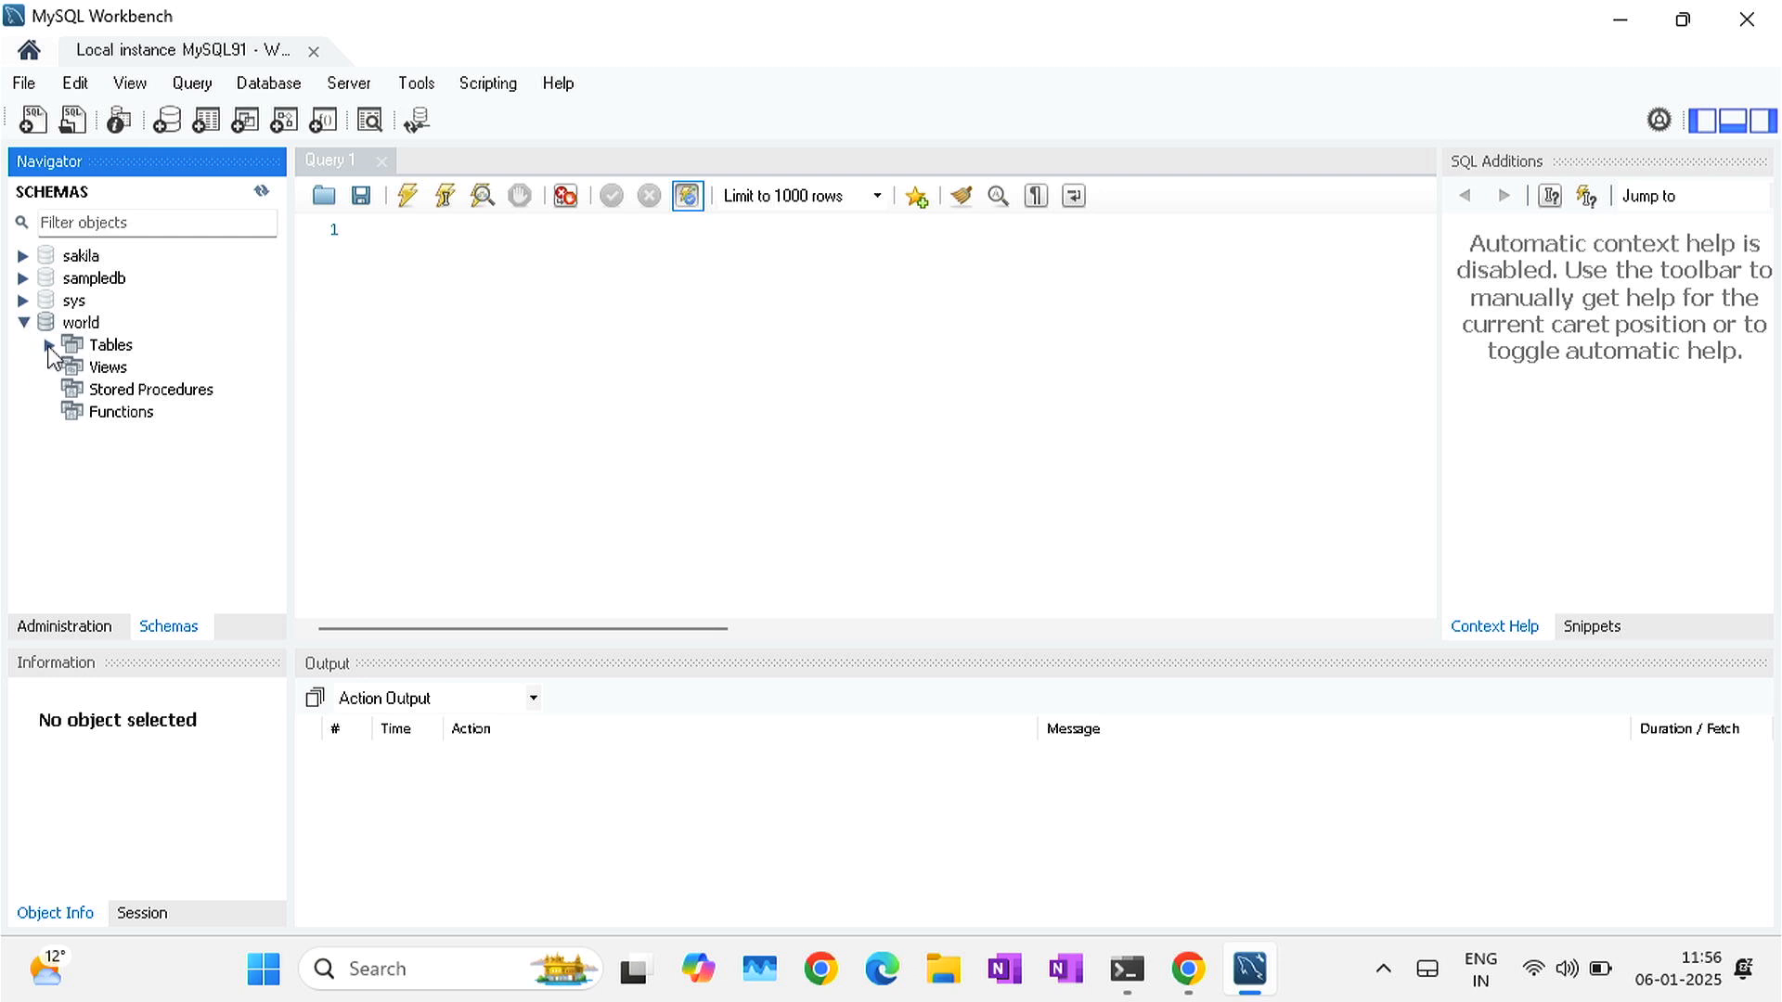
- Expand world's city table and run Select Rows - Limit 1000 on it
click(49, 346)
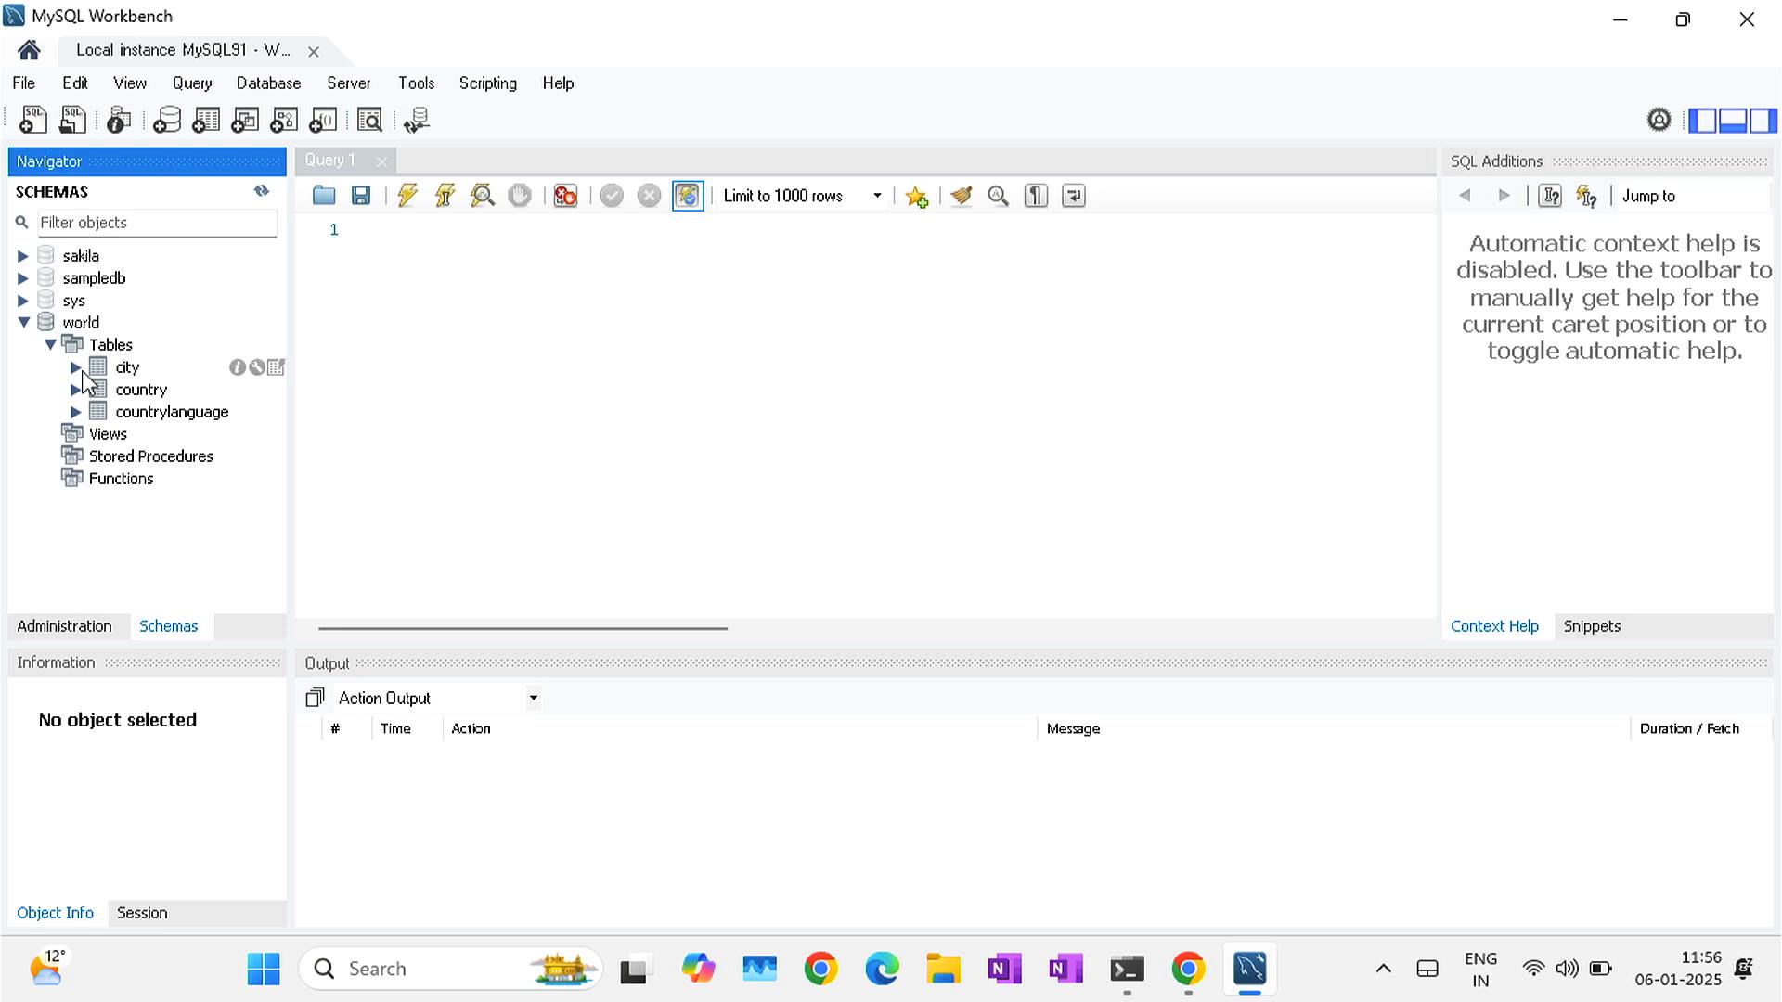
click(81, 371)
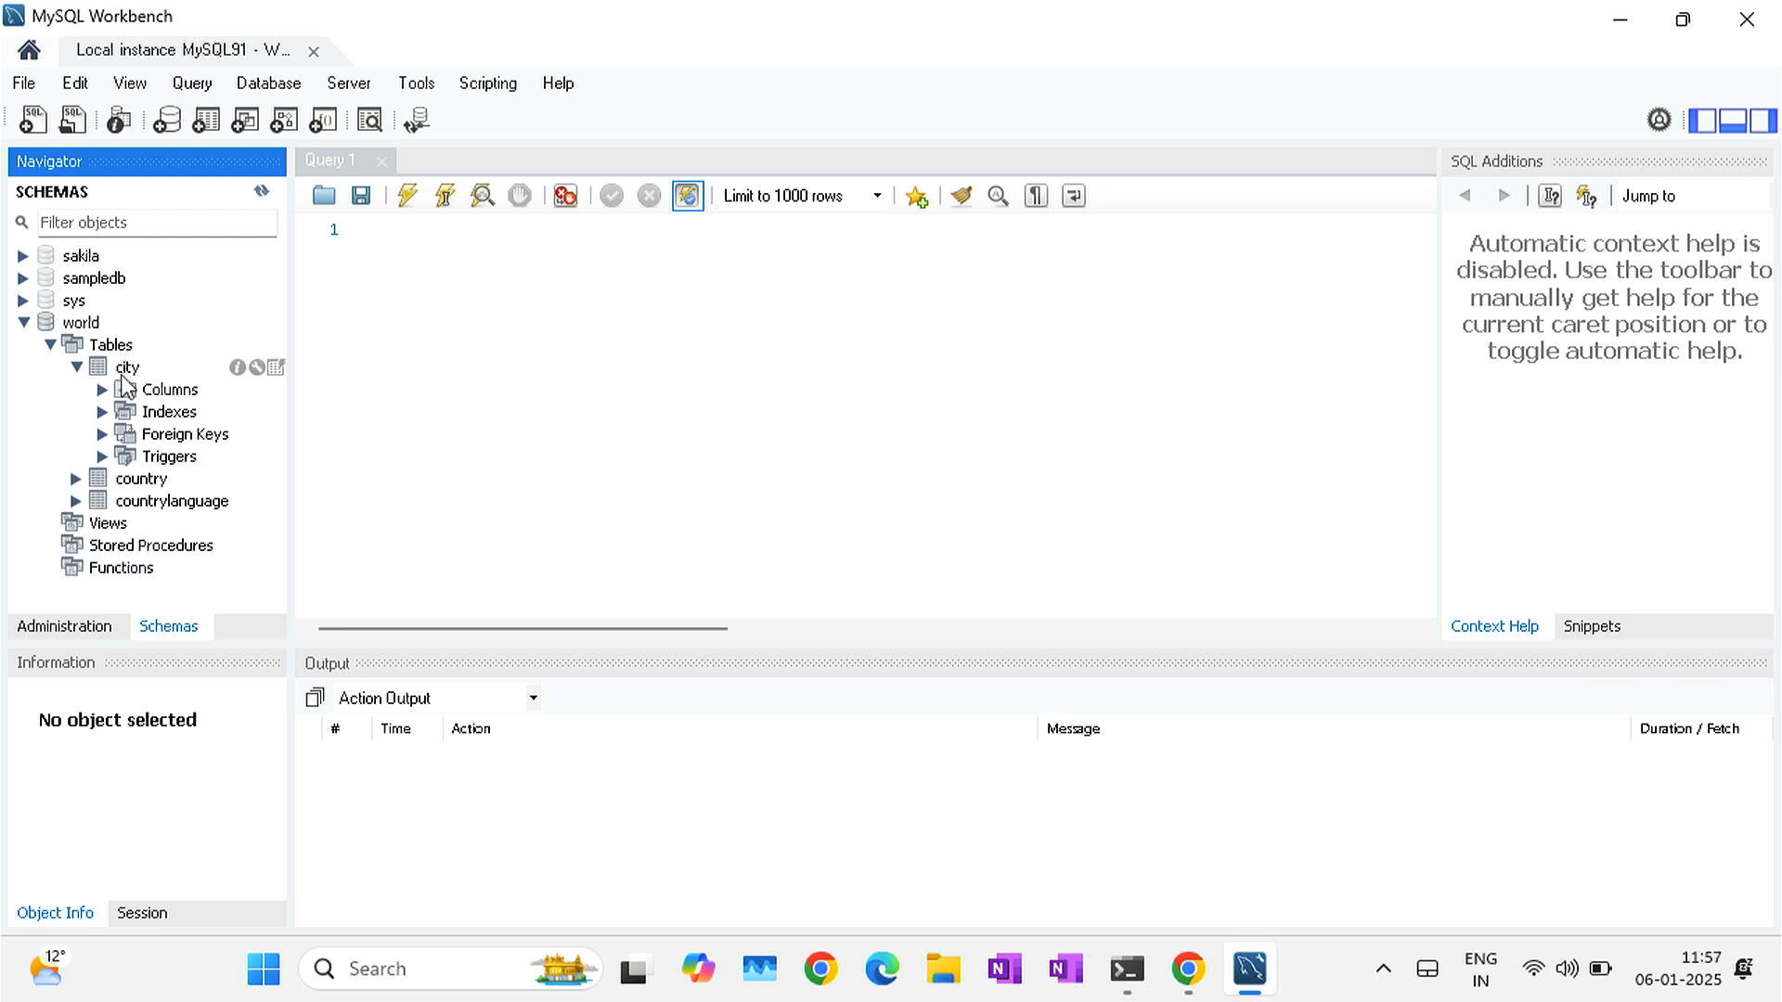
click(127, 382)
right_click(126, 383)
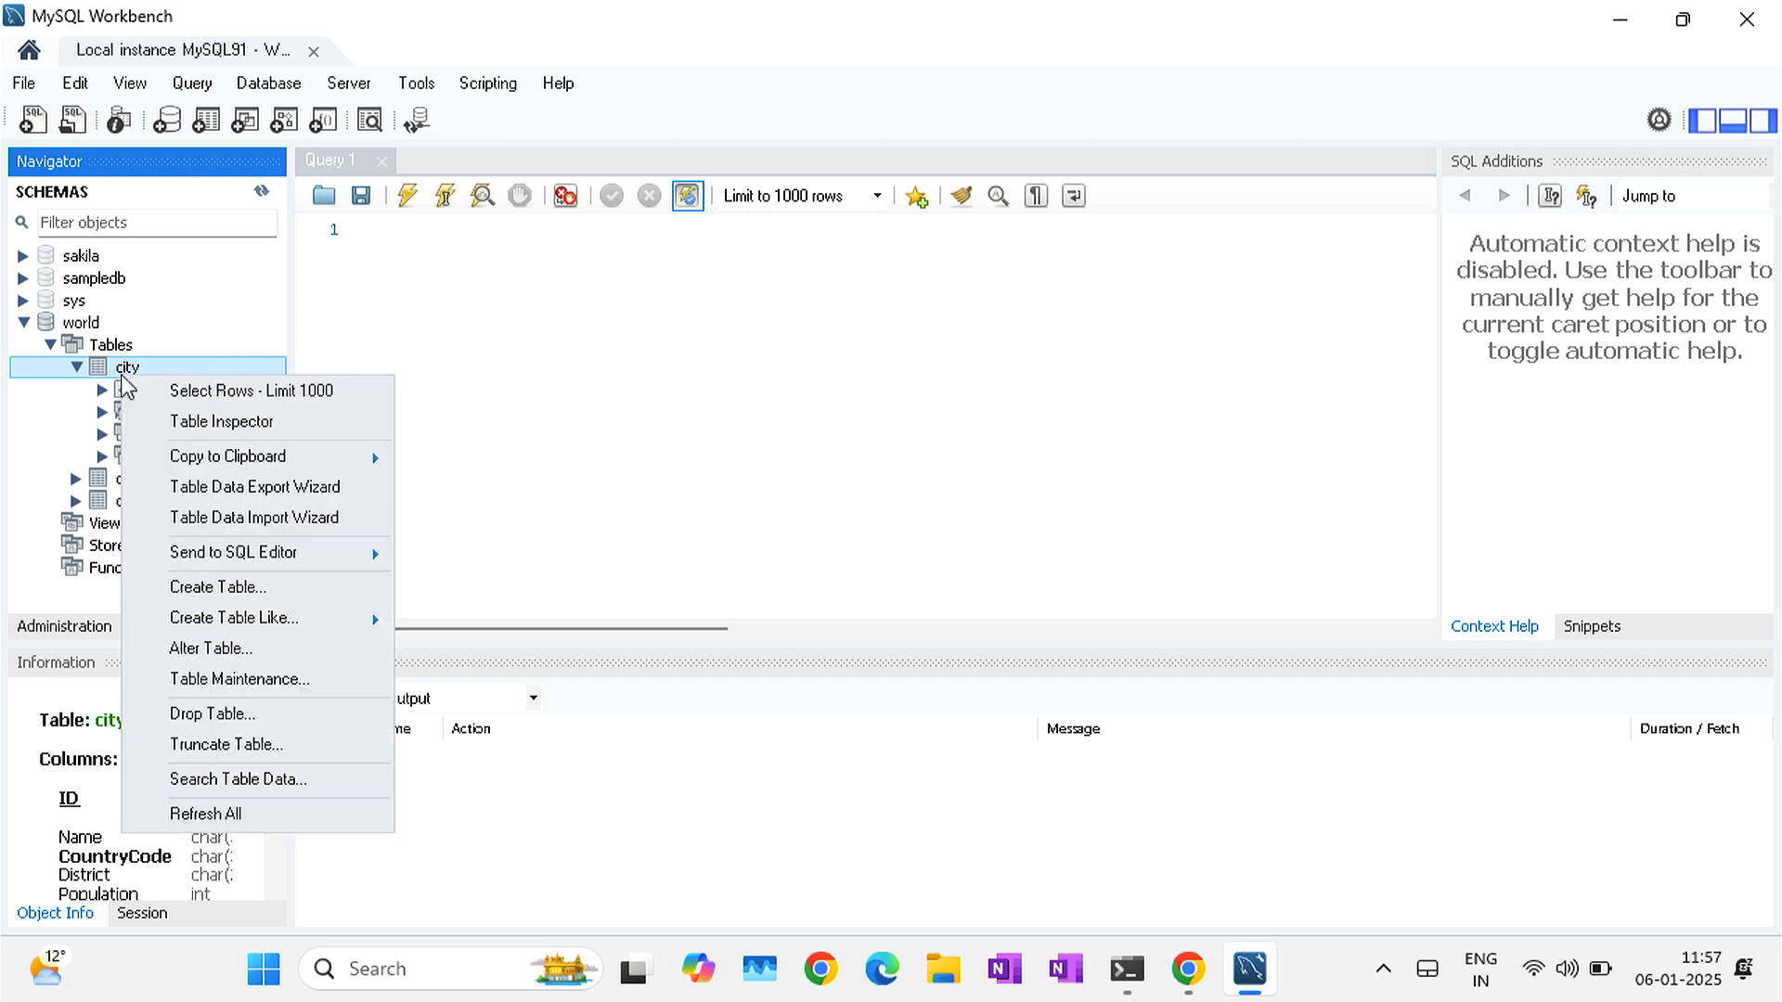
click(197, 399)
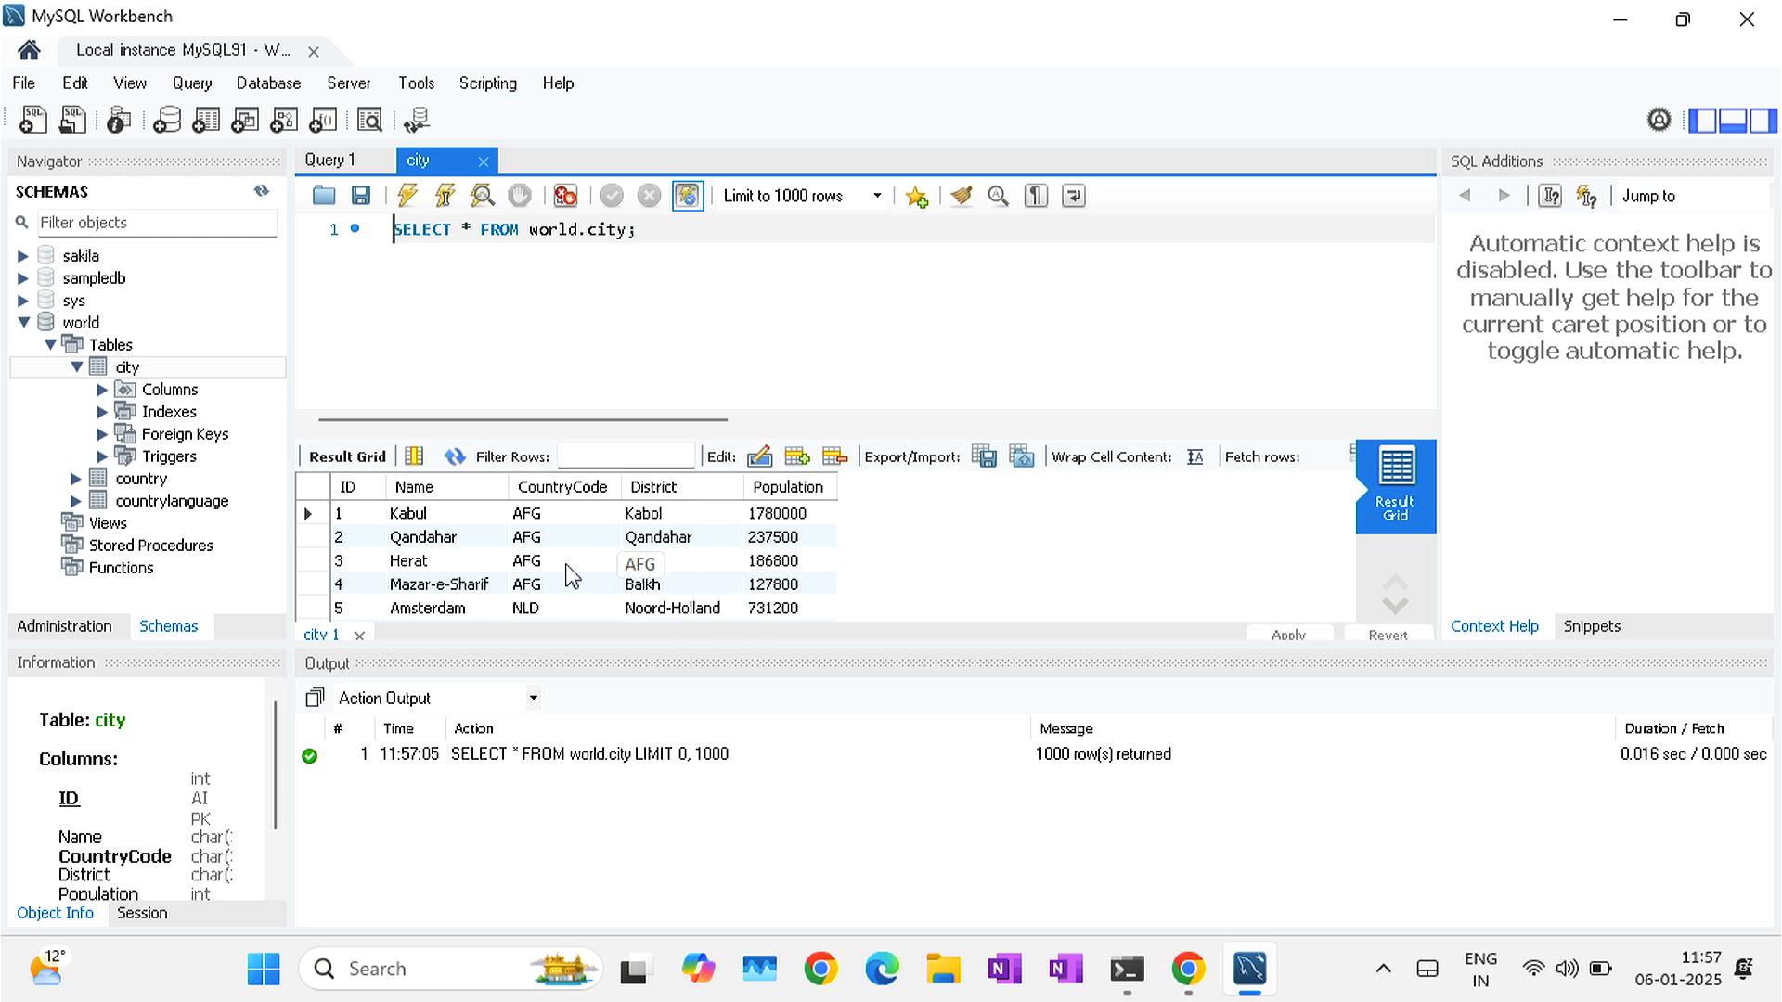
- Scroll through the city results and widen the sidebar to show full column types
scroll(573, 576, down, 2)
scroll(573, 577, down, 8)
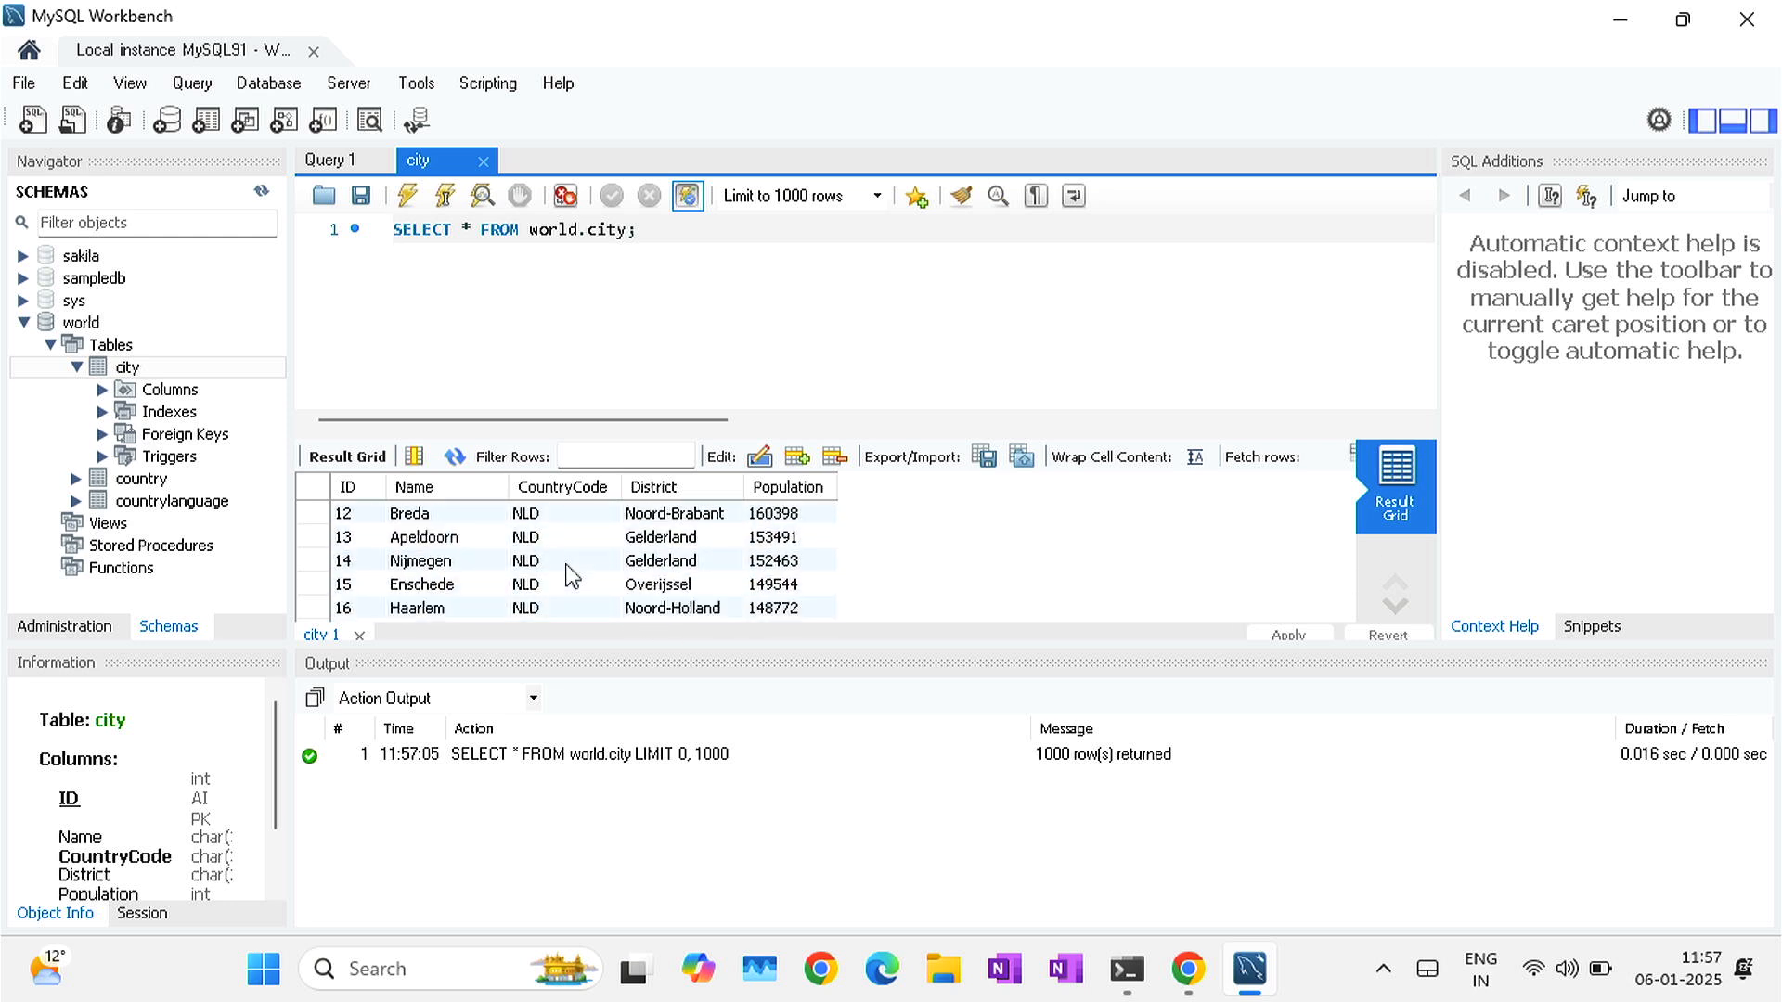
scroll(573, 577, up, 4)
scroll(573, 576, up, 6)
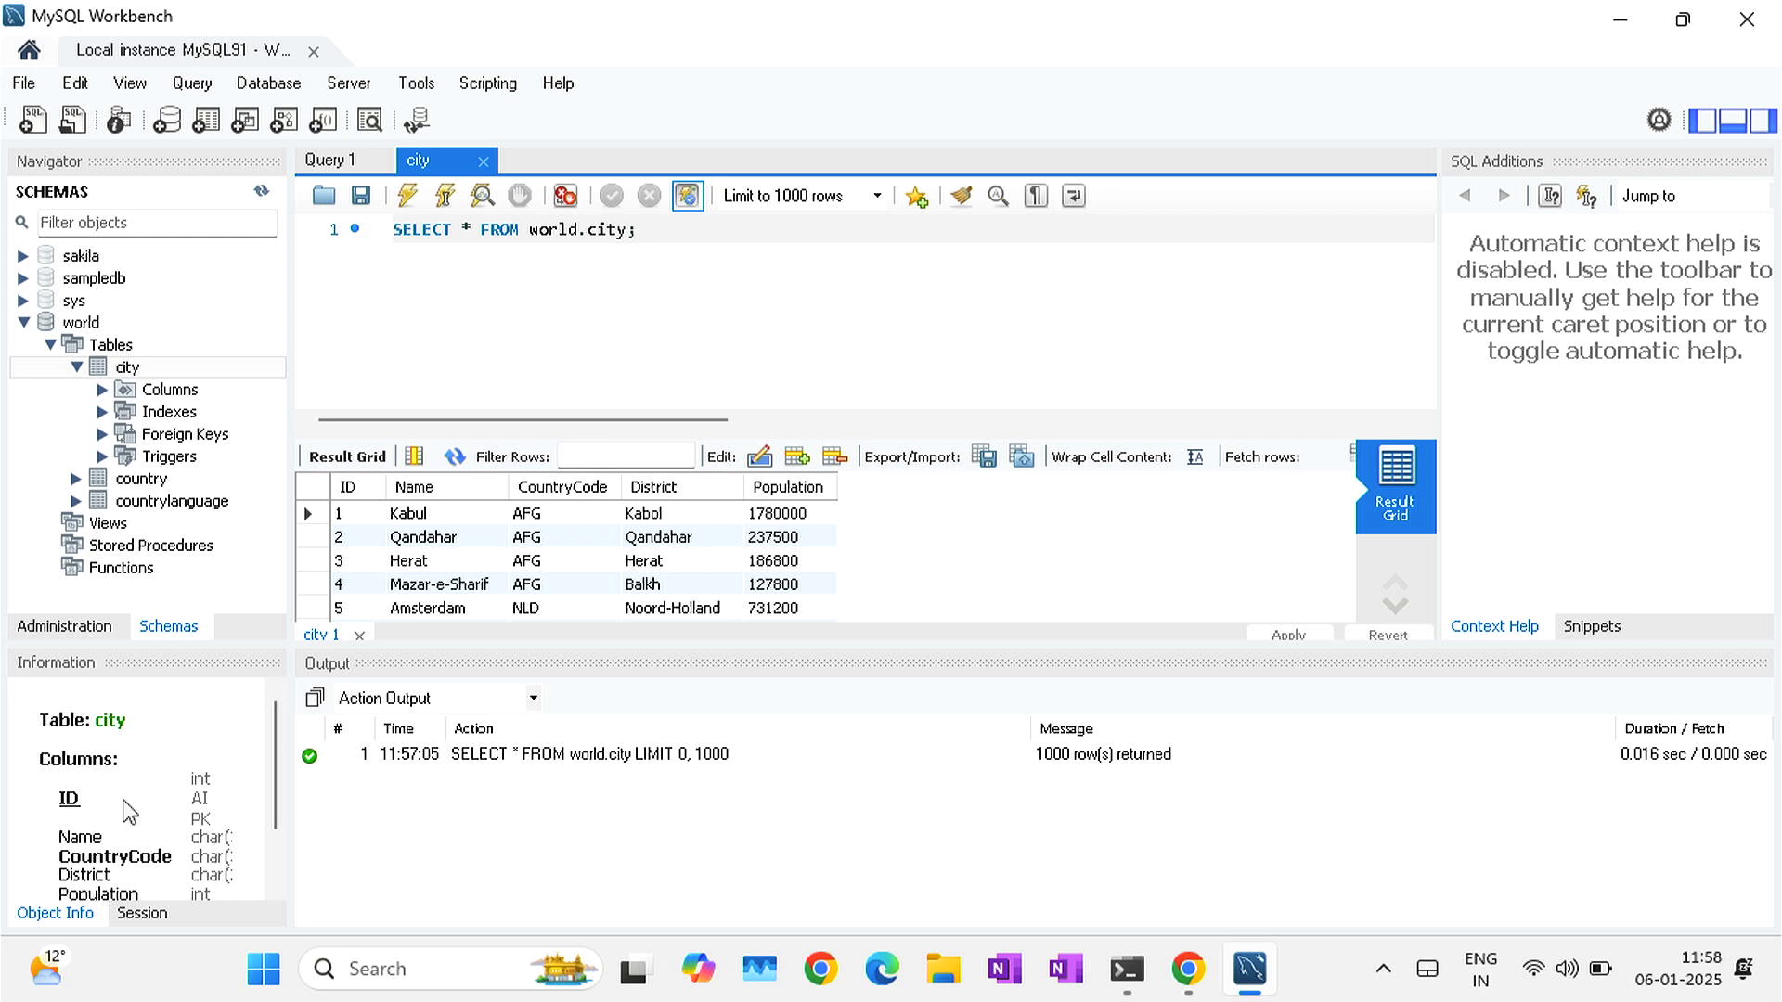
scroll(130, 812, down, 3)
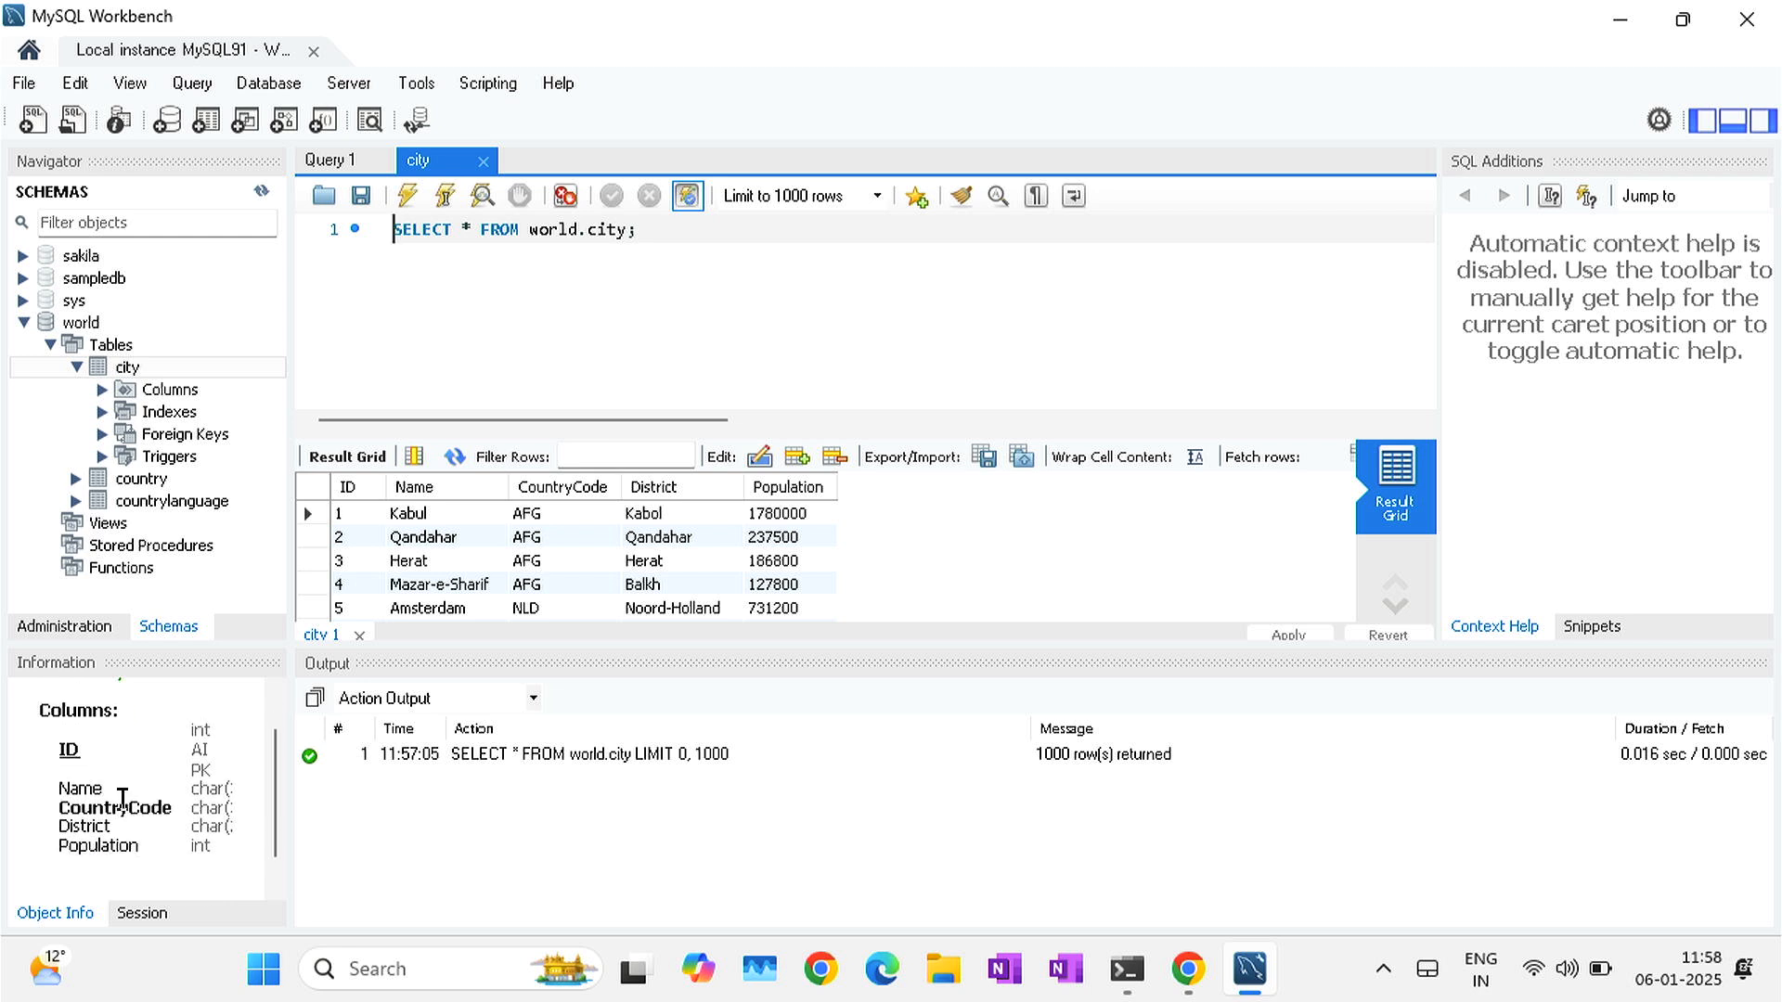
drag(288, 770, 384, 771)
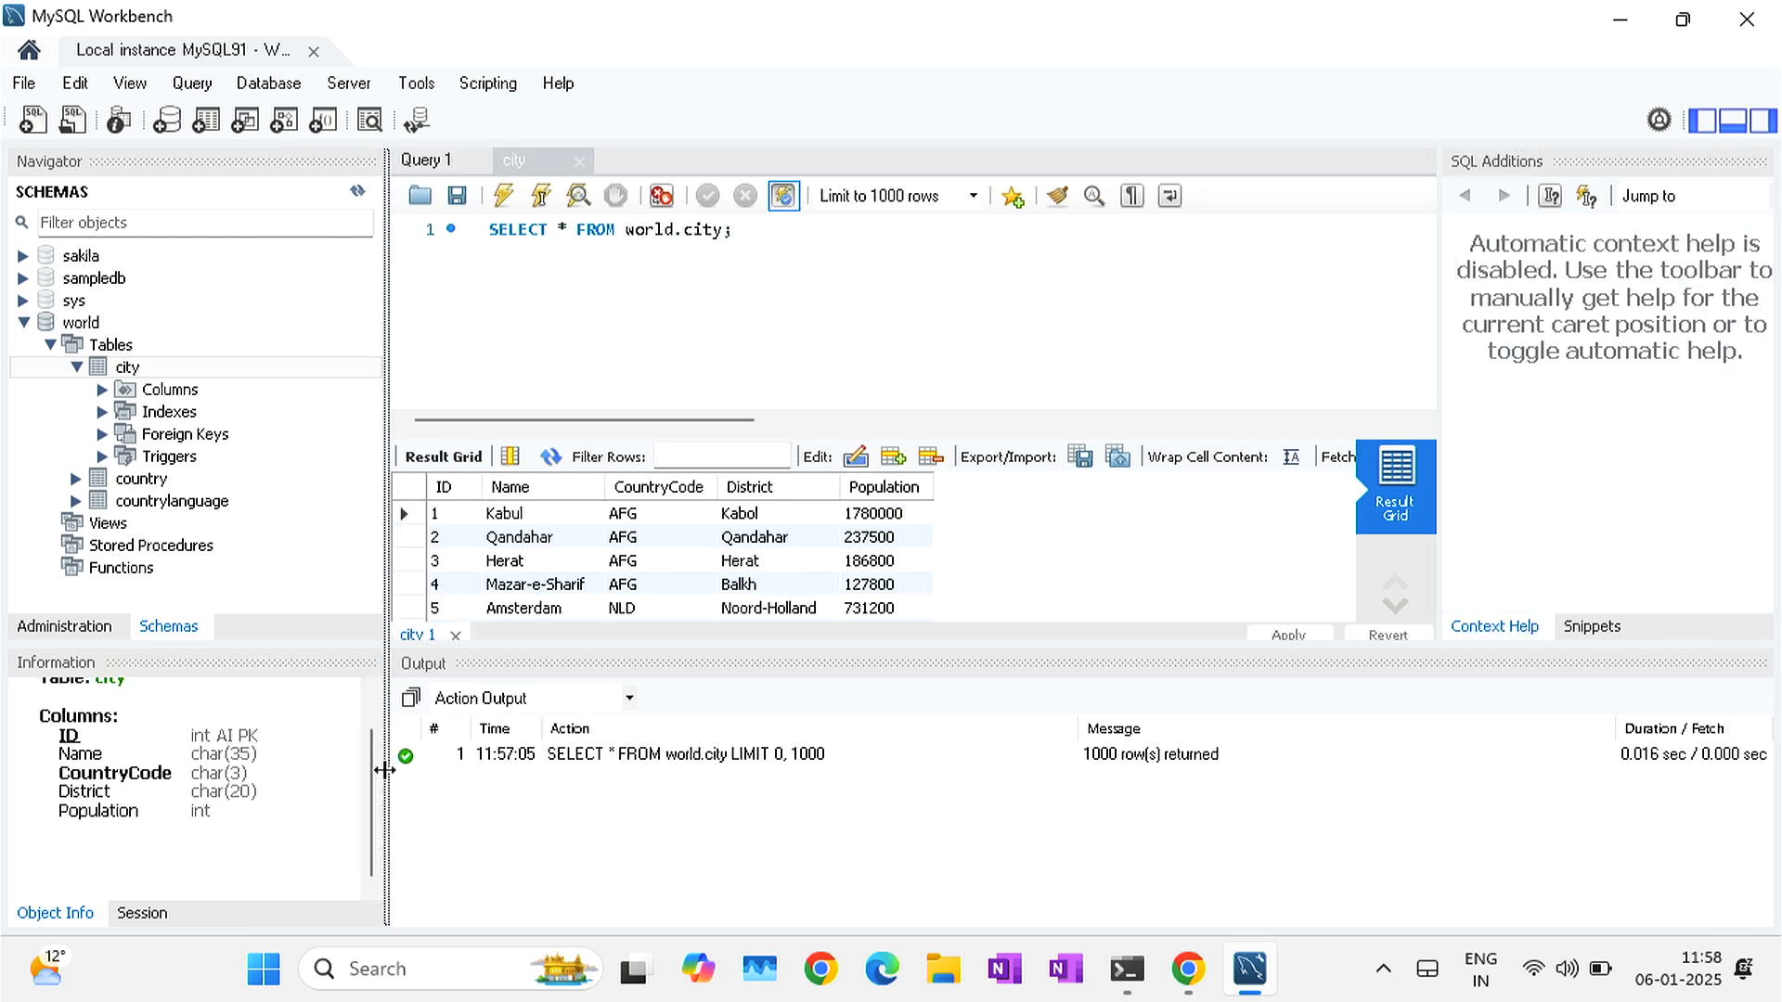
scroll(264, 782, up, 3)
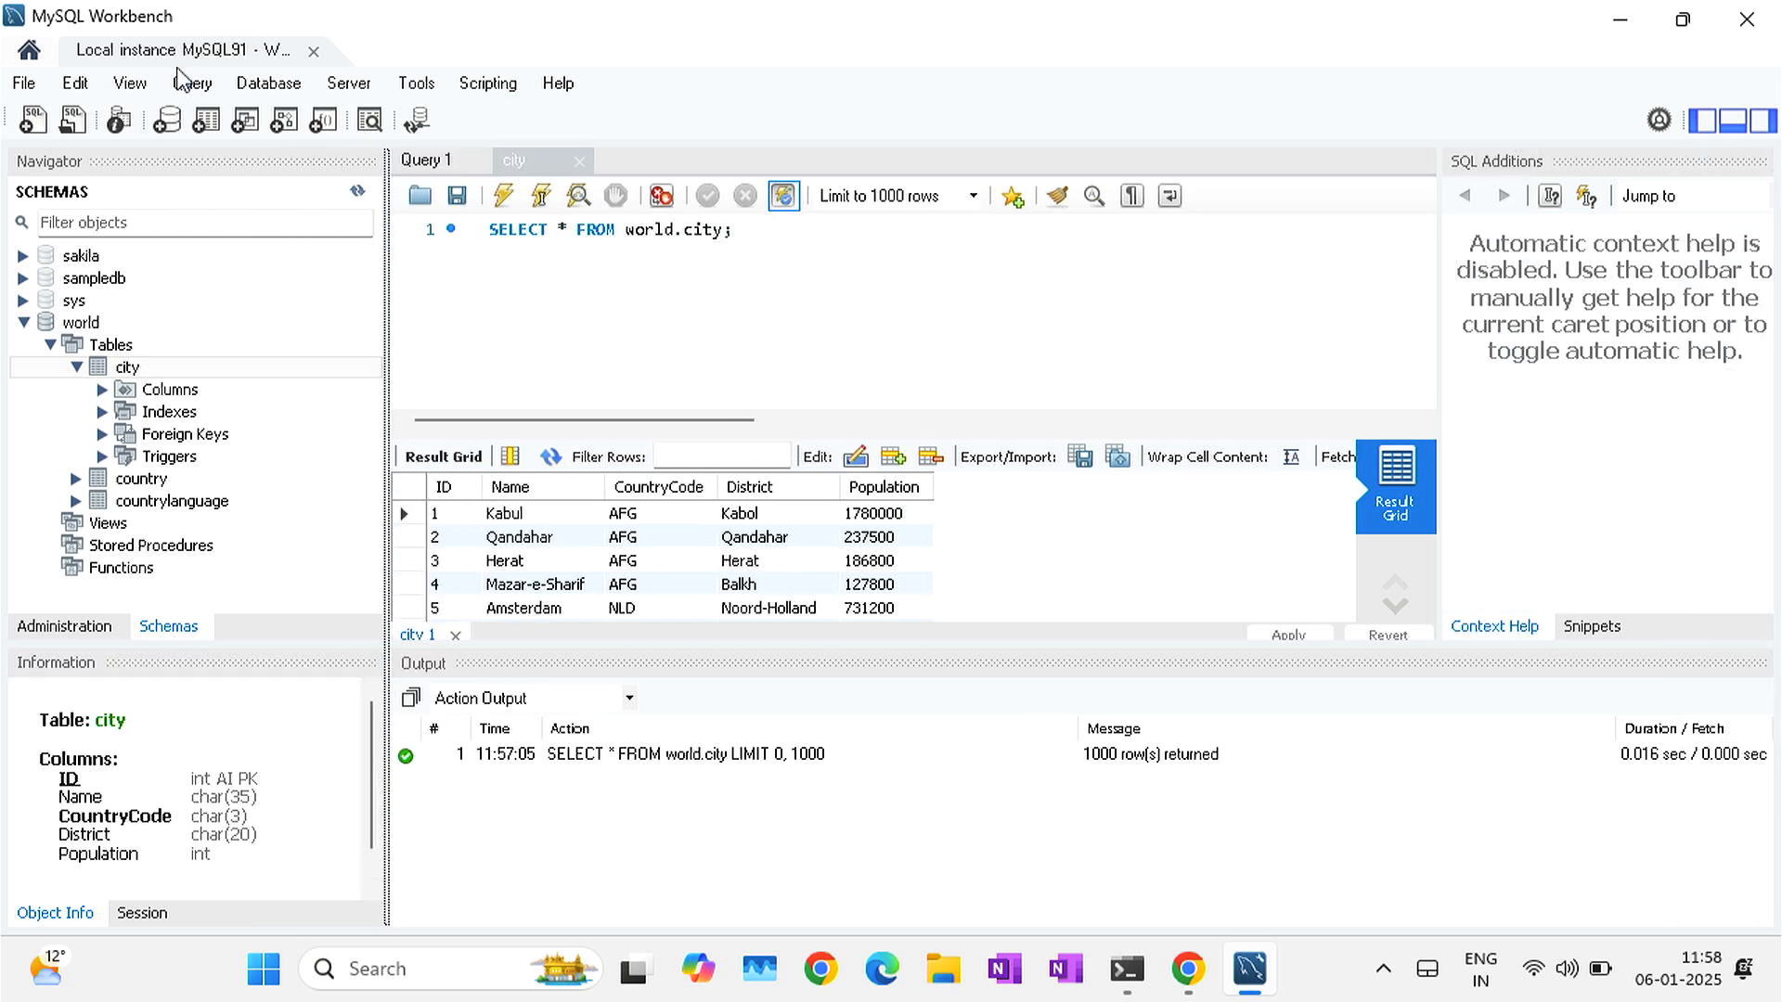